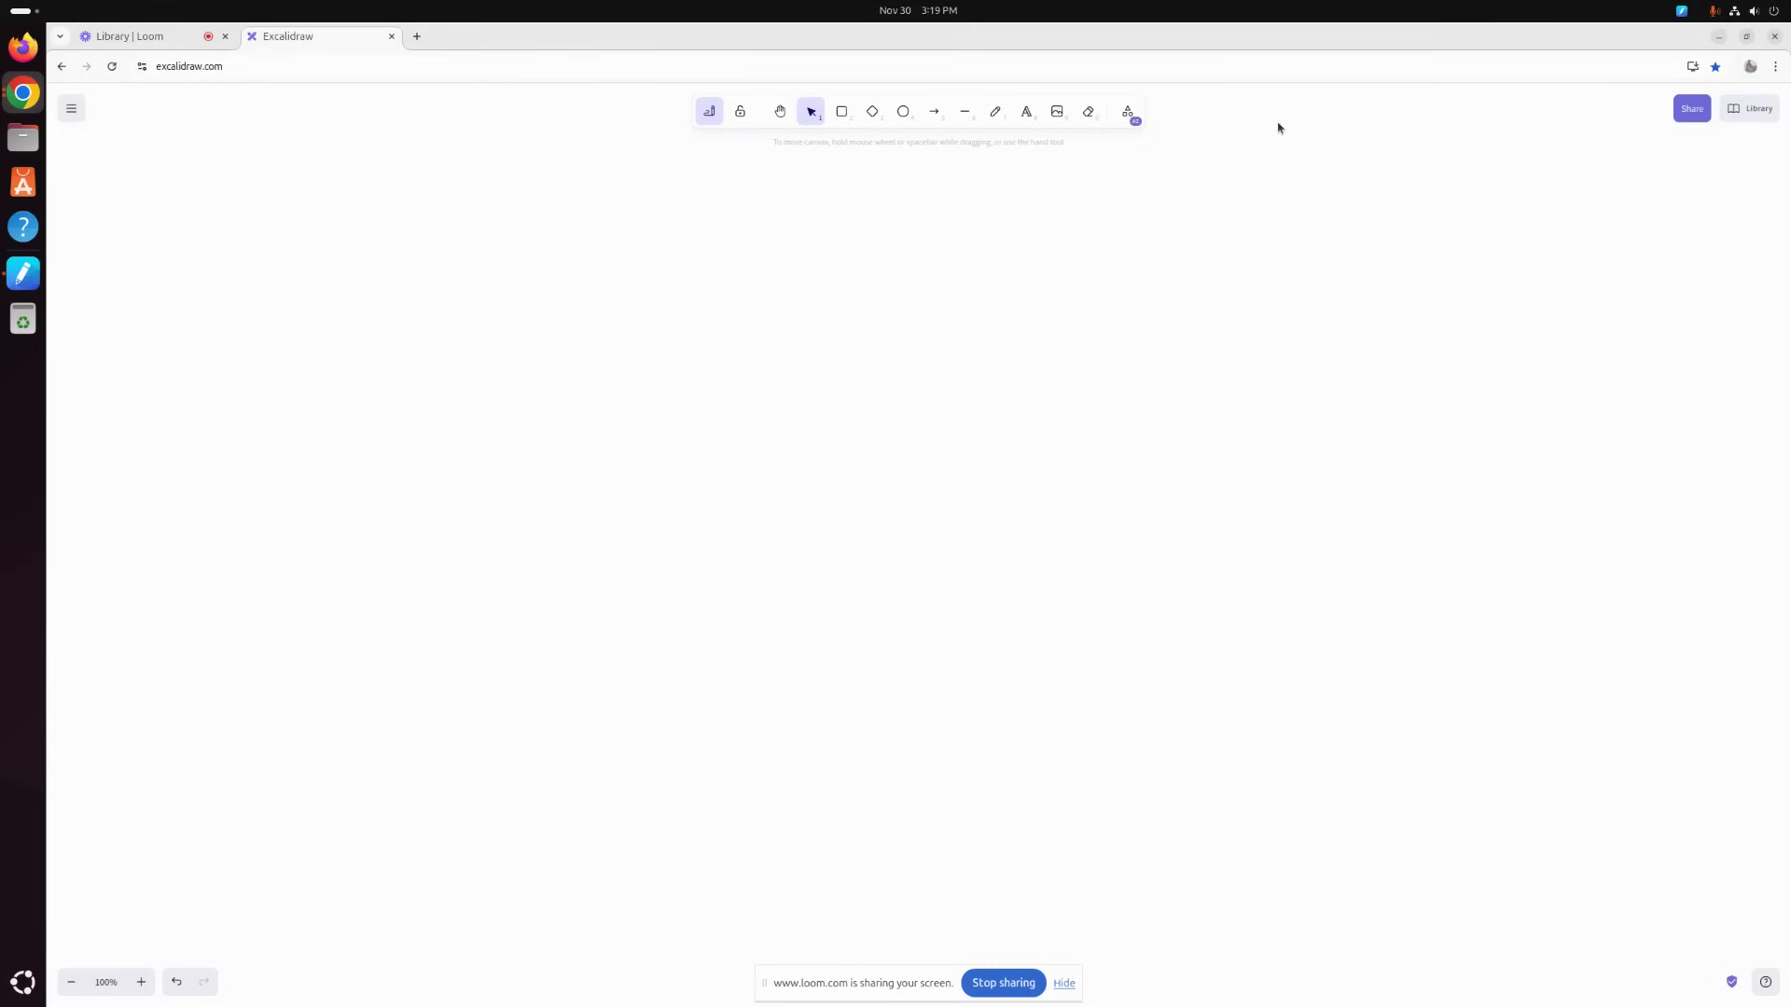
# Step: With the pencil tool, draw a small freehand box inside a larger, tilted outer box
pyautogui.click(994, 113)
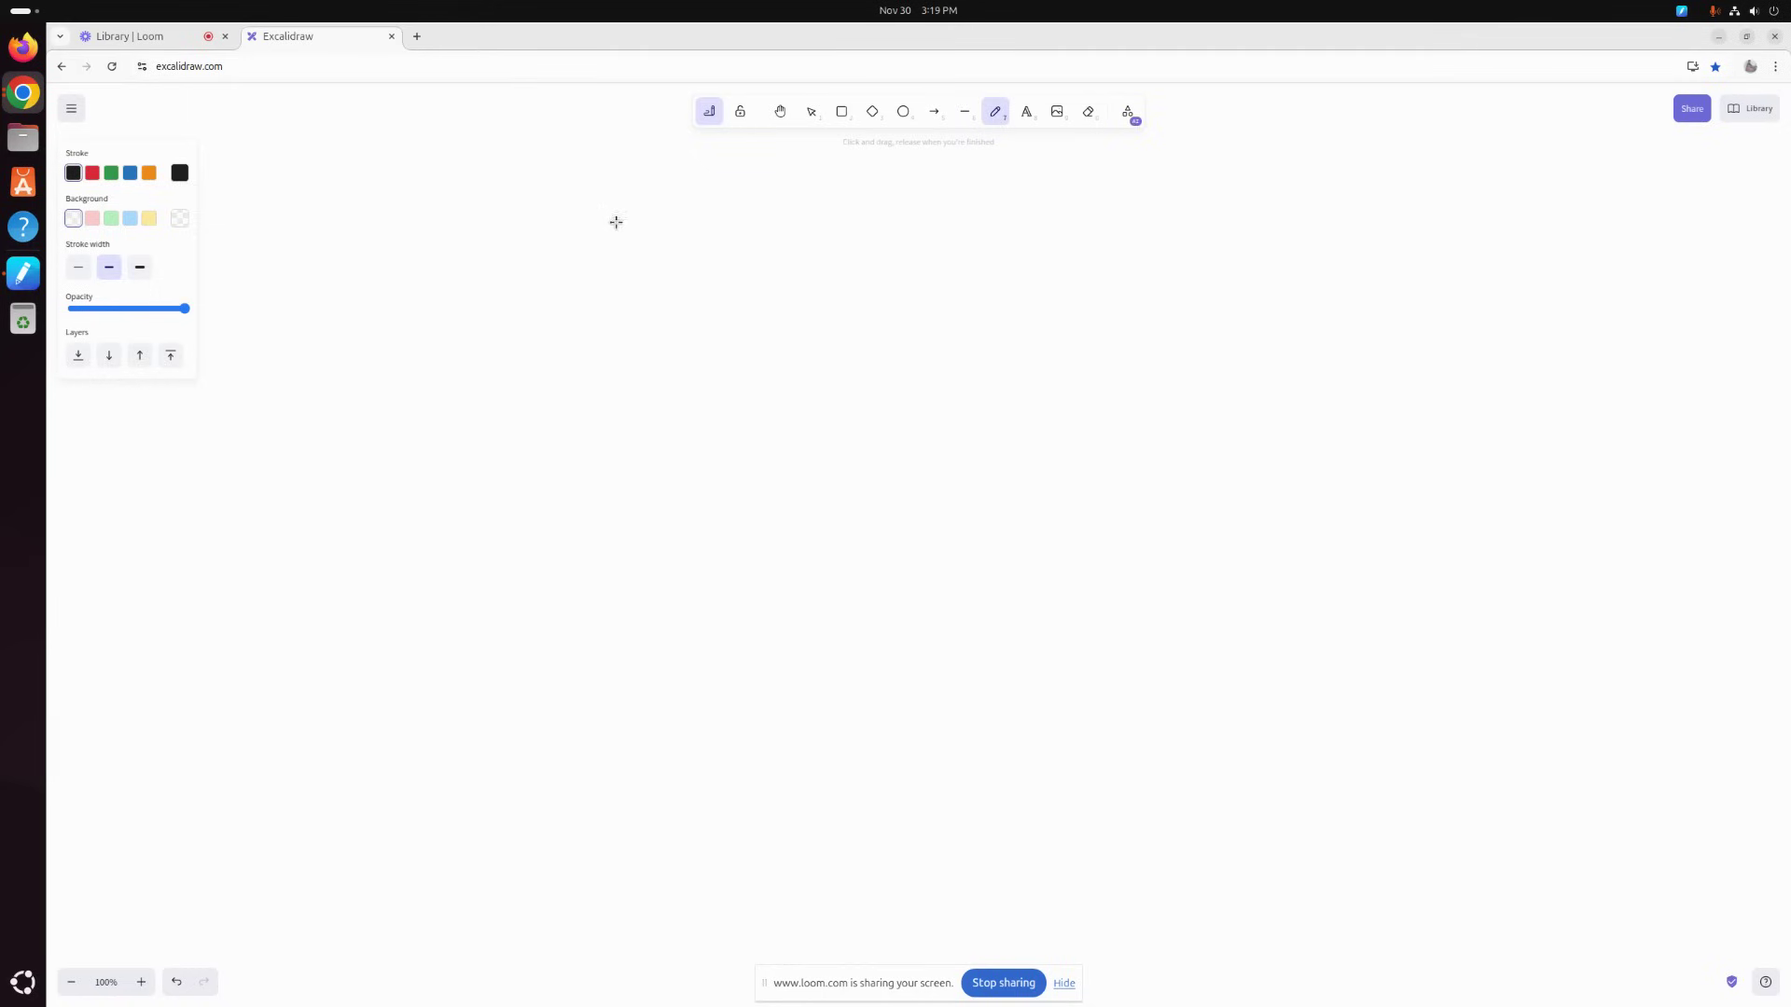
pyautogui.moveTo(516, 294)
pyautogui.mouseDown()
pyautogui.moveTo(699, 277)
pyautogui.moveTo(726, 416)
pyautogui.moveTo(543, 457)
pyautogui.moveTo(483, 317)
pyautogui.moveTo(527, 294)
pyautogui.mouseUp()
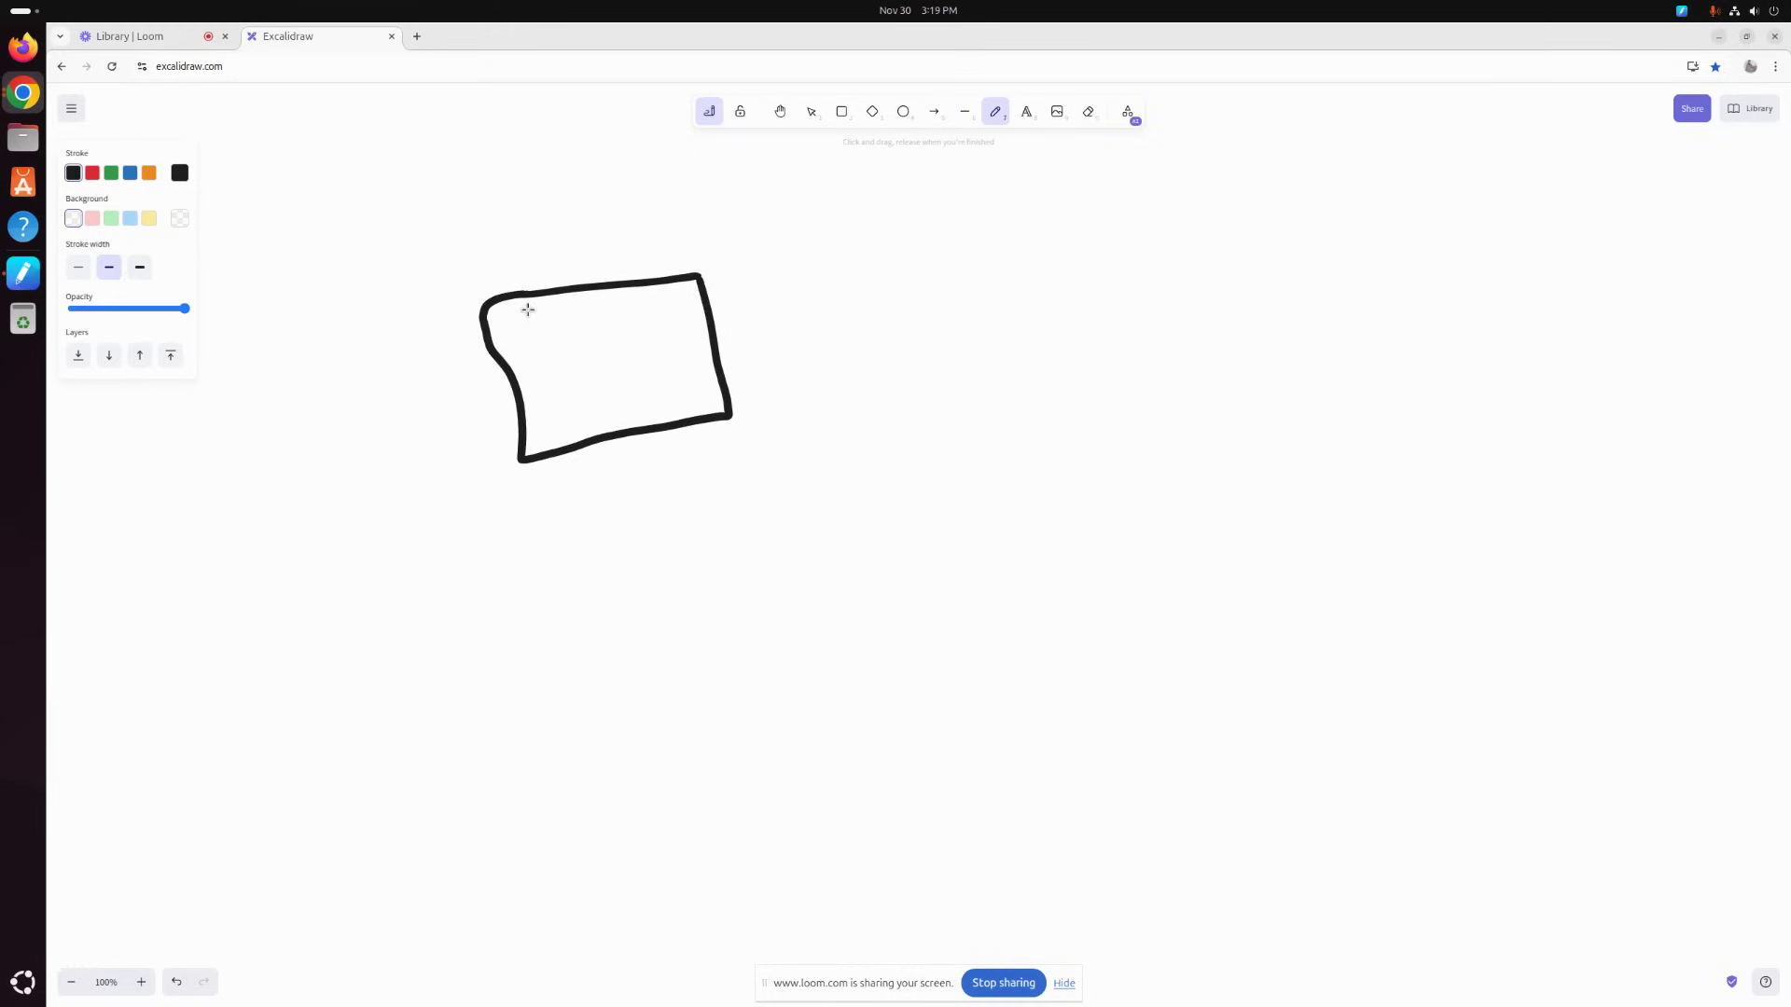
pyautogui.moveTo(379, 245)
pyautogui.mouseDown()
pyautogui.moveTo(460, 500)
pyautogui.moveTo(453, 550)
pyautogui.moveTo(1021, 415)
pyautogui.mouseUp()
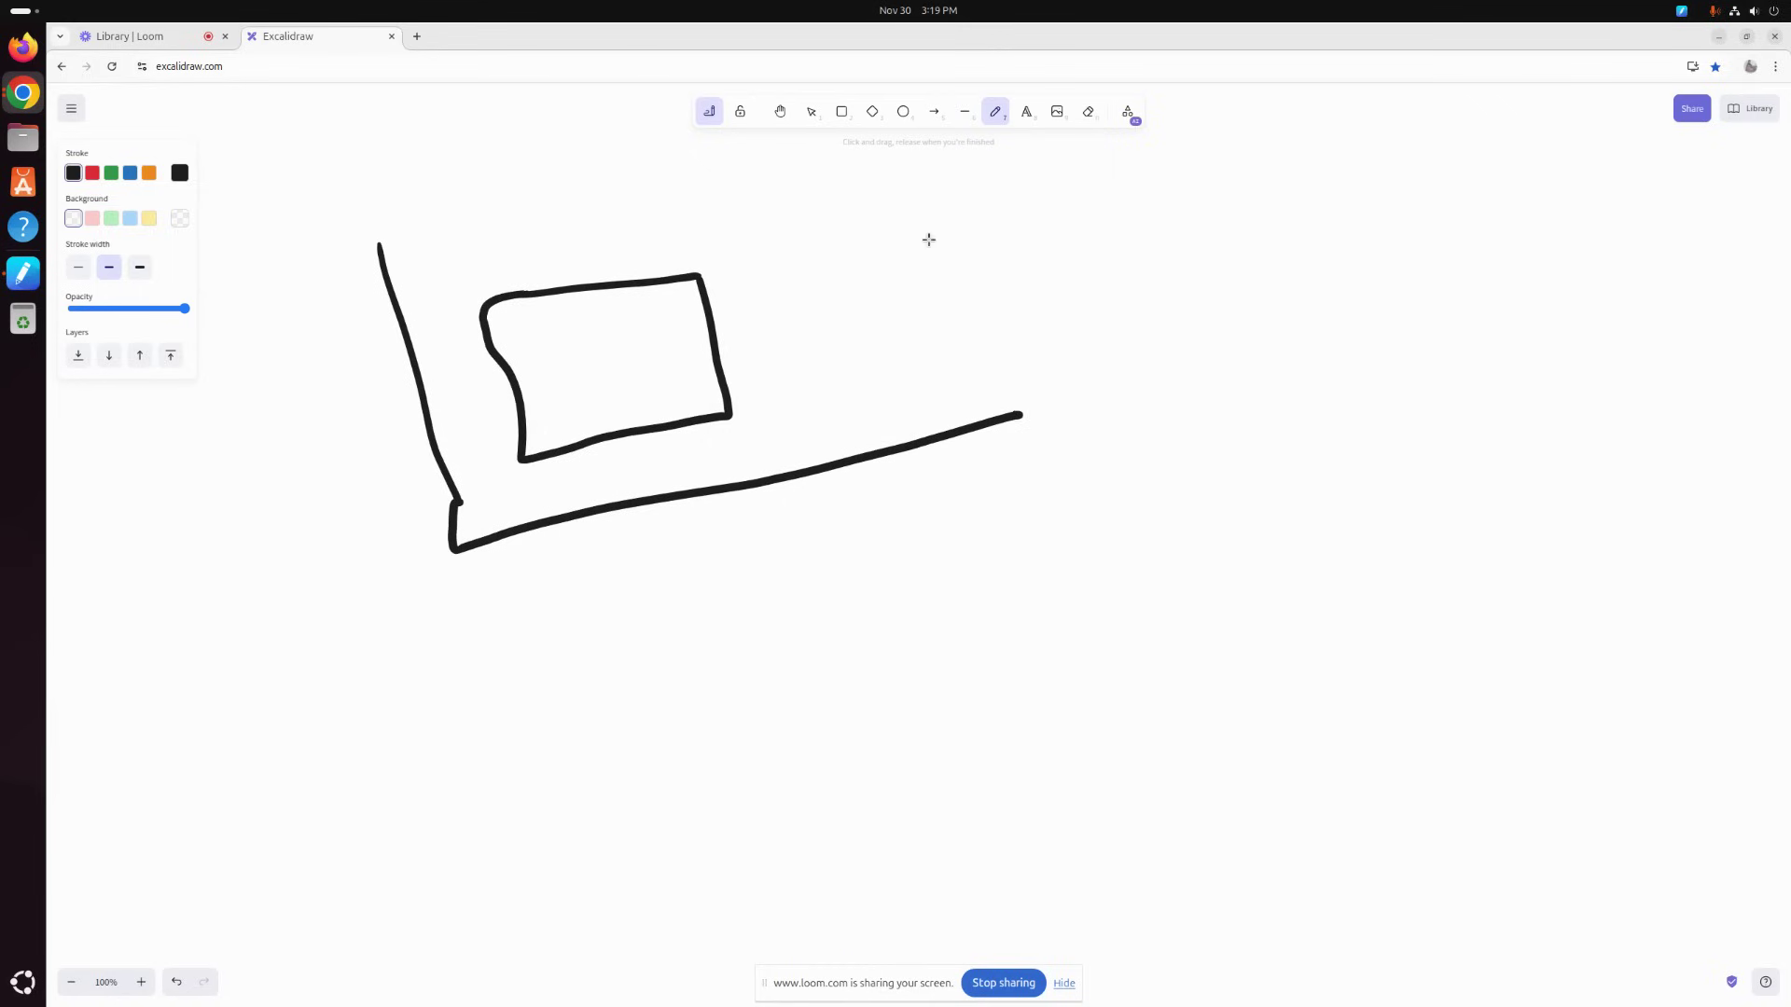
pyautogui.moveTo(949, 170); pyautogui.dragTo(1004, 411)
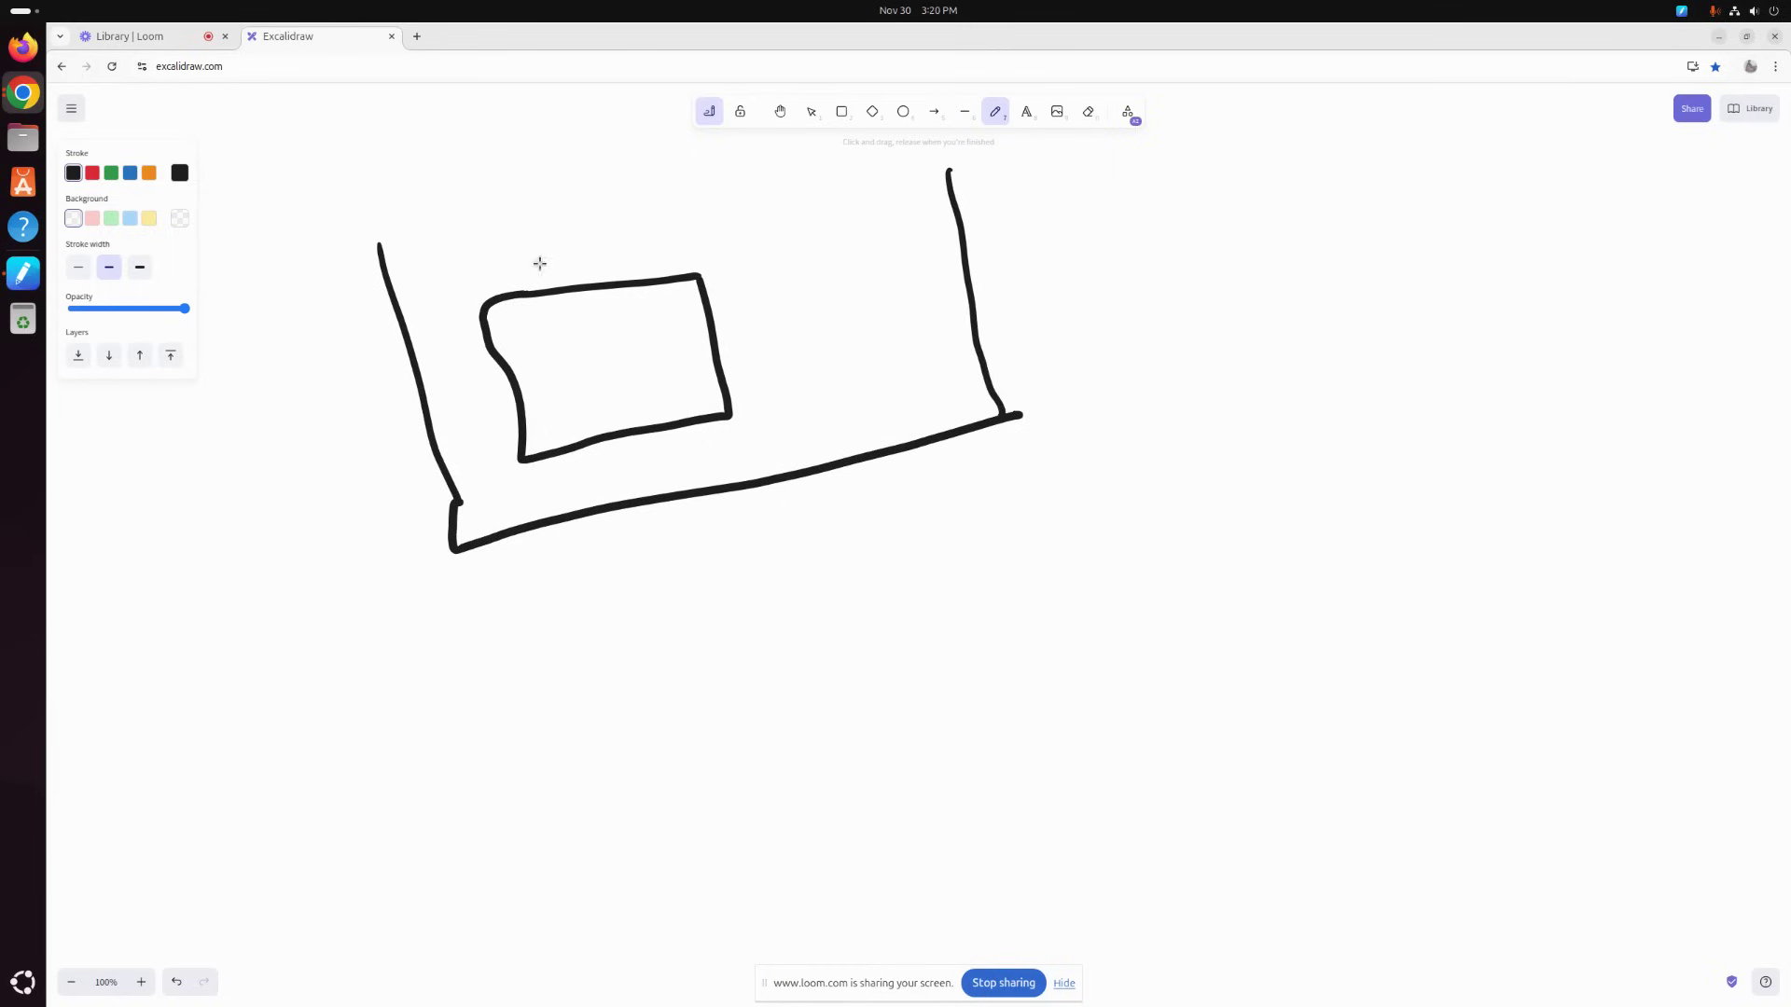
pyautogui.moveTo(379, 247)
pyautogui.mouseDown()
pyautogui.moveTo(628, 193)
pyautogui.moveTo(954, 168)
pyautogui.mouseUp()
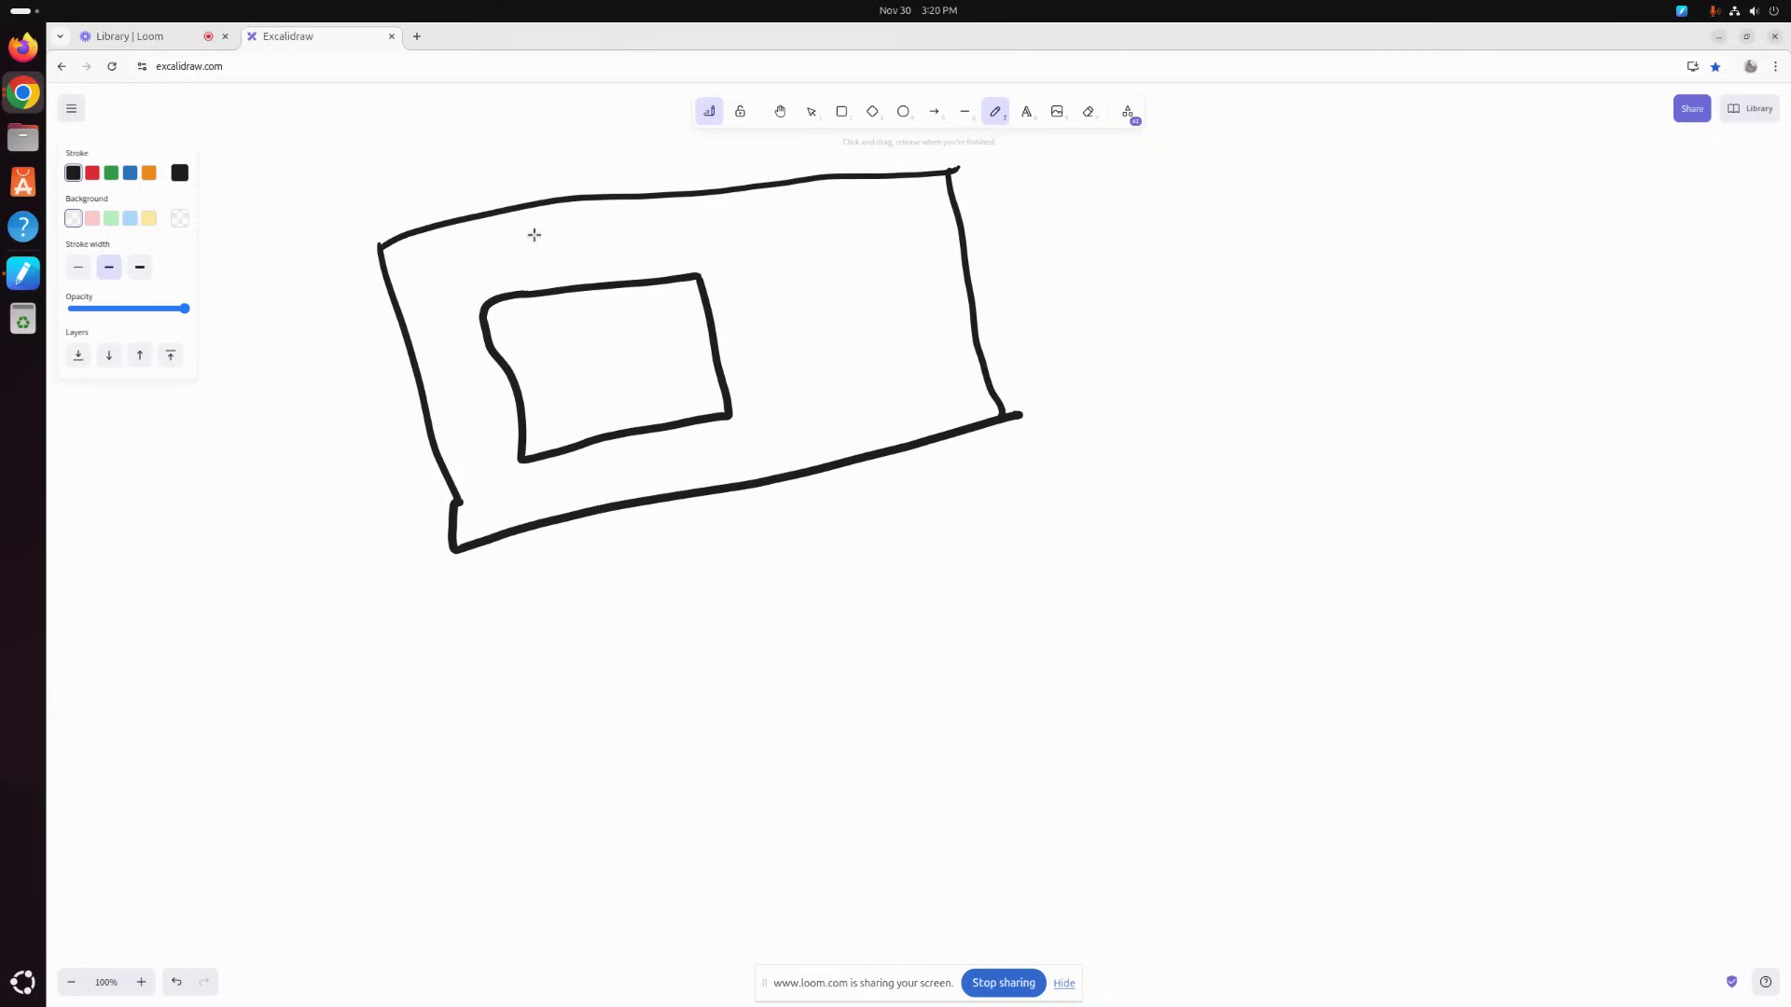
# Step: Write DC above and WS inside the inner box, then add a divider line with a note below
pyautogui.moveTo(521, 248); pyautogui.dragTo(511, 246)
pyautogui.moveTo(568, 240)
pyautogui.mouseDown()
pyautogui.moveTo(552, 250)
pyautogui.moveTo(580, 264)
pyautogui.mouseUp()
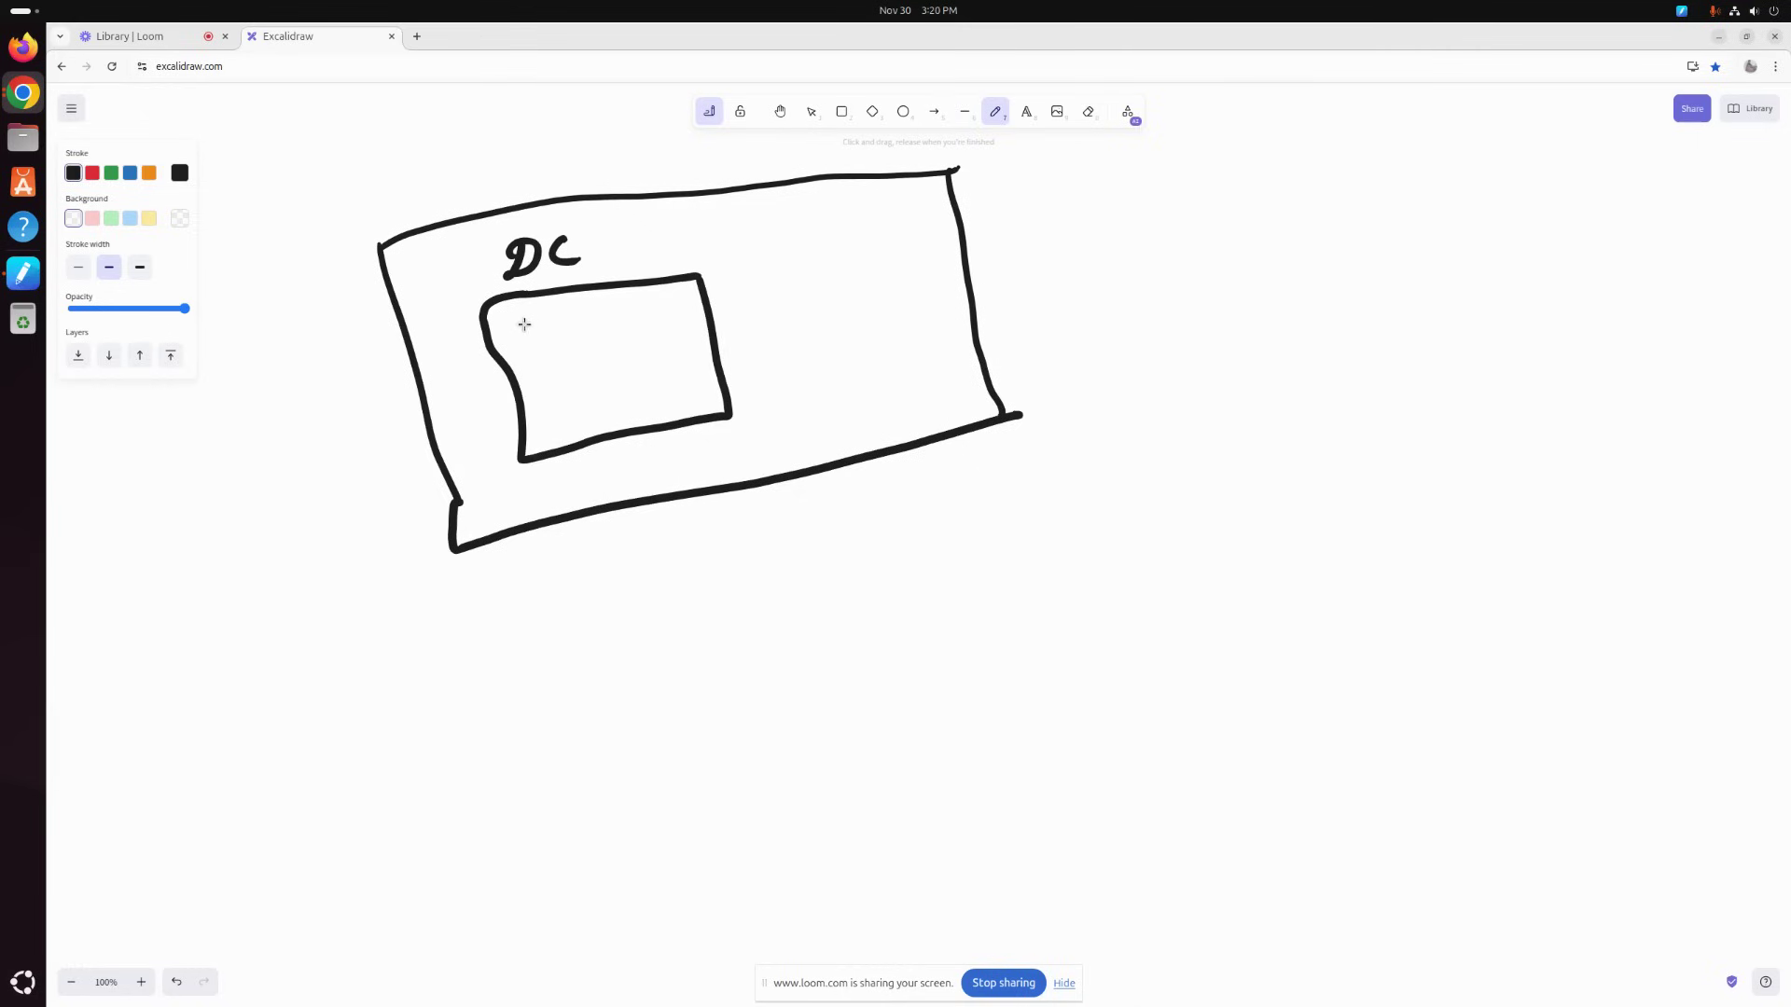
pyautogui.moveTo(527, 321)
pyautogui.mouseDown()
pyautogui.moveTo(545, 337)
pyautogui.moveTo(556, 319)
pyautogui.mouseUp()
pyautogui.moveTo(574, 319); pyautogui.dragTo(550, 351)
pyautogui.moveTo(529, 403); pyautogui.dragTo(711, 351)
pyautogui.click(538, 416)
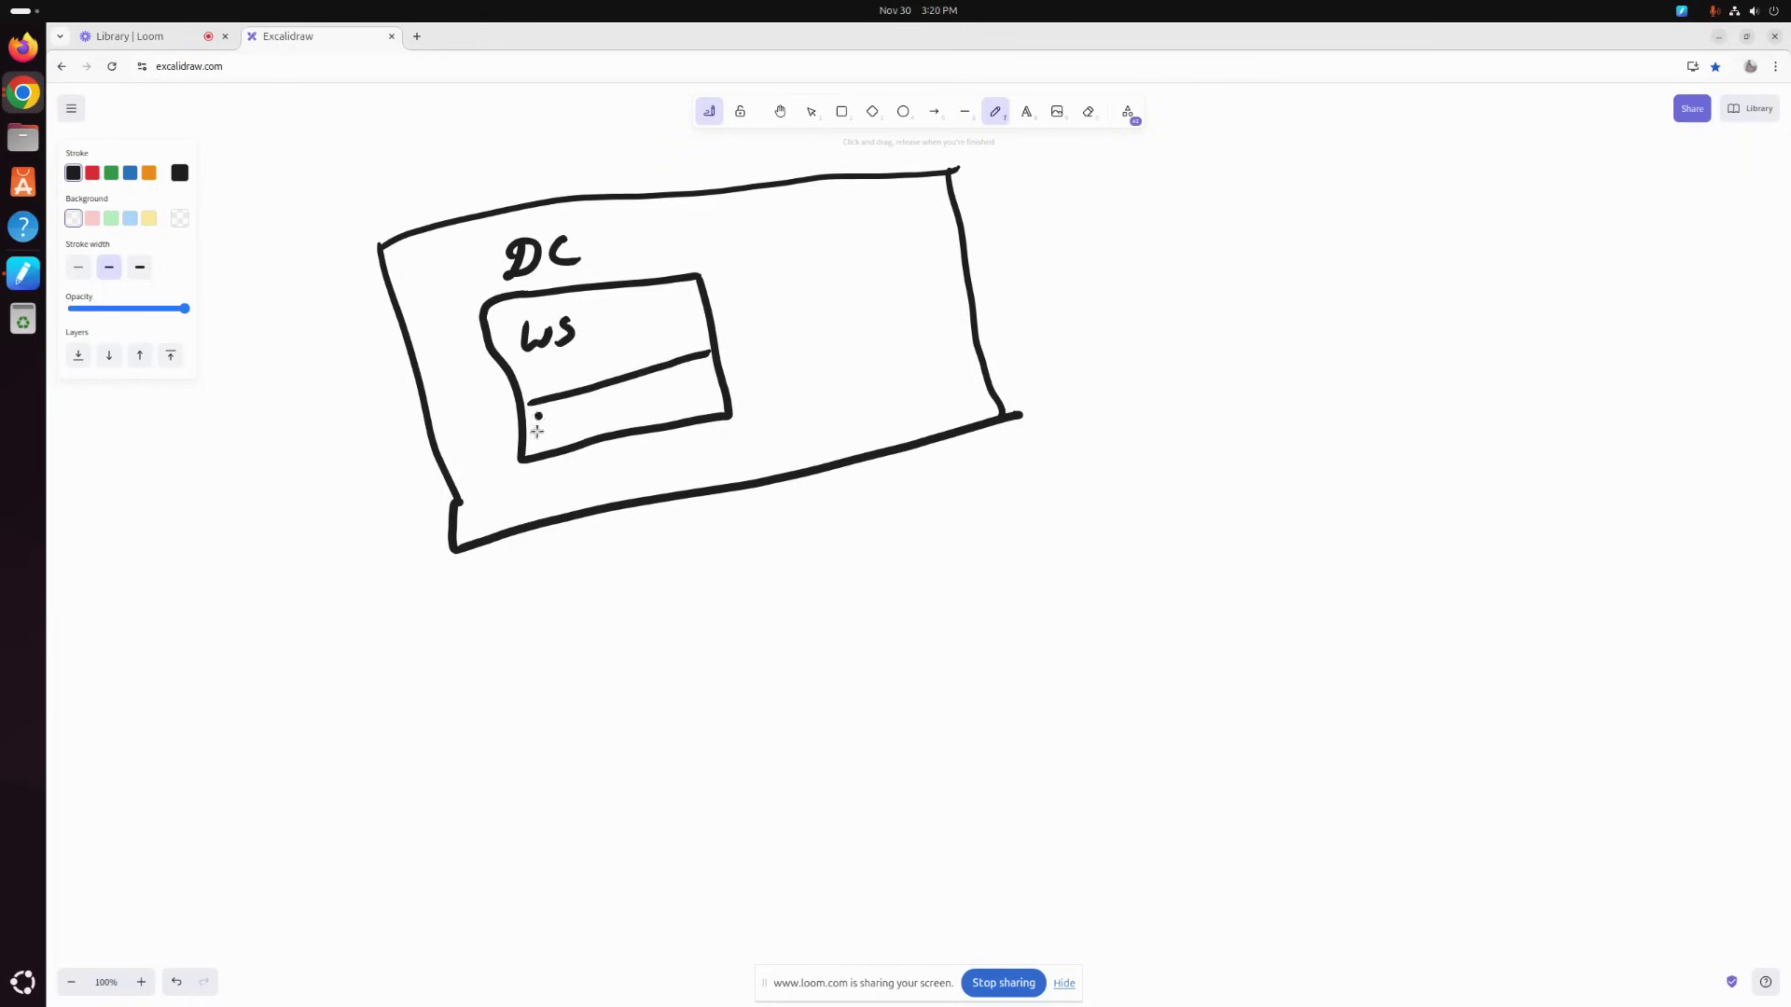
pyautogui.moveTo(538, 431); pyautogui.dragTo(681, 390)
# Step: Draw an arrow from WS to a new right-hand box, writing S inside and labelling it AS
pyautogui.moveTo(674, 320)
pyautogui.mouseDown()
pyautogui.moveTo(807, 271)
pyautogui.moveTo(862, 356)
pyautogui.mouseUp()
pyautogui.moveTo(820, 243)
pyautogui.mouseDown()
pyautogui.moveTo(923, 224)
pyautogui.moveTo(955, 320)
pyautogui.moveTo(864, 347)
pyautogui.mouseUp()
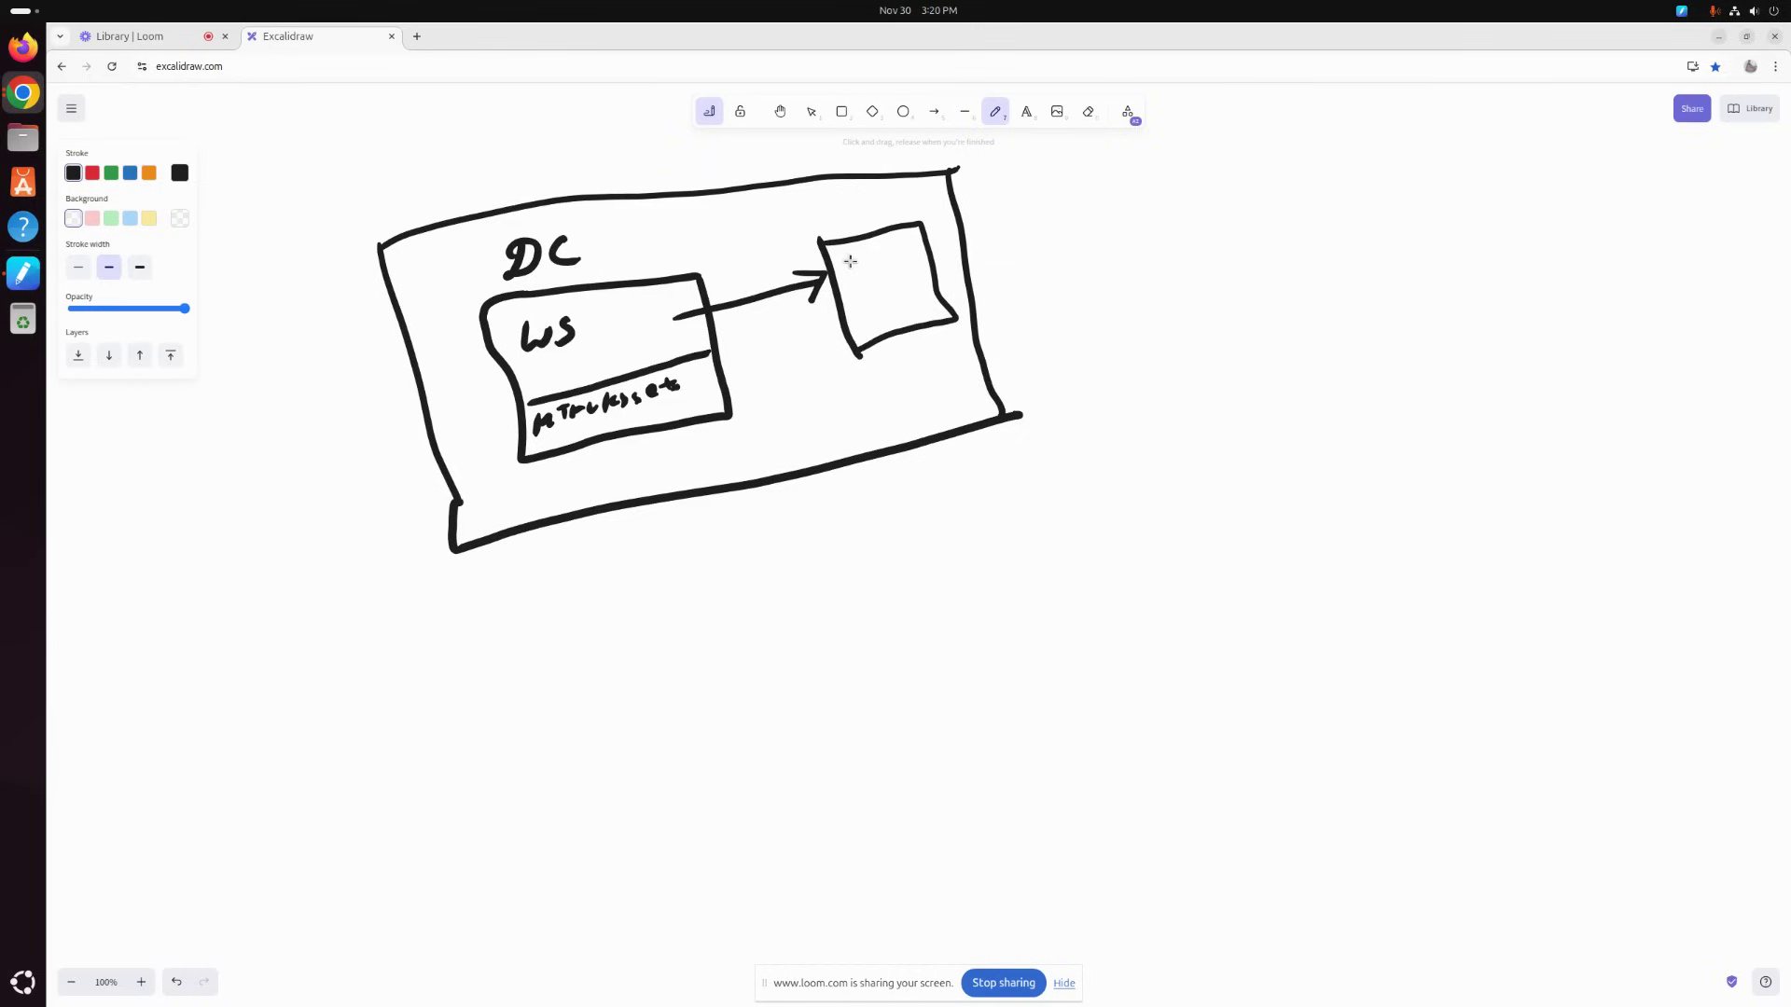
pyautogui.moveTo(851, 260); pyautogui.dragTo(846, 276)
pyautogui.moveTo(827, 235); pyautogui.dragTo(866, 220)
# Step: Split the AS box into S and AC, and connect AC down to a new DB box
pyautogui.moveTo(842, 300); pyautogui.dragTo(935, 275)
pyautogui.moveTo(853, 321); pyautogui.dragTo(1062, 275)
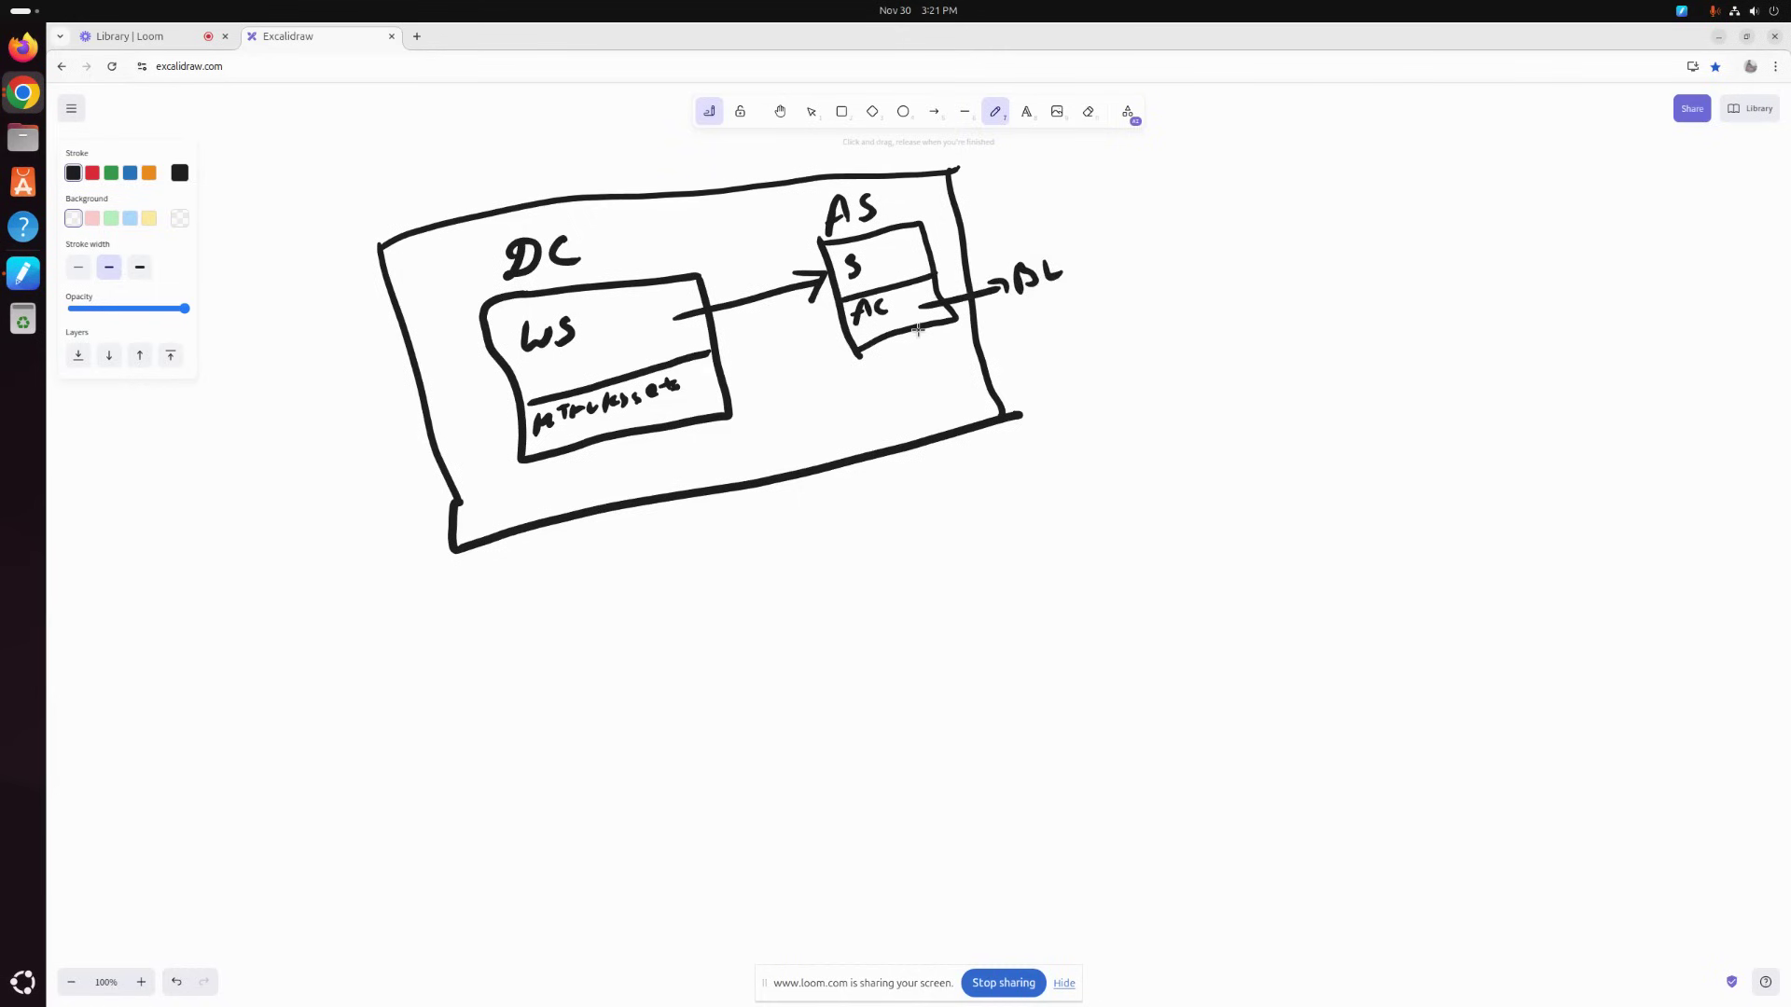
pyautogui.moveTo(917, 329)
pyautogui.mouseDown()
pyautogui.moveTo(900, 371)
pyautogui.moveTo(943, 353)
pyautogui.mouseUp()
pyautogui.moveTo(859, 395)
pyautogui.mouseDown()
pyautogui.moveTo(953, 399)
pyautogui.moveTo(942, 353)
pyautogui.moveTo(882, 407)
pyautogui.mouseUp()
pyautogui.moveTo(906, 395)
pyautogui.mouseDown()
pyautogui.moveTo(912, 370)
pyautogui.moveTo(929, 385)
pyautogui.moveTo(912, 397)
pyautogui.mouseUp()
pyautogui.moveTo(874, 338)
pyautogui.mouseDown()
pyautogui.moveTo(879, 371)
pyautogui.moveTo(891, 359)
pyautogui.mouseUp()
pyautogui.moveTo(885, 313)
pyautogui.mouseDown()
pyautogui.moveTo(893, 297)
pyautogui.moveTo(901, 322)
pyautogui.moveTo(909, 297)
pyautogui.moveTo(721, 361)
pyautogui.moveTo(761, 360)
pyautogui.moveTo(772, 390)
pyautogui.mouseUp()
# Step: Label the return arrow Res and draw an arrow from WS leftward to a circled CL client
pyautogui.moveTo(771, 359)
pyautogui.mouseDown()
pyautogui.moveTo(789, 383)
pyautogui.moveTo(821, 366)
pyautogui.mouseUp()
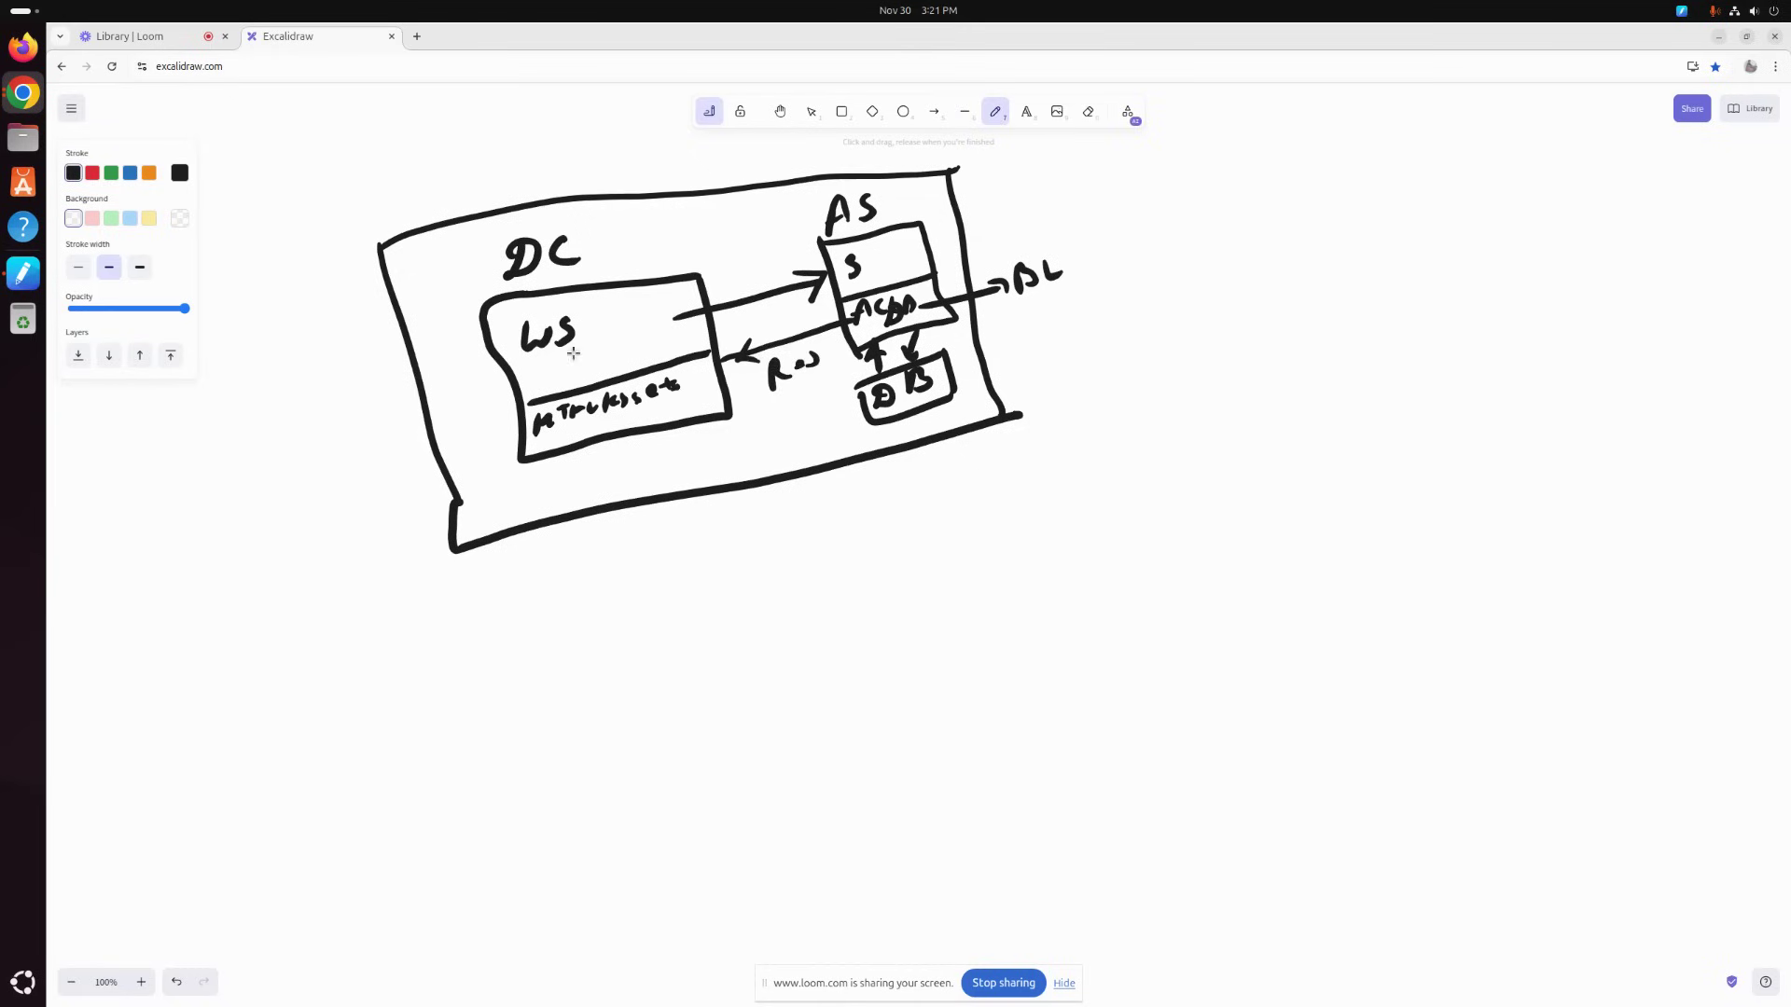
pyautogui.moveTo(514, 390)
pyautogui.mouseDown()
pyautogui.moveTo(328, 444)
pyautogui.moveTo(332, 424)
pyautogui.moveTo(341, 455)
pyautogui.mouseUp()
pyautogui.moveTo(233, 492); pyautogui.dragTo(220, 518)
pyautogui.moveTo(234, 488)
pyautogui.mouseDown()
pyautogui.moveTo(257, 487)
pyautogui.moveTo(215, 524)
pyautogui.moveTo(275, 457)
pyautogui.mouseUp()
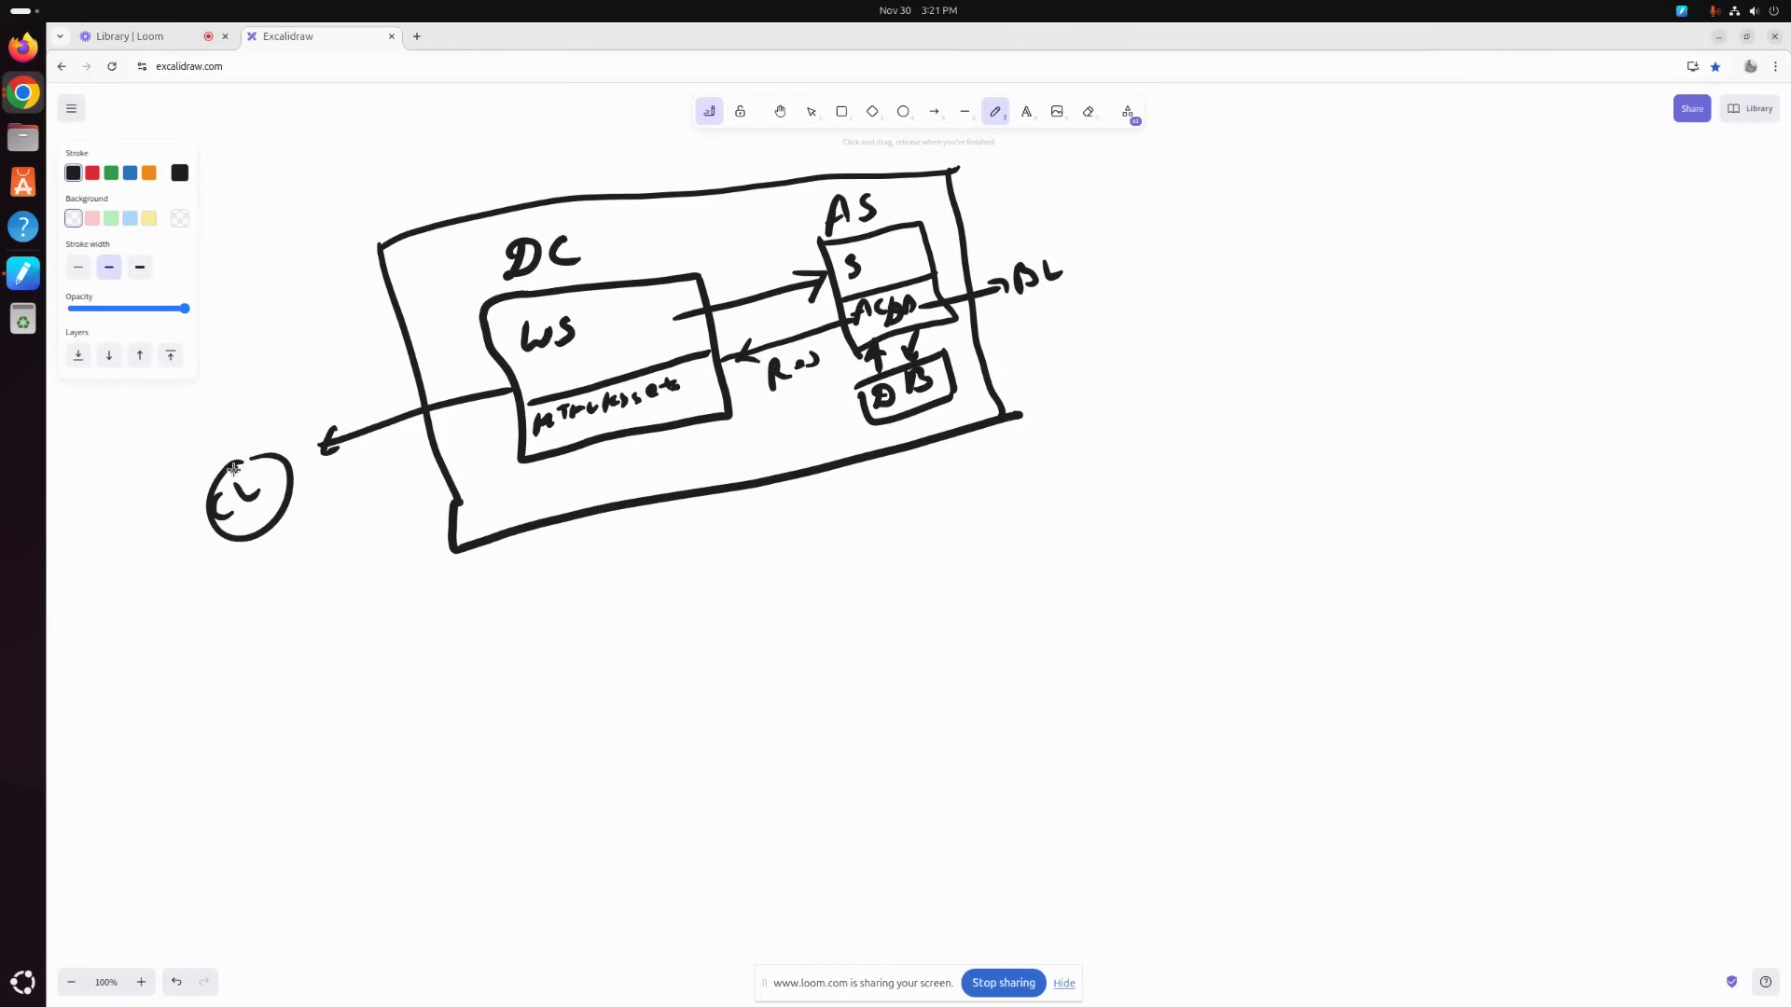
# Step: Draw a request arrow from the CL circle to WS and annotate it along its length
pyautogui.moveTo(180, 443); pyautogui.dragTo(196, 464)
pyautogui.moveTo(181, 442)
pyautogui.mouseDown()
pyautogui.moveTo(340, 367)
pyautogui.moveTo(457, 345)
pyautogui.moveTo(438, 331)
pyautogui.moveTo(471, 339)
pyautogui.moveTo(457, 366)
pyautogui.mouseUp()
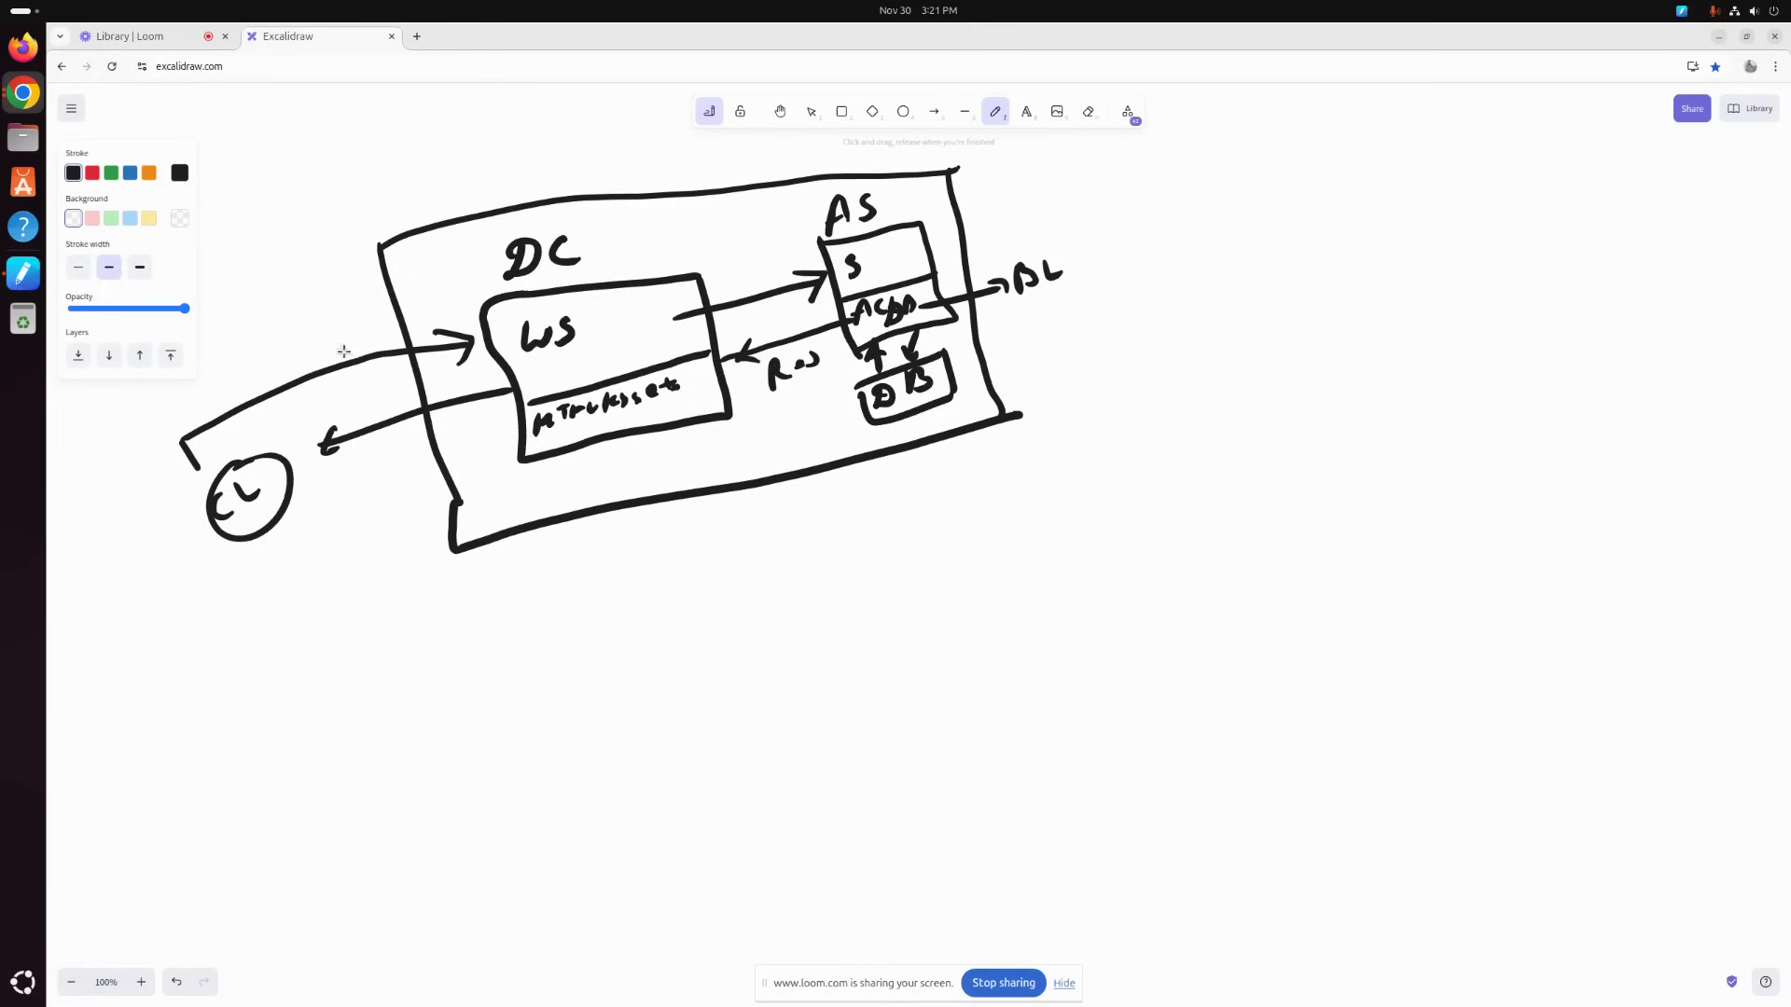
pyautogui.moveTo(256, 367)
pyautogui.mouseDown()
pyautogui.moveTo(250, 398)
pyautogui.moveTo(267, 374)
pyautogui.mouseUp()
pyautogui.moveTo(268, 369); pyautogui.dragTo(282, 378)
pyautogui.moveTo(299, 359); pyautogui.dragTo(356, 334)
pyautogui.moveTo(364, 342); pyautogui.dragTo(402, 319)
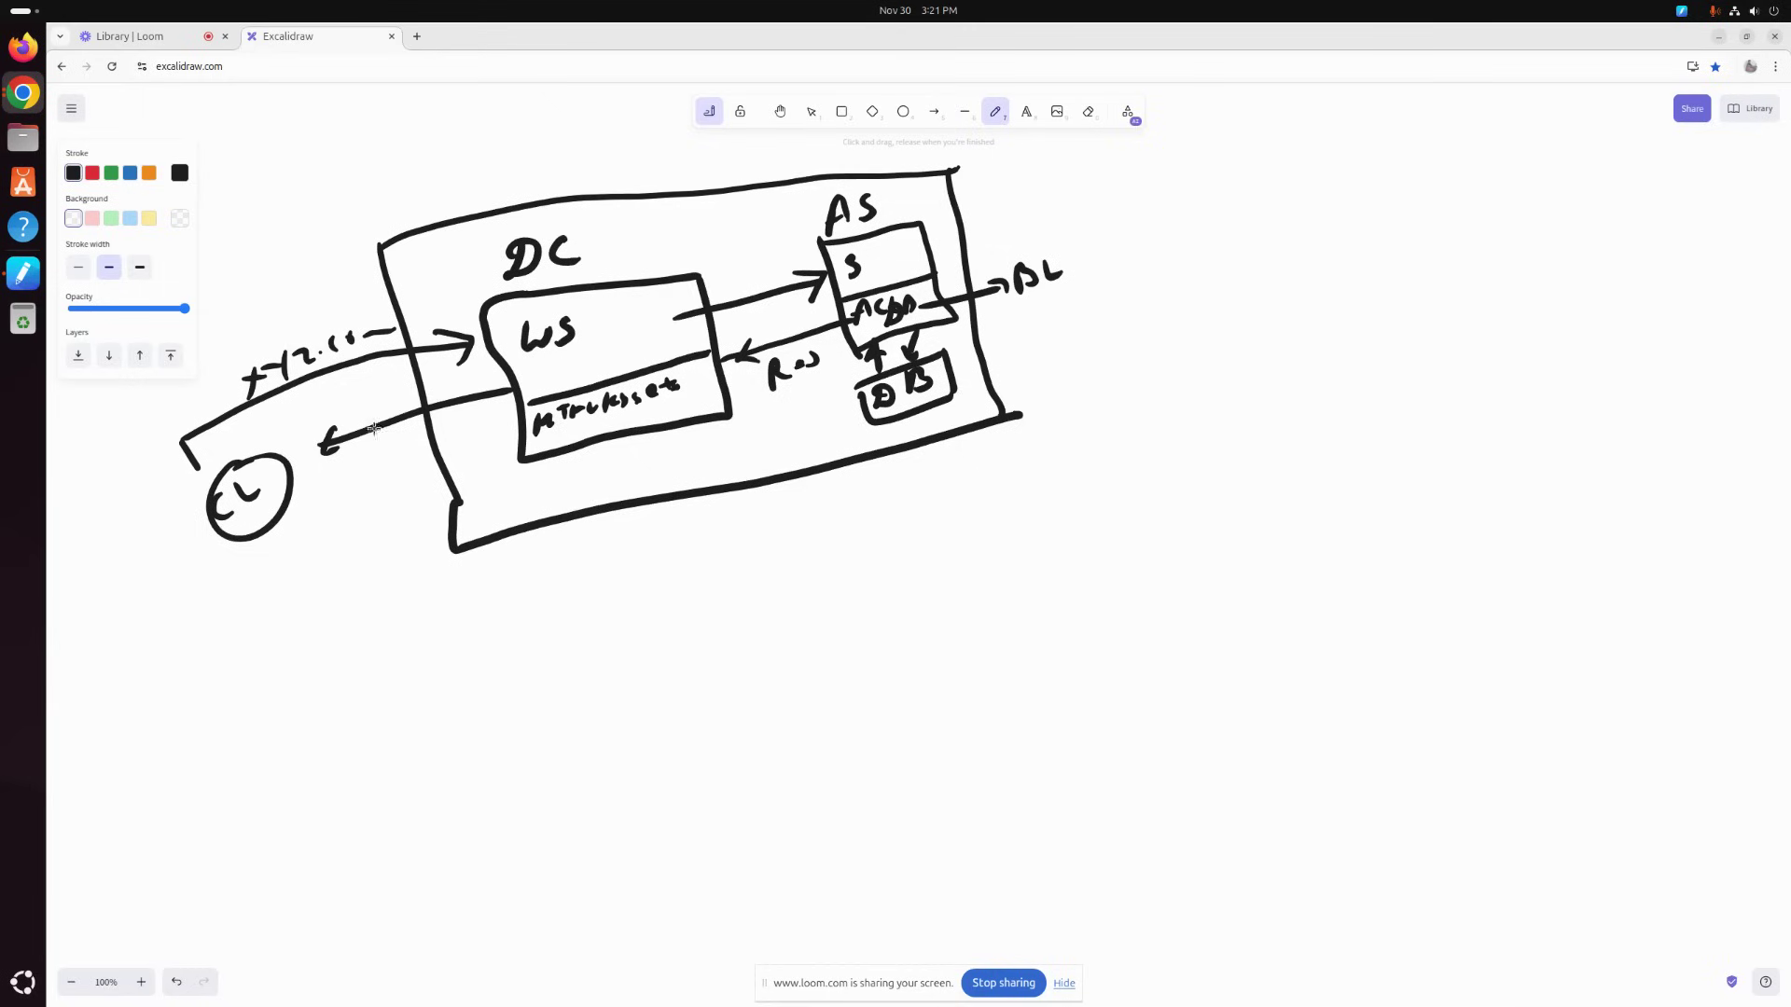
# Step: Add a return arrow to CL and a line down to a BAND IOT note under CL
pyautogui.moveTo(277, 422)
pyautogui.mouseDown()
pyautogui.moveTo(342, 390)
pyautogui.moveTo(271, 437)
pyautogui.moveTo(290, 436)
pyautogui.mouseUp()
pyautogui.moveTo(249, 545)
pyautogui.mouseDown()
pyautogui.moveTo(199, 674)
pyautogui.moveTo(258, 631)
pyautogui.moveTo(290, 574)
pyautogui.moveTo(298, 595)
pyautogui.mouseUp()
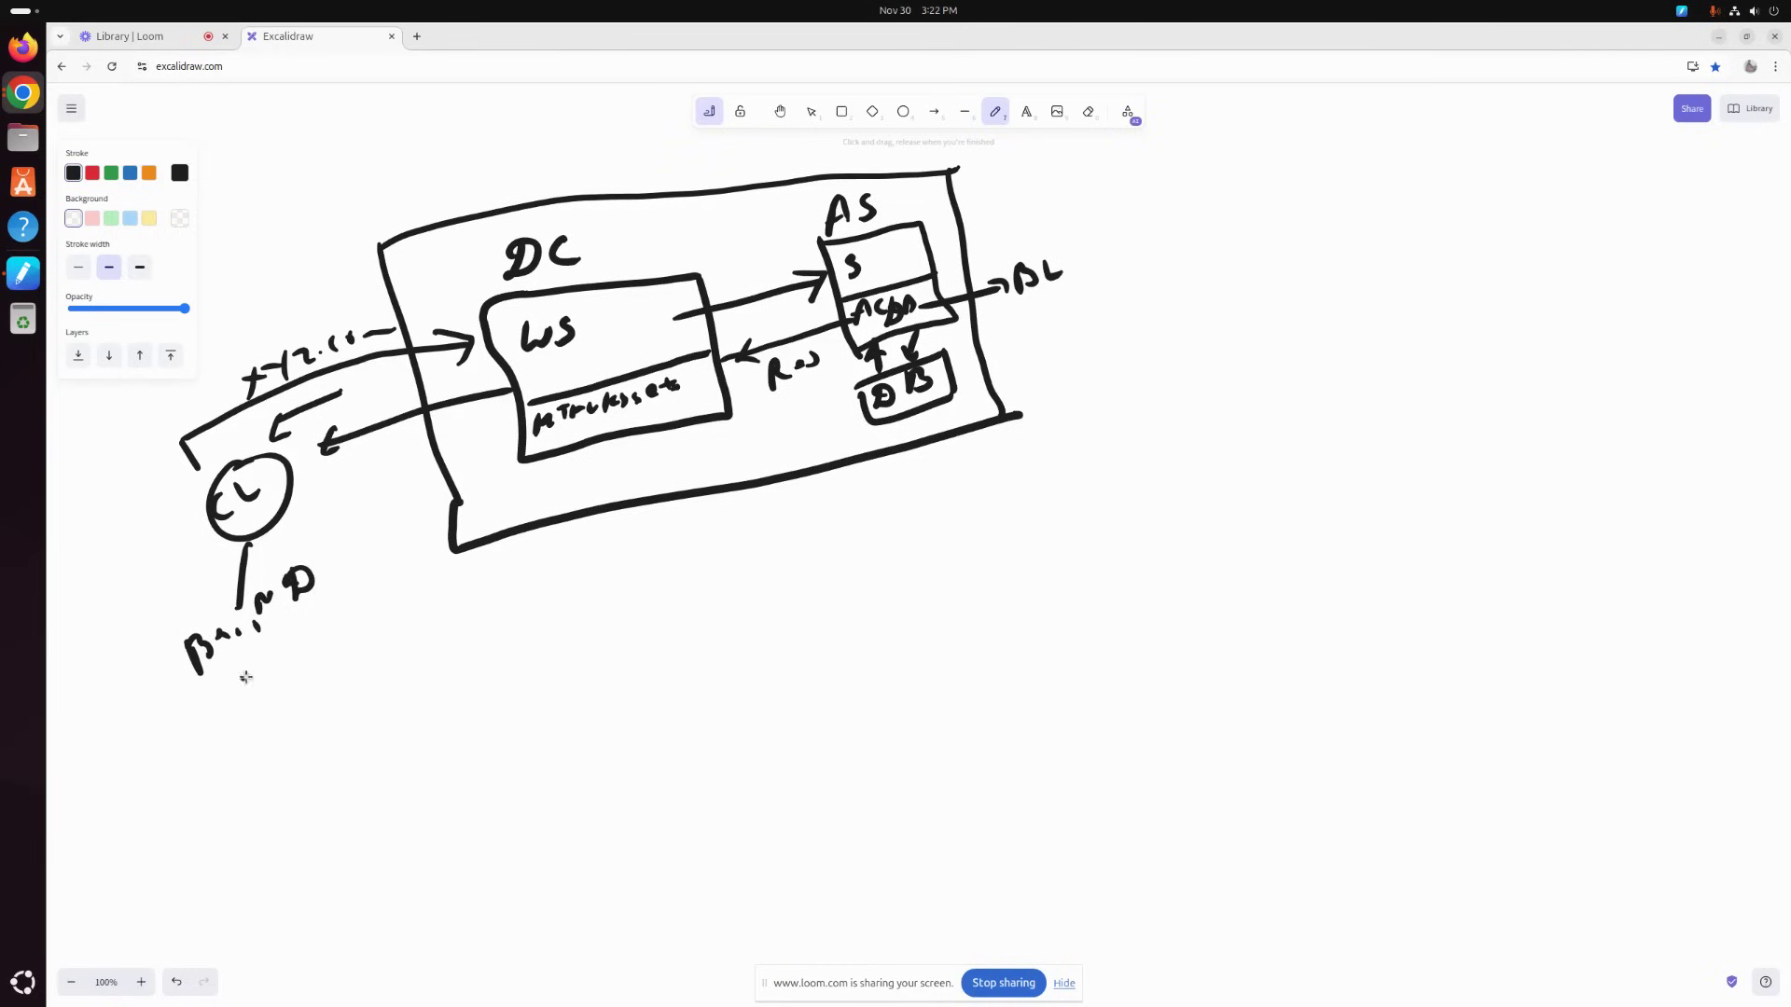
pyautogui.moveTo(247, 677); pyautogui.dragTo(295, 644)
pyautogui.moveTo(282, 398); pyautogui.dragTo(300, 420)
# Step: Draw a curved arrow from CL to WS, label it HTTP, and mark it with an X
pyautogui.moveTo(293, 519)
pyautogui.mouseDown()
pyautogui.moveTo(511, 420)
pyautogui.moveTo(500, 433)
pyautogui.mouseUp()
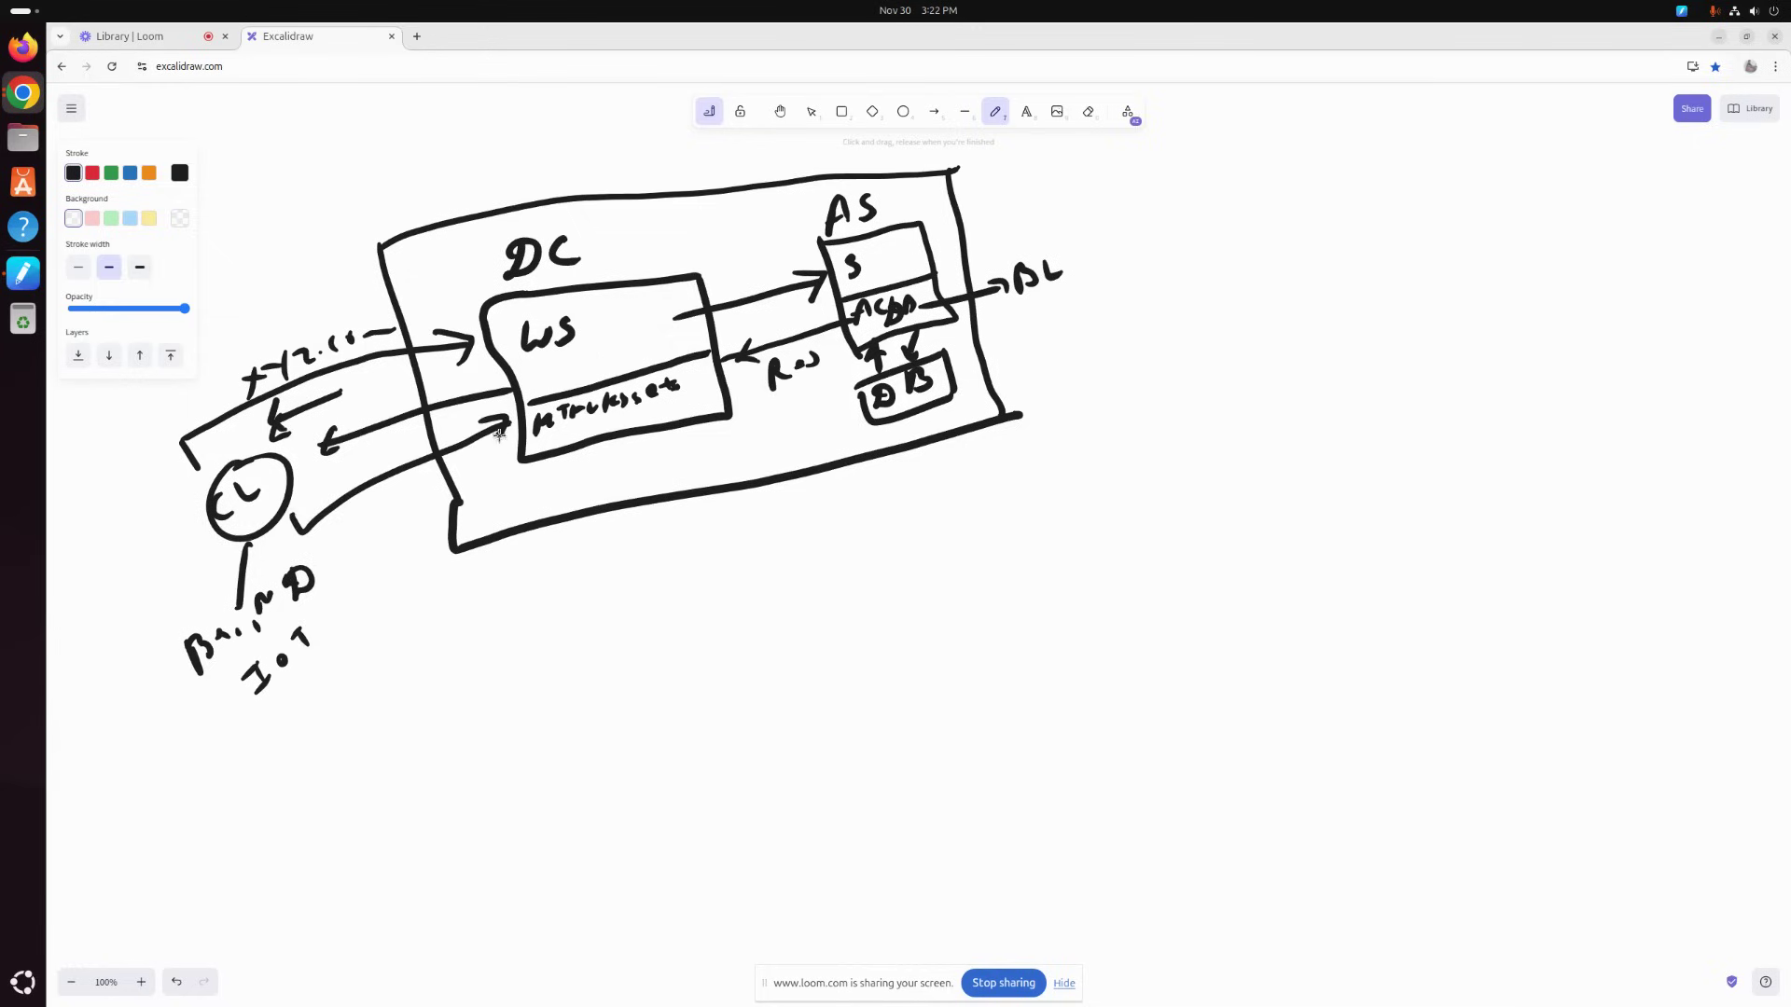
pyautogui.moveTo(343, 518)
pyautogui.mouseDown()
pyautogui.moveTo(343, 549)
pyautogui.moveTo(372, 506)
pyautogui.moveTo(436, 501)
pyautogui.mouseUp()
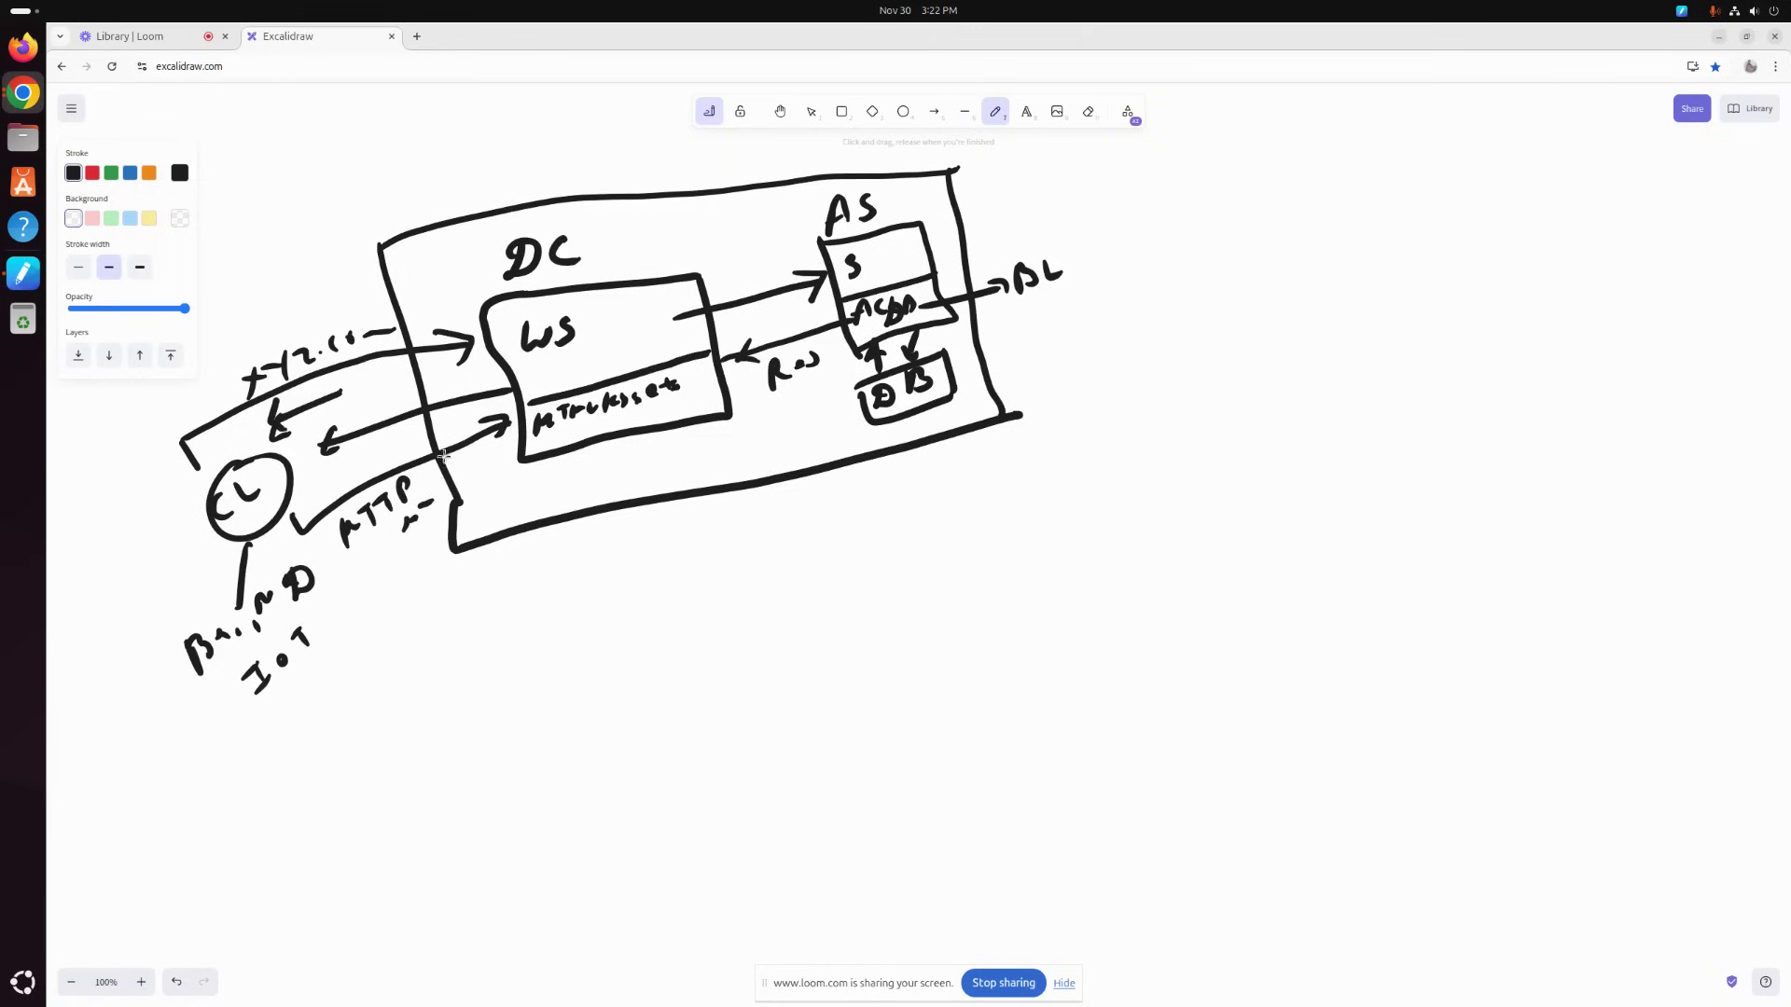
pyautogui.moveTo(476, 451); pyautogui.dragTo(459, 481)
pyautogui.moveTo(461, 459); pyautogui.dragTo(480, 475)
# Step: Undo the stray pencil marks made over the S section with Ctrl+Z
pyautogui.moveTo(851, 258); pyautogui.dragTo(855, 266)
pyautogui.hotkey('ctrl', 'z')
pyautogui.moveTo(847, 260); pyautogui.dragTo(851, 264)
pyautogui.hotkey('ctrl', 'z')
# Step: Draw an arrow from S to a TomcAT label, then an arrow below WS with nginx and Apache notes
pyautogui.moveTo(899, 279)
pyautogui.mouseDown()
pyautogui.moveTo(1024, 254)
pyautogui.moveTo(1052, 224)
pyautogui.moveTo(1055, 240)
pyautogui.moveTo(1176, 209)
pyautogui.mouseUp()
pyautogui.moveTo(1167, 211); pyautogui.dragTo(1166, 232)
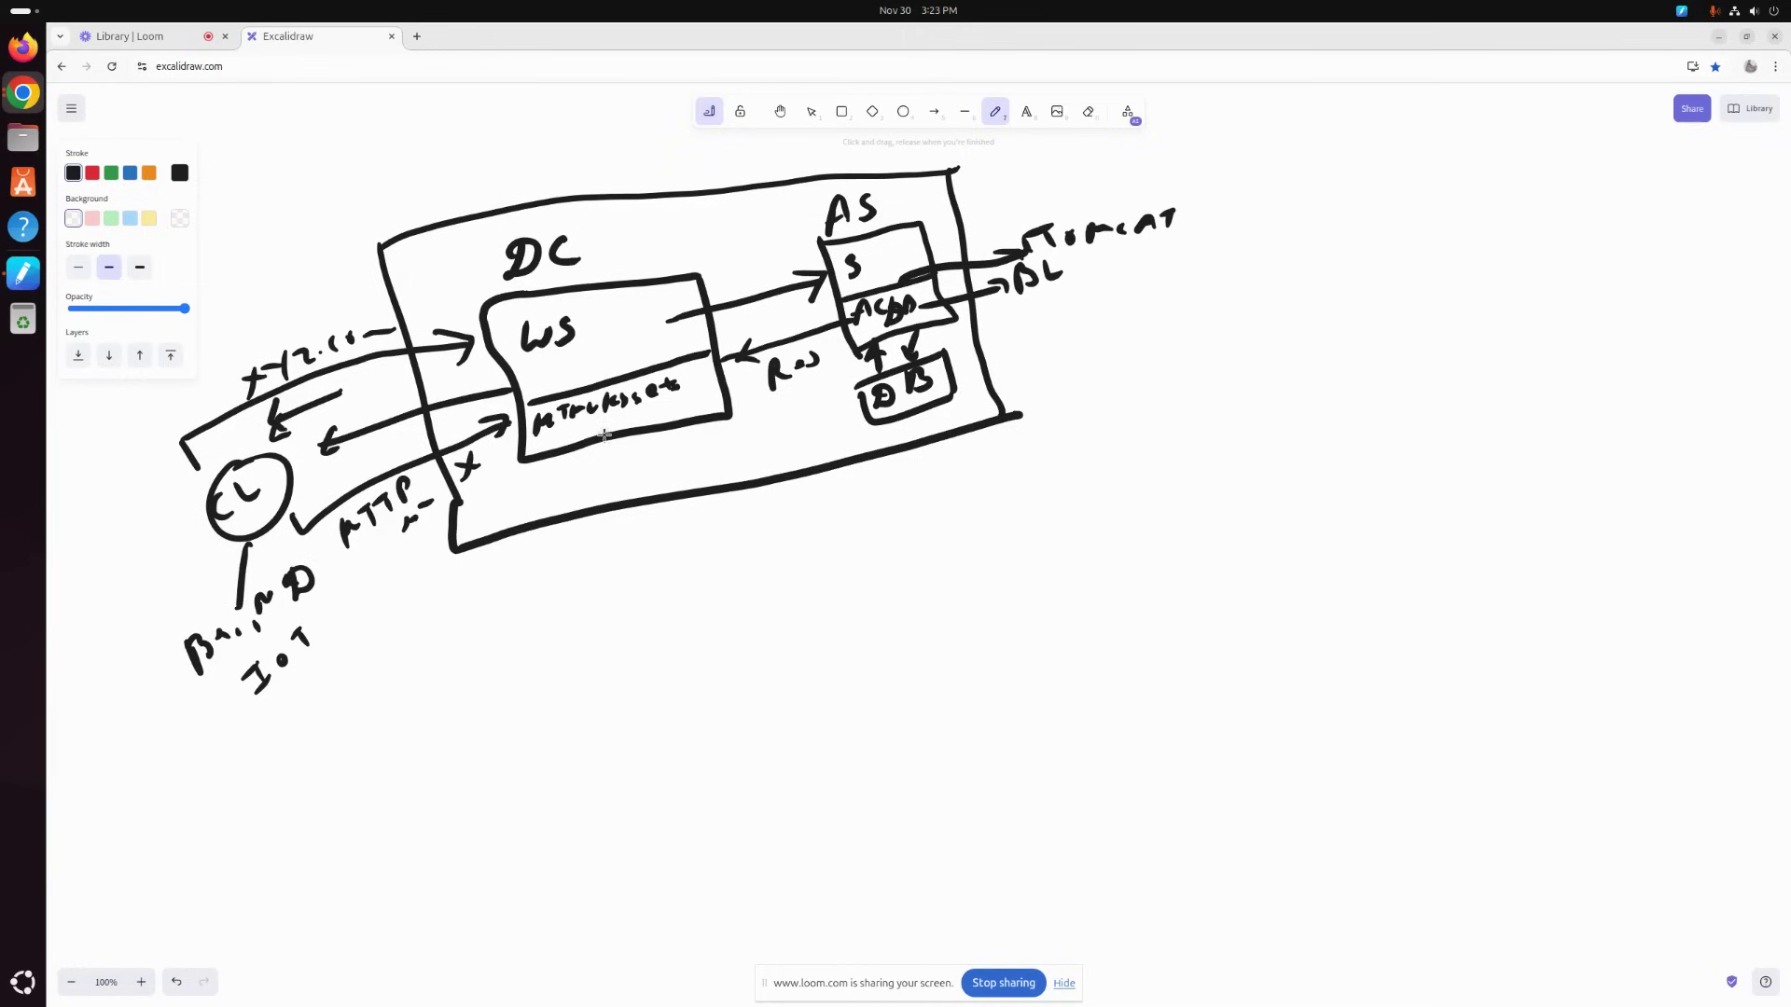
pyautogui.moveTo(608, 426)
pyautogui.mouseDown()
pyautogui.moveTo(580, 501)
pyautogui.moveTo(611, 493)
pyautogui.mouseUp()
pyautogui.moveTo(565, 573)
pyautogui.mouseDown()
pyautogui.moveTo(665, 524)
pyautogui.moveTo(661, 545)
pyautogui.mouseUp()
pyautogui.click(611, 547)
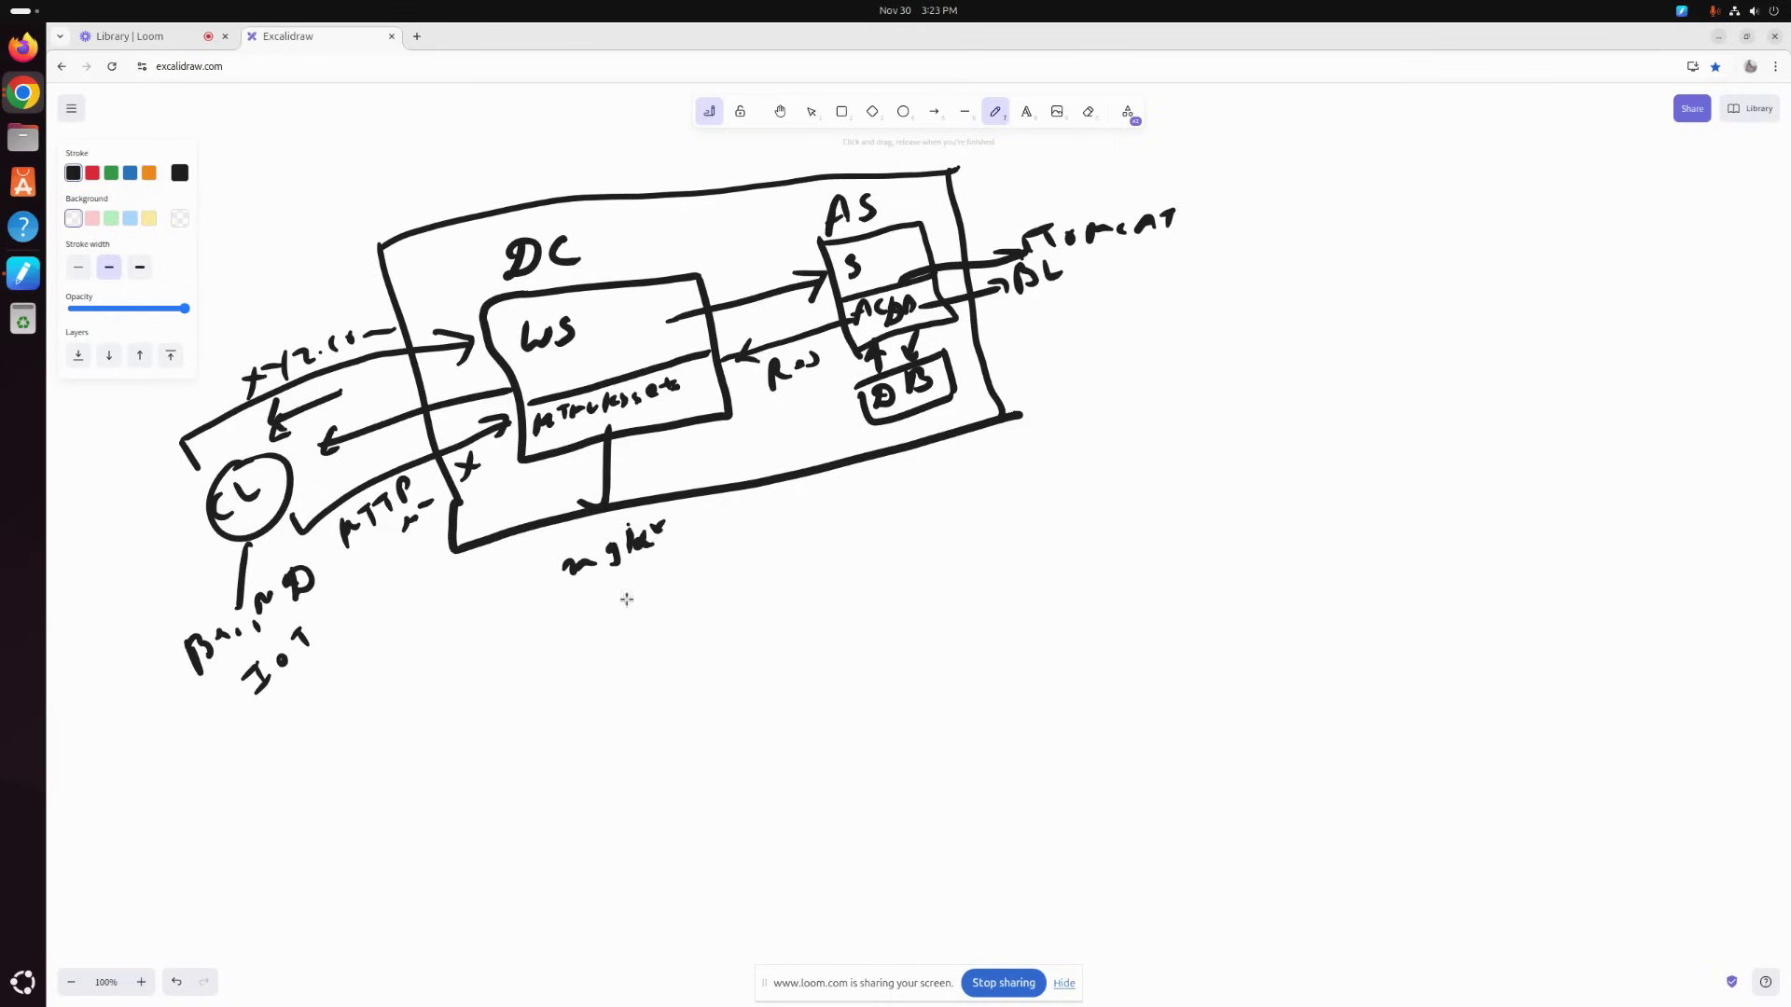
pyautogui.moveTo(603, 602)
pyautogui.mouseDown()
pyautogui.moveTo(599, 621)
pyautogui.moveTo(699, 562)
pyautogui.moveTo(743, 559)
pyautogui.moveTo(728, 528)
pyautogui.mouseUp()
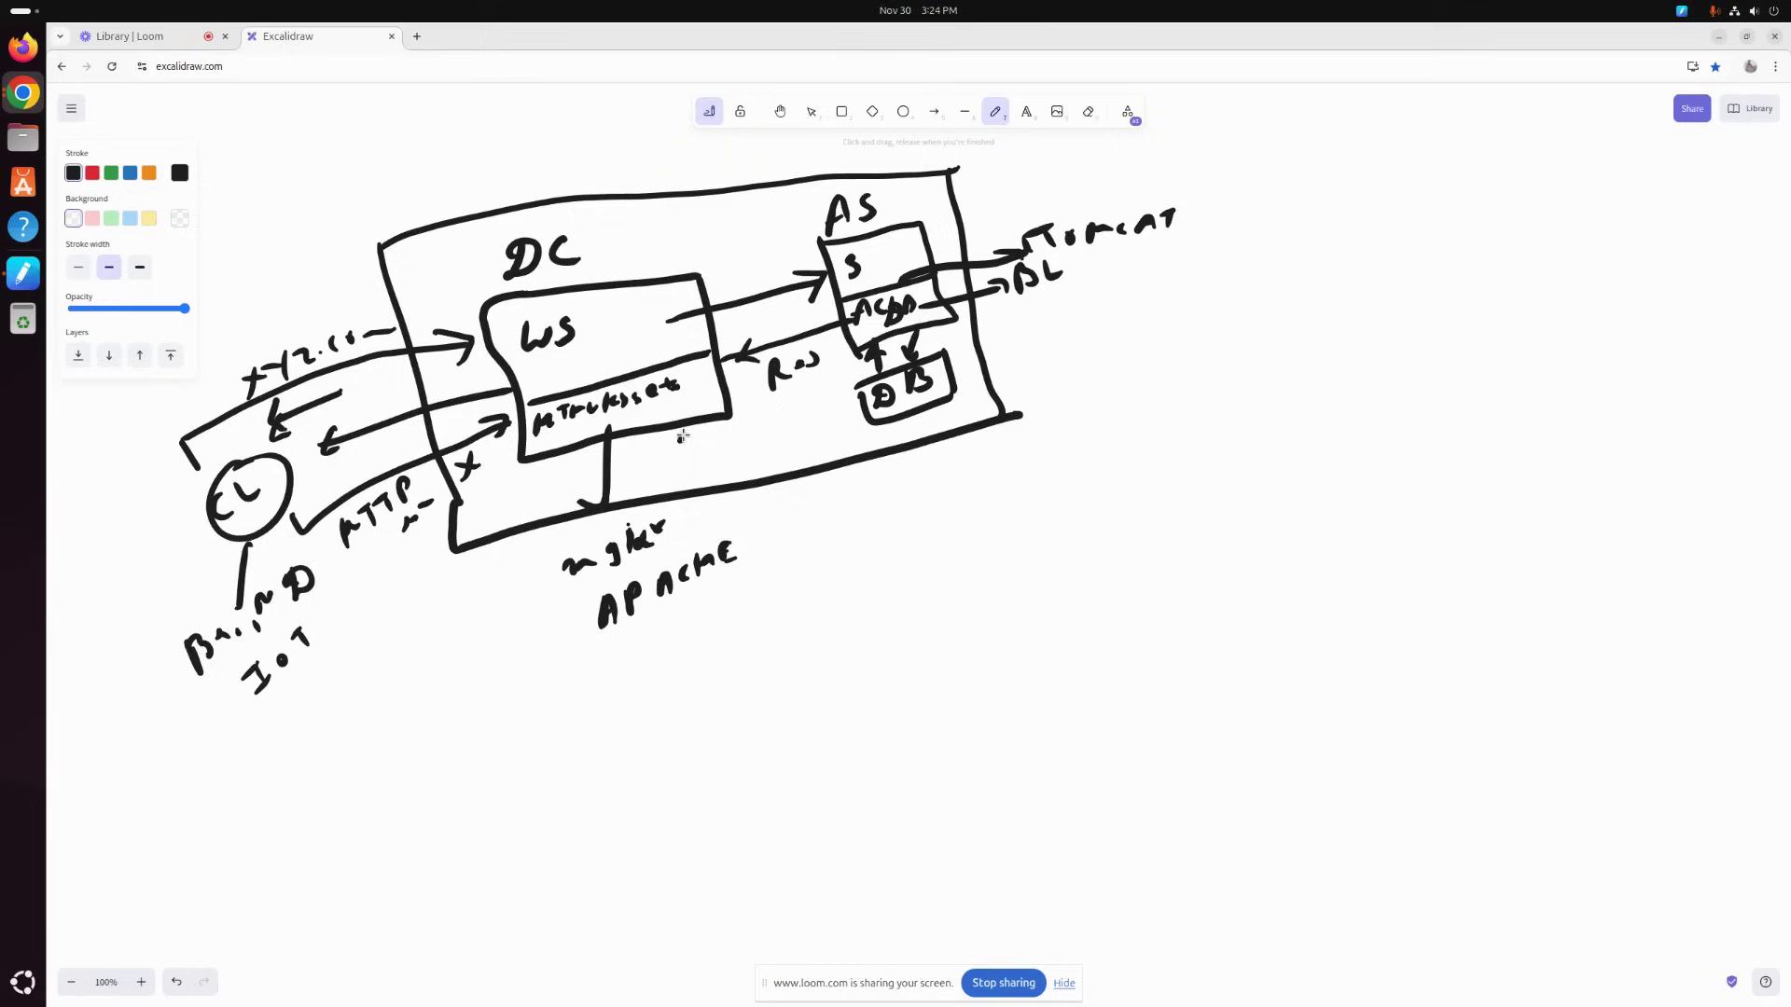
# Step: Add a second downward arrow from WS and write LB, CA and (Proxy) notes, bracketing them
pyautogui.moveTo(681, 436)
pyautogui.mouseDown()
pyautogui.moveTo(769, 496)
pyautogui.moveTo(788, 575)
pyautogui.moveTo(831, 562)
pyautogui.moveTo(814, 612)
pyautogui.mouseUp()
pyautogui.moveTo(824, 607)
pyautogui.mouseDown()
pyautogui.moveTo(844, 573)
pyautogui.moveTo(855, 602)
pyautogui.mouseUp()
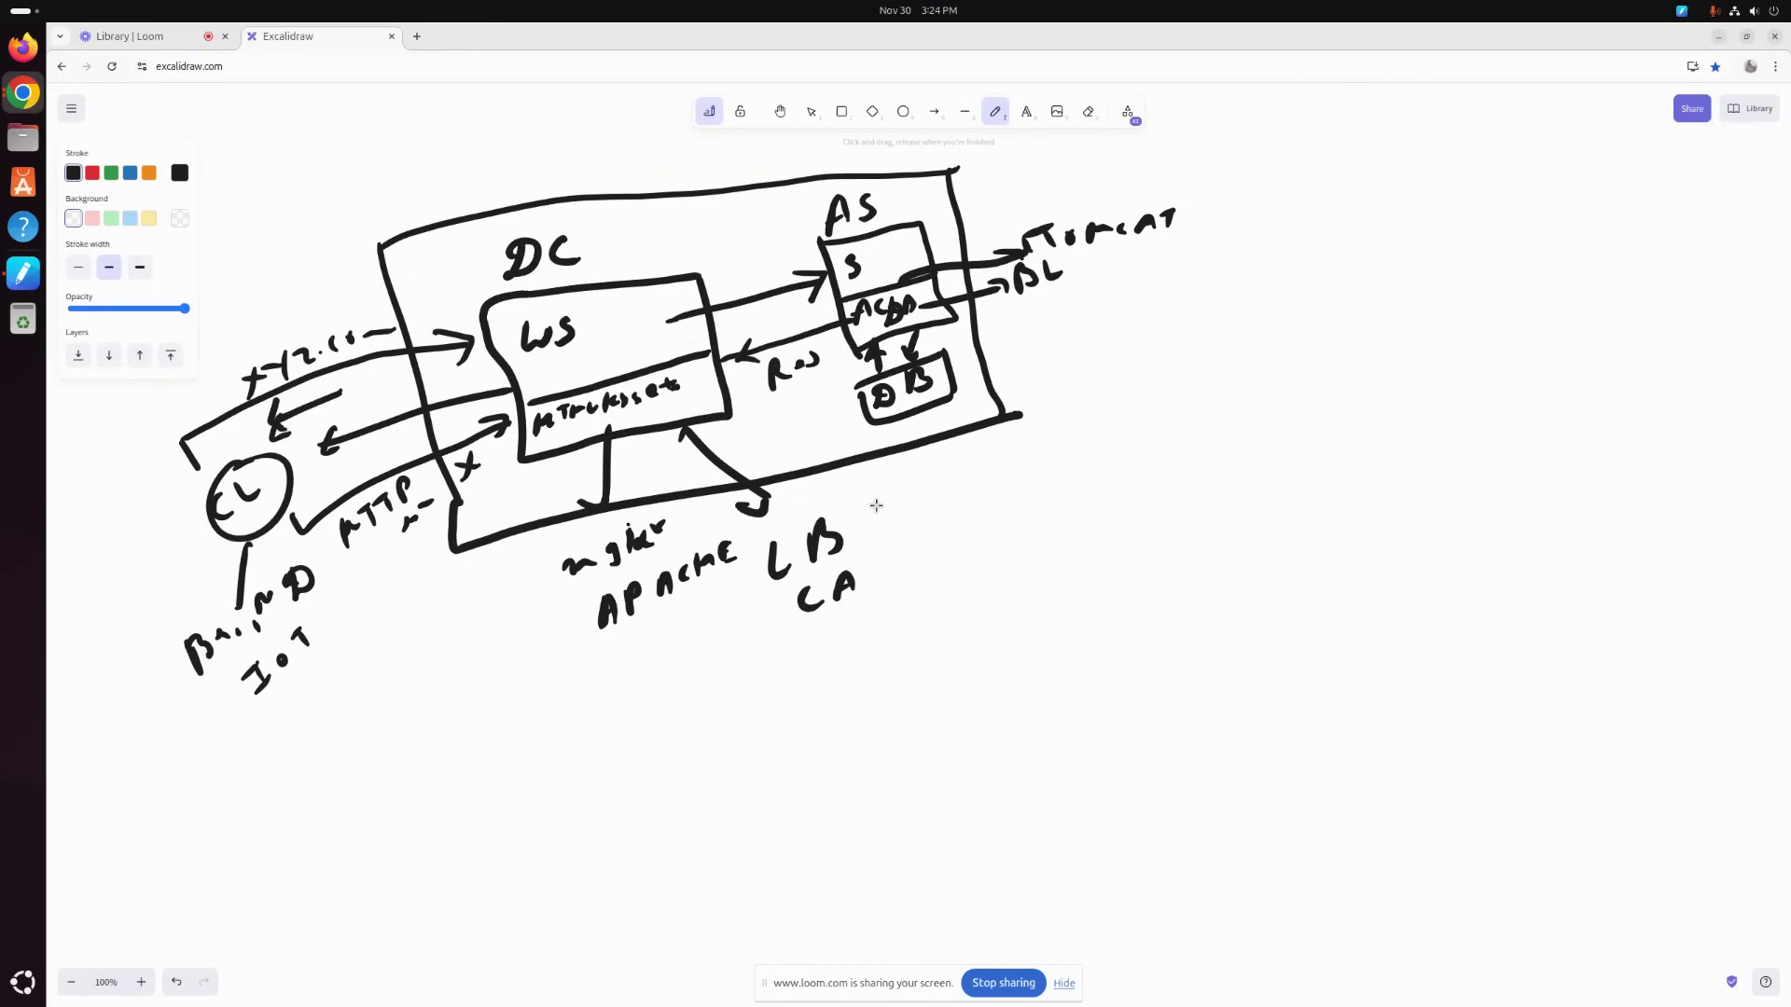
pyautogui.moveTo(876, 506)
pyautogui.mouseDown()
pyautogui.moveTo(875, 532)
pyautogui.moveTo(970, 499)
pyautogui.moveTo(976, 478)
pyautogui.moveTo(977, 511)
pyautogui.mouseUp()
pyautogui.moveTo(771, 549); pyautogui.dragTo(798, 610)
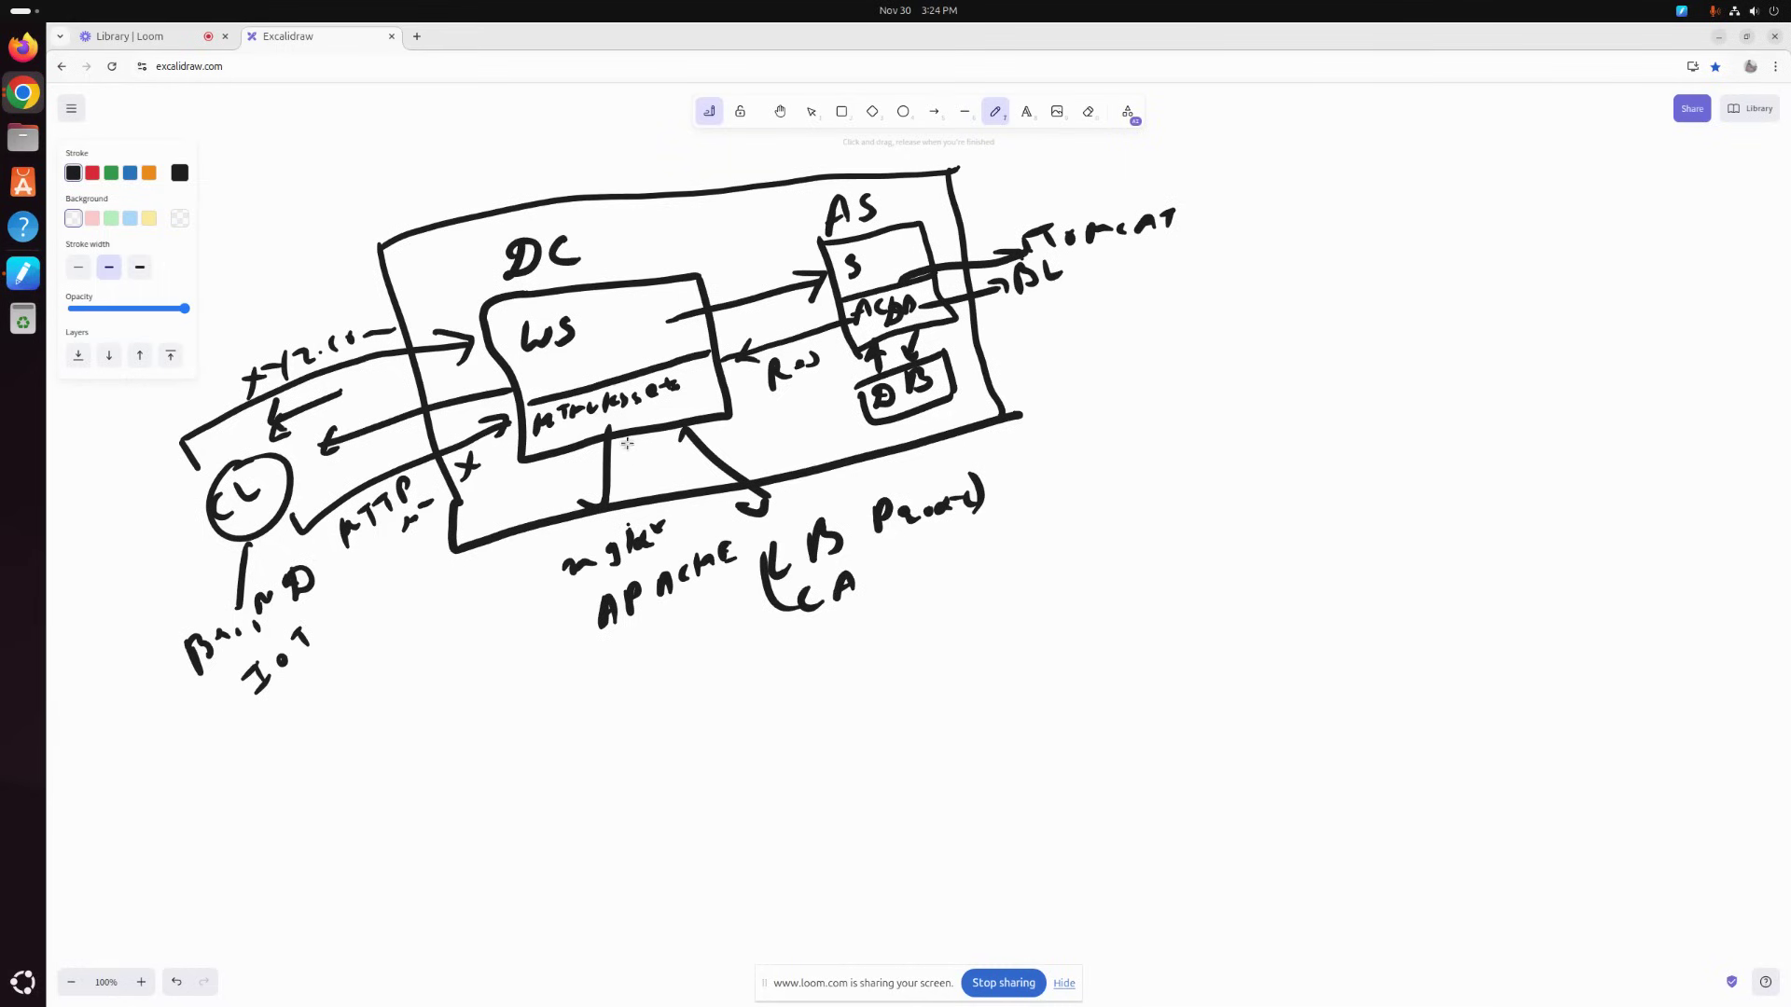
# Step: Open a new Chrome tab and load flipkart.com
pyautogui.click(417, 38)
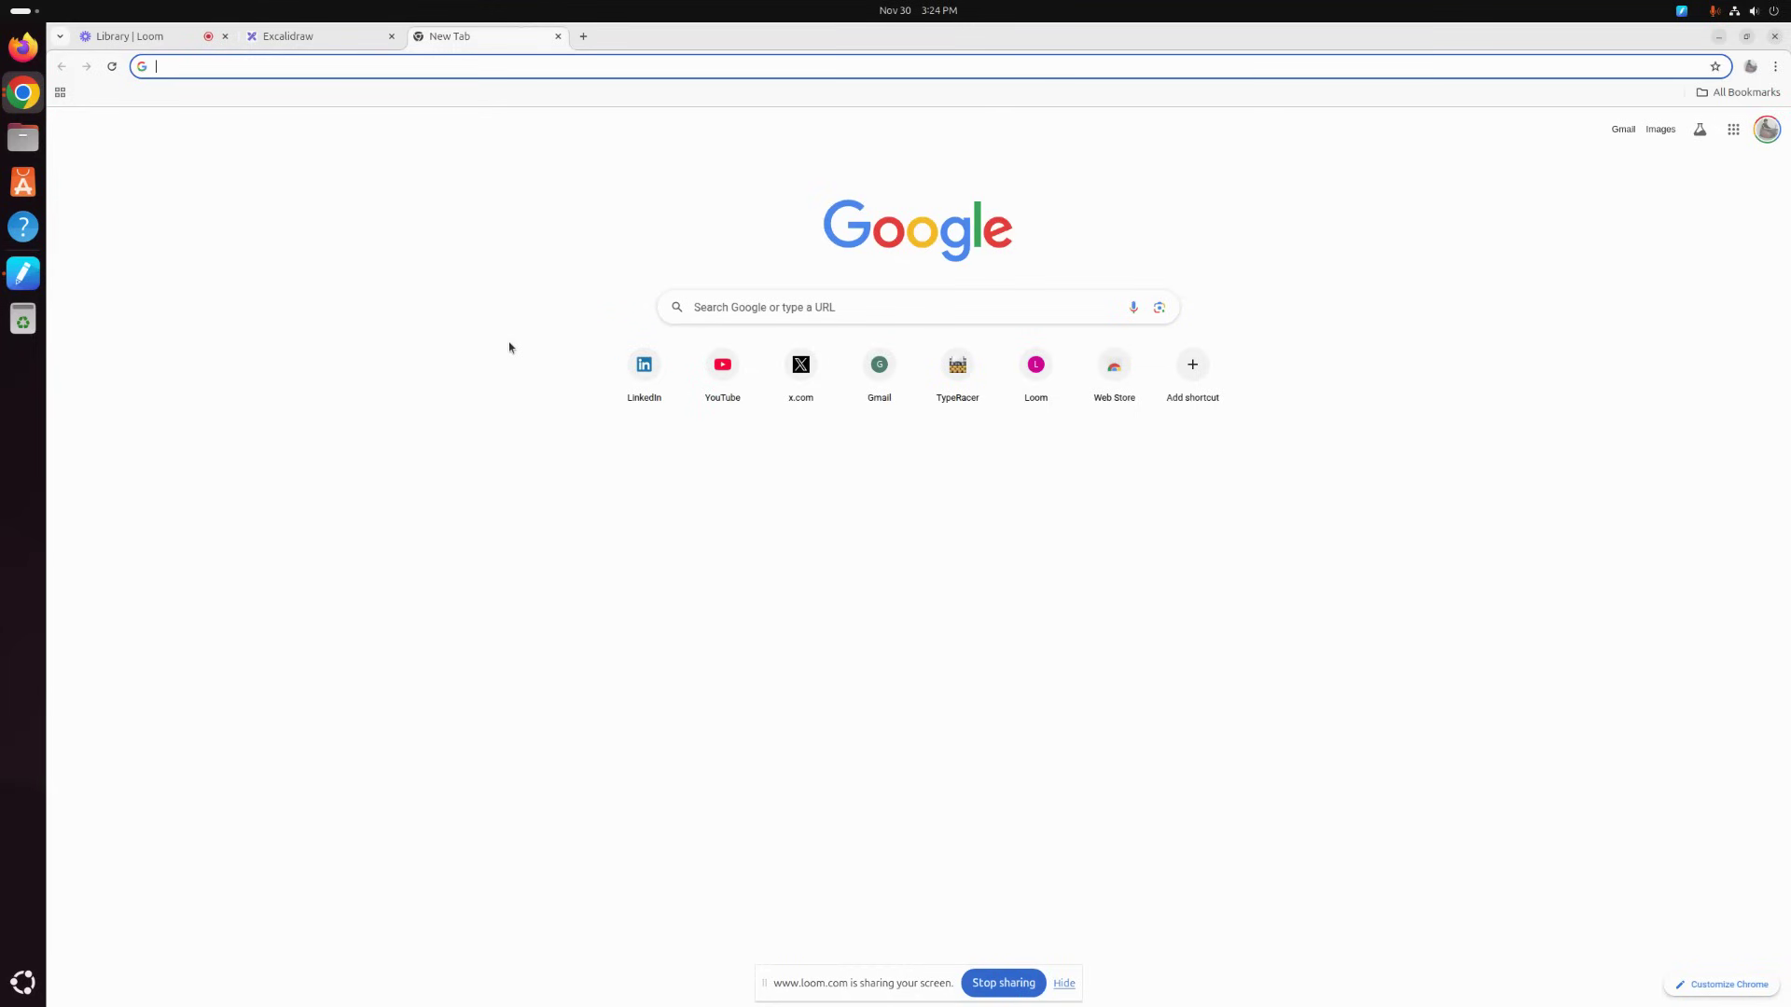
pyautogui.click(299, 42)
pyautogui.click(492, 37)
pyautogui.write('flipk')
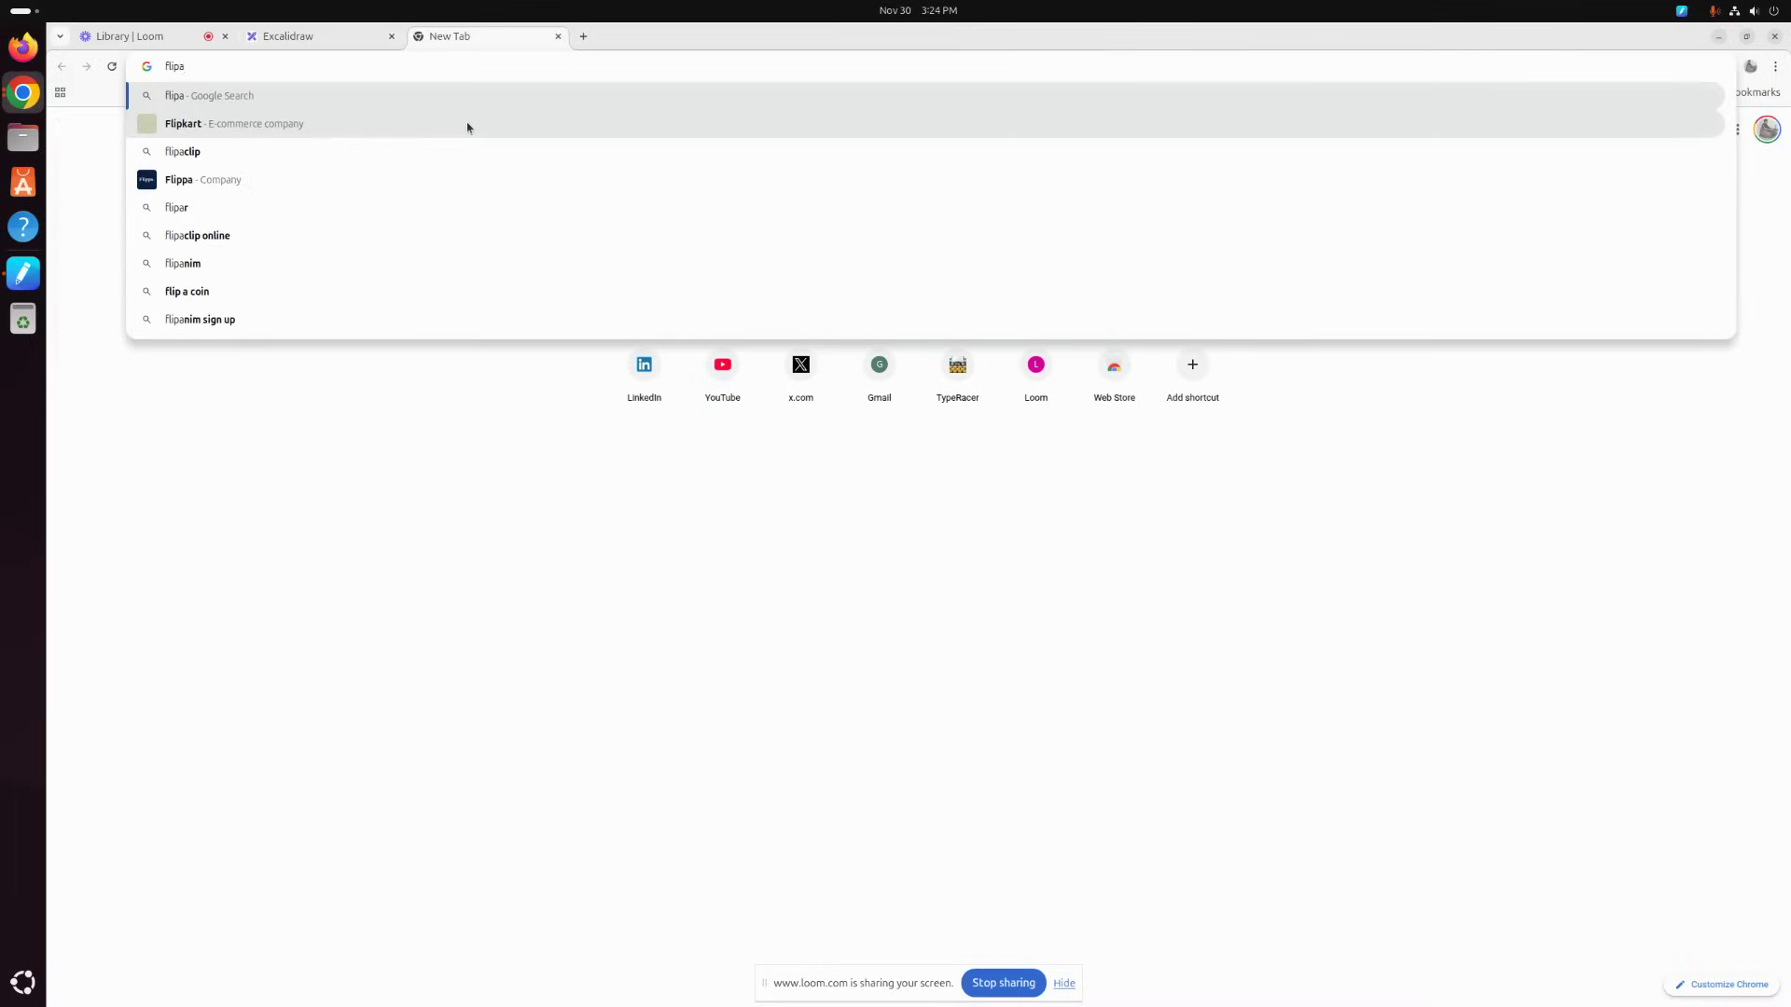
pyautogui.write('art.com')
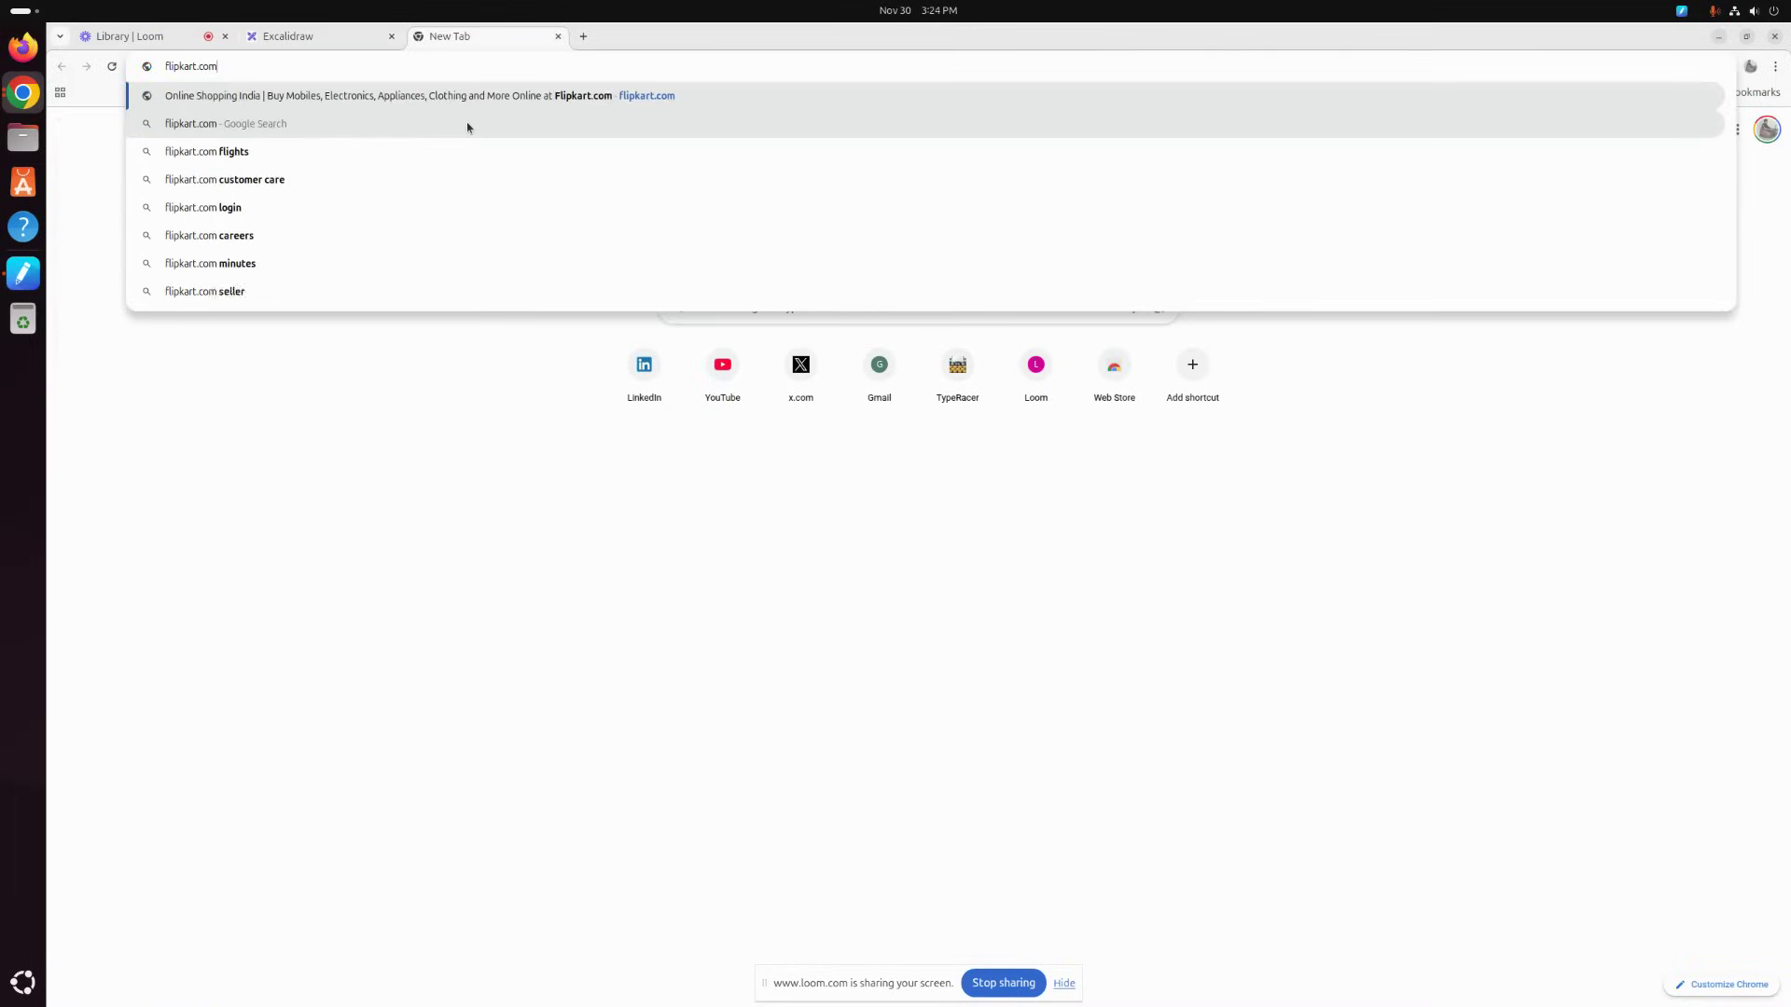
pyautogui.press('Return')
pyautogui.rightClick(229, 264)
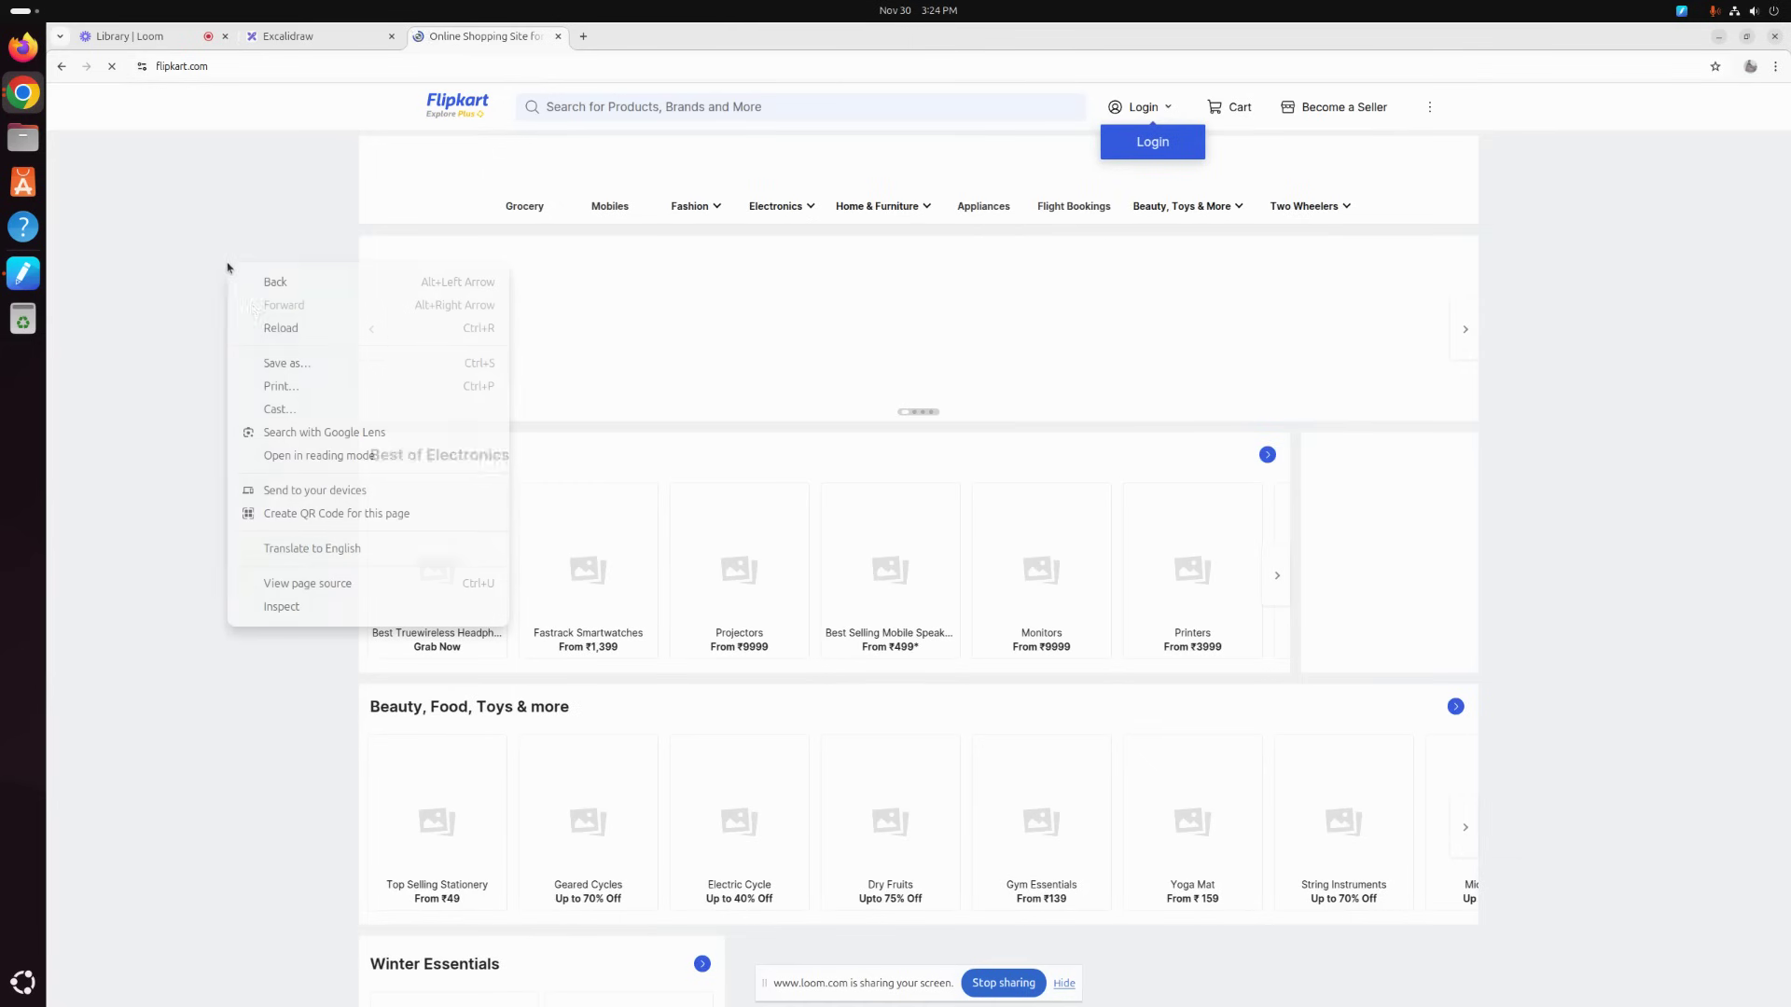
pyautogui.click(299, 607)
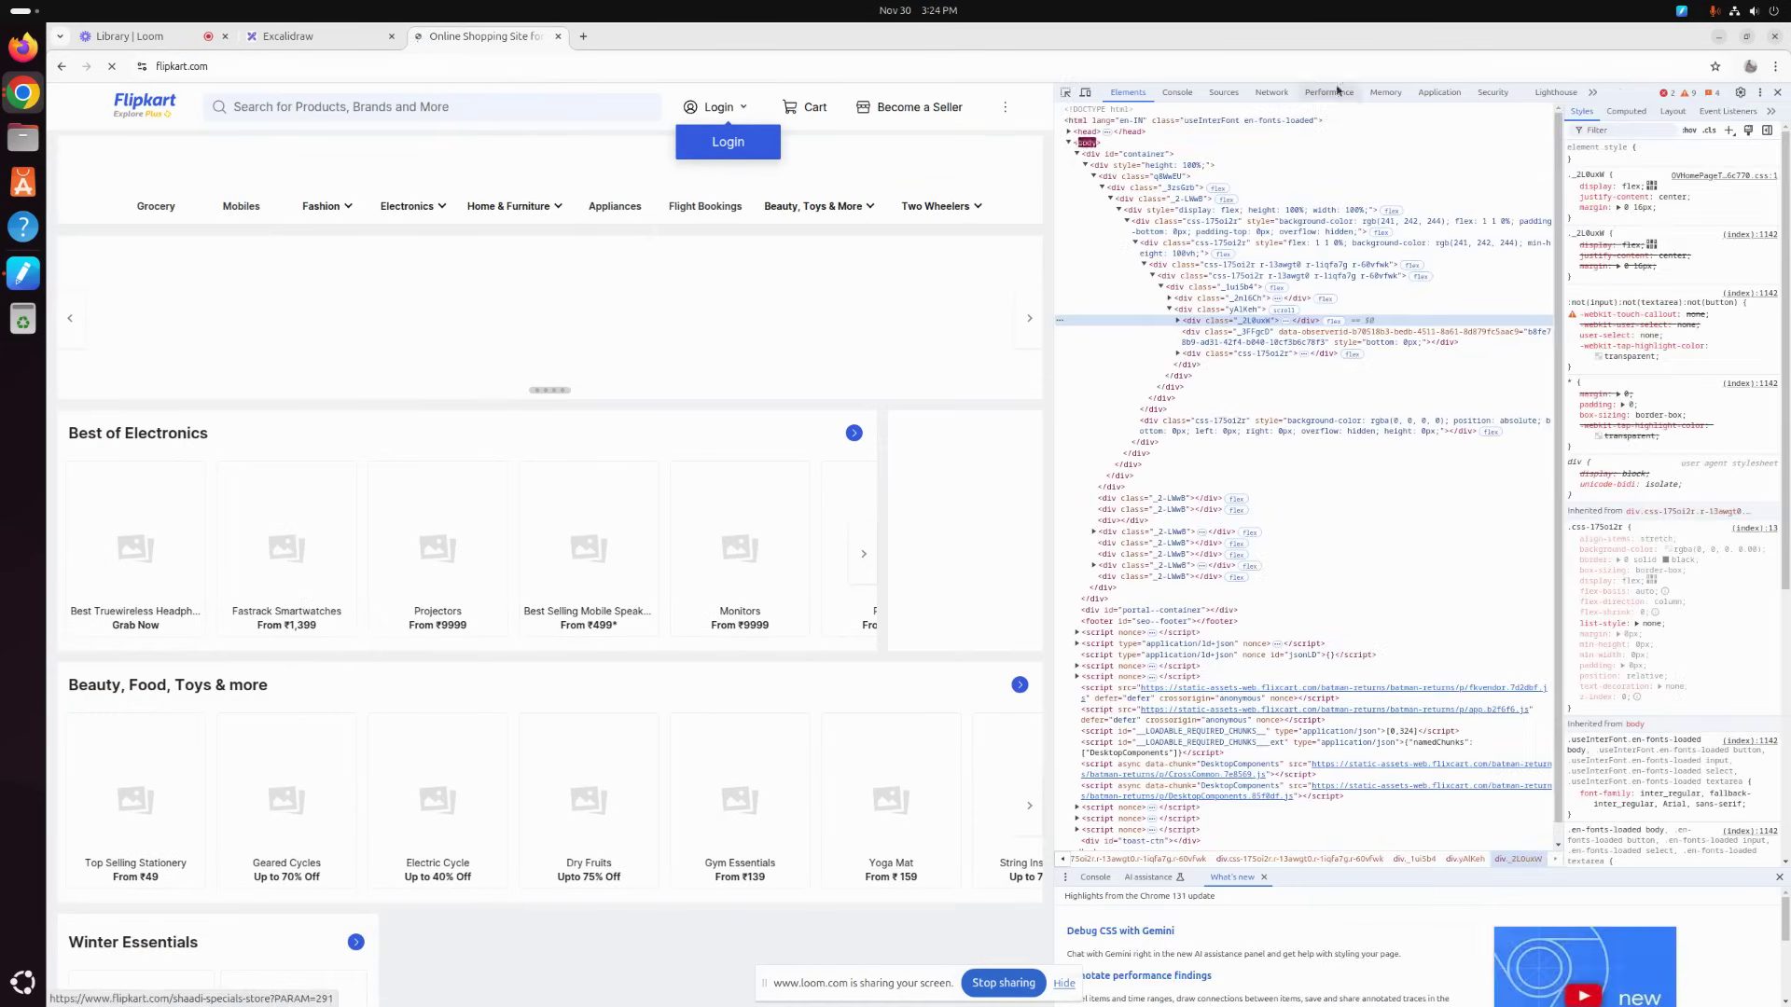
pyautogui.click(1269, 93)
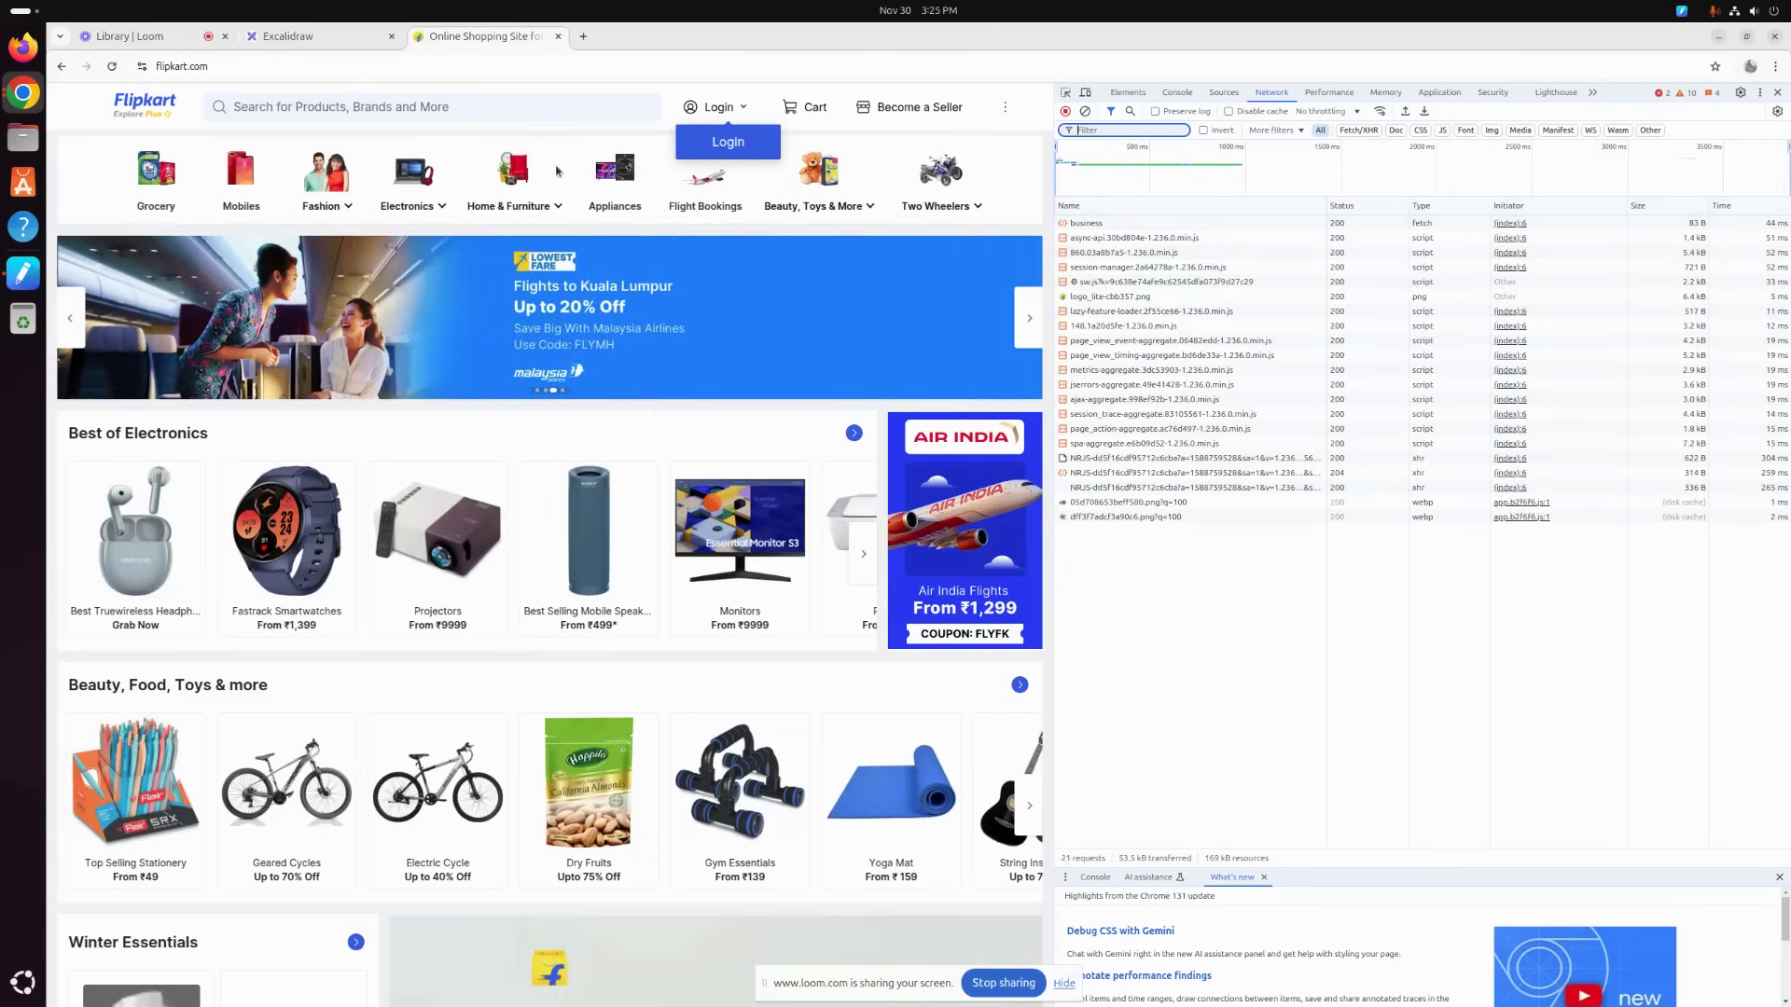
pyautogui.click(1085, 111)
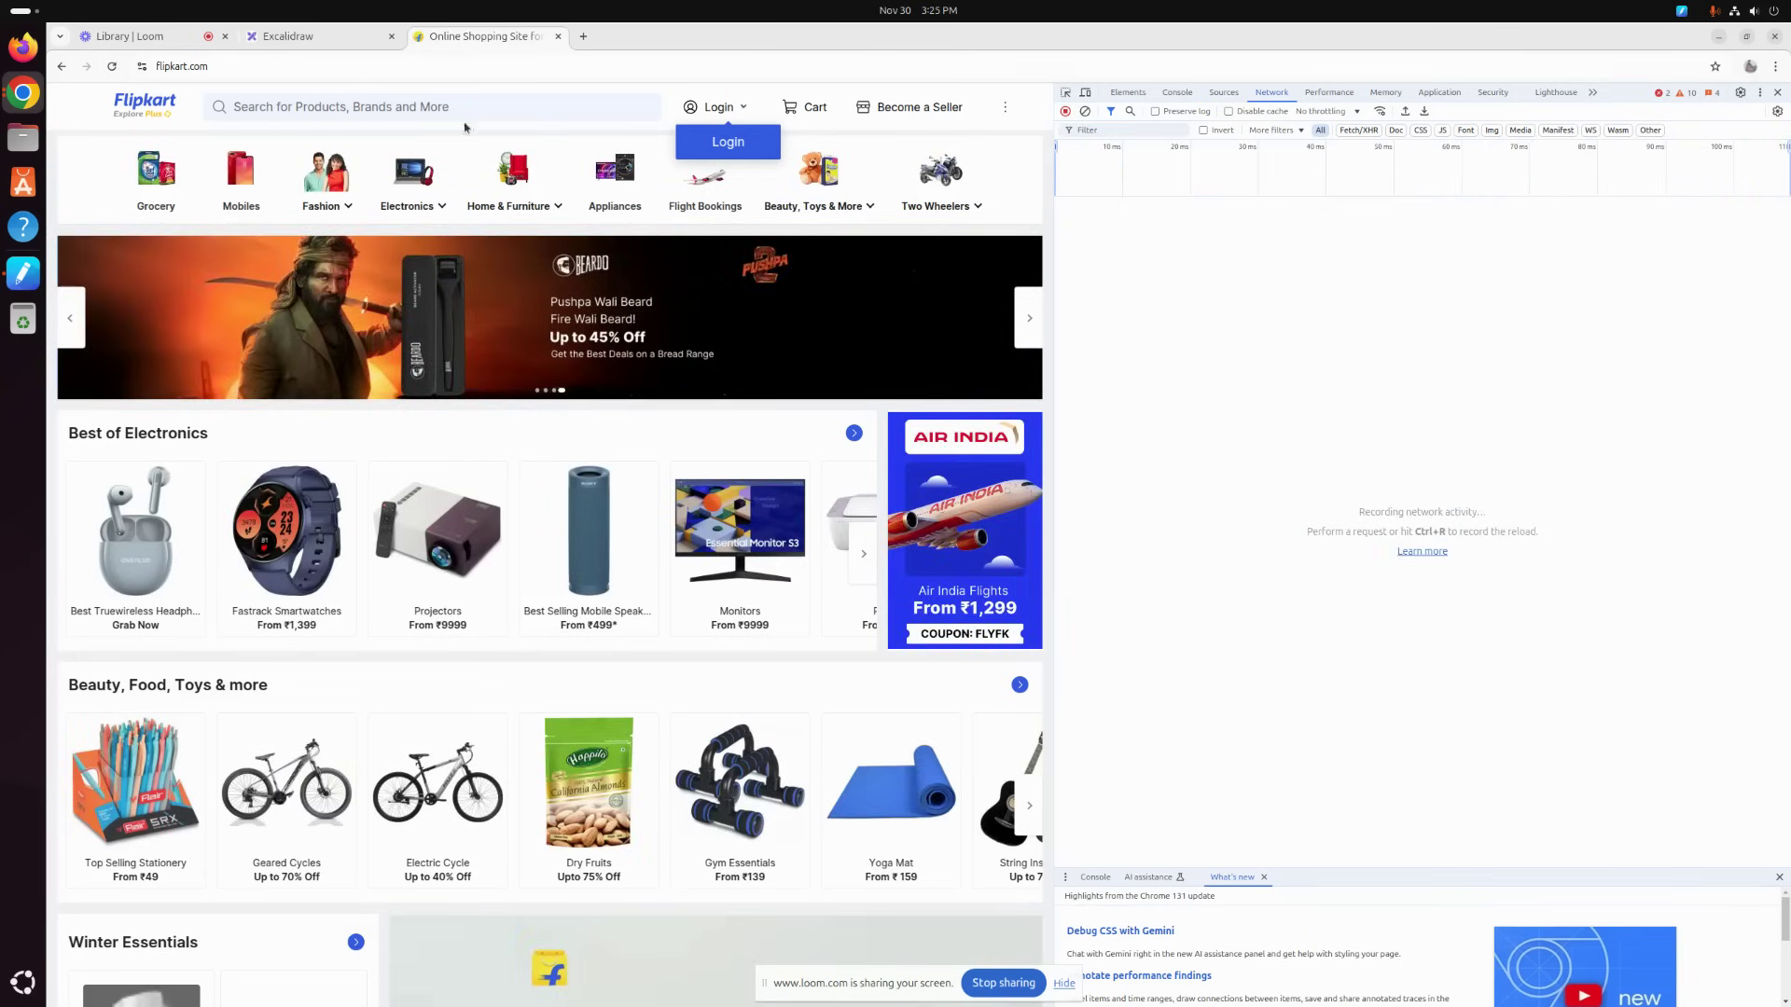
pyautogui.click(109, 62)
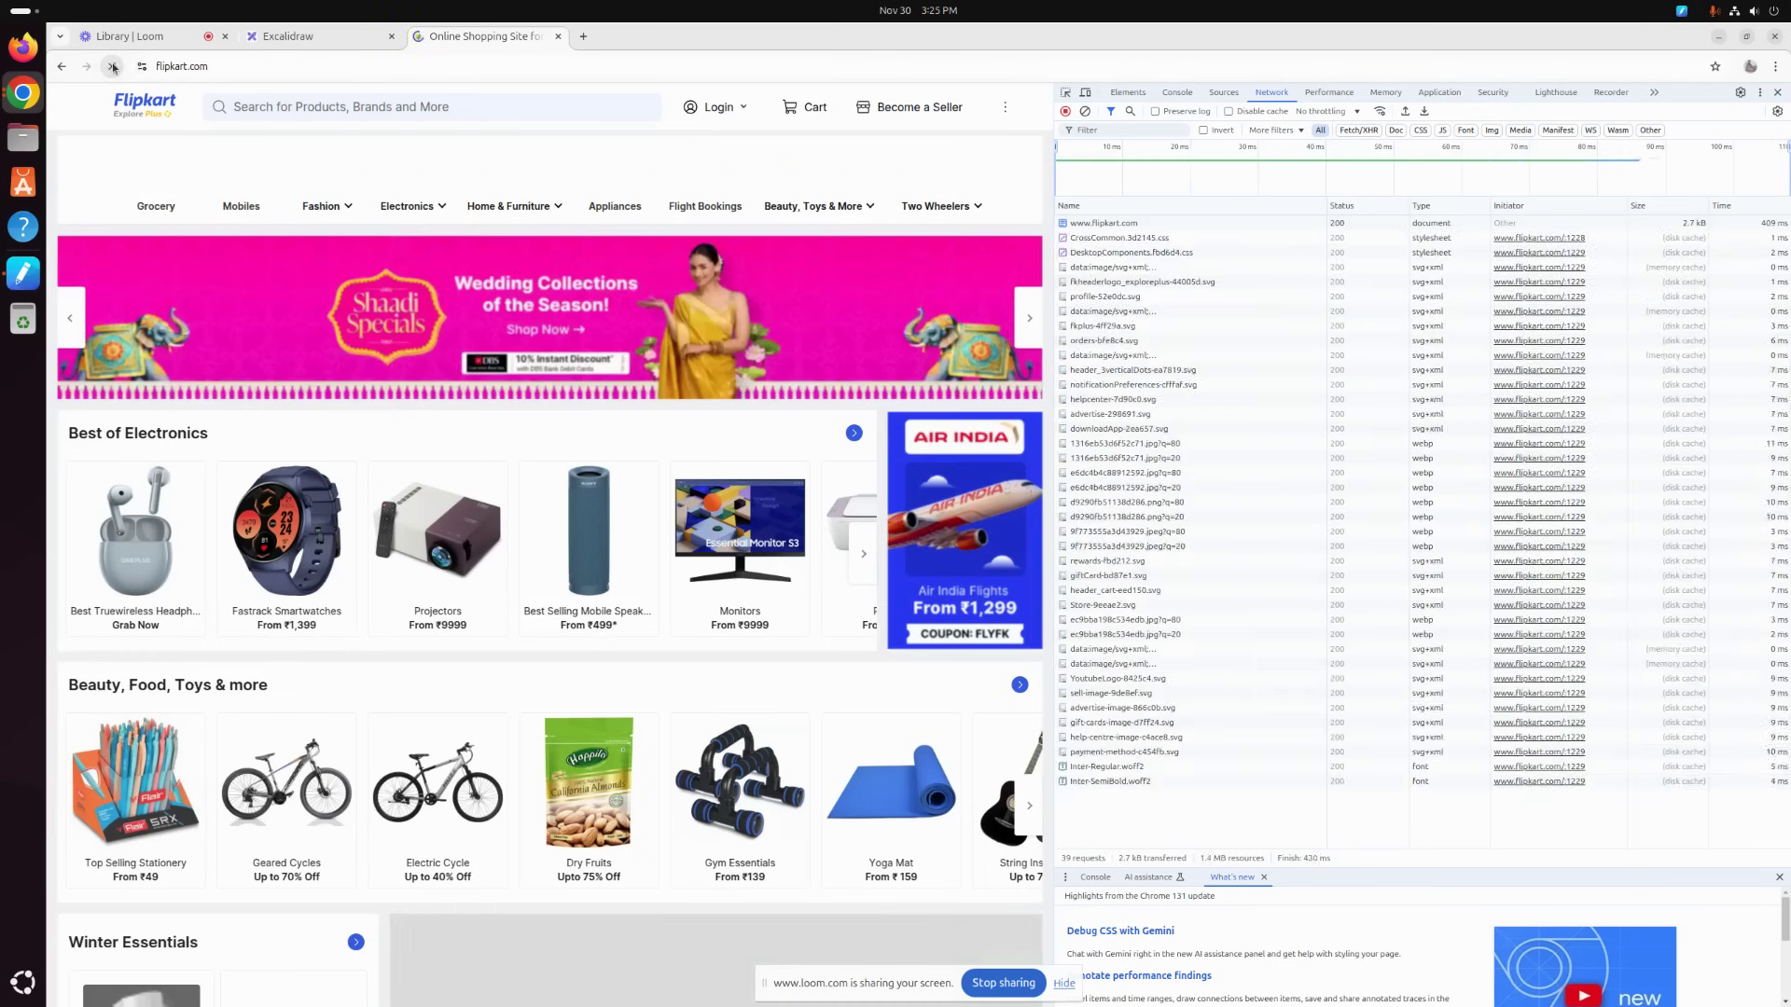
pyautogui.scroll(10, 1260, 403)
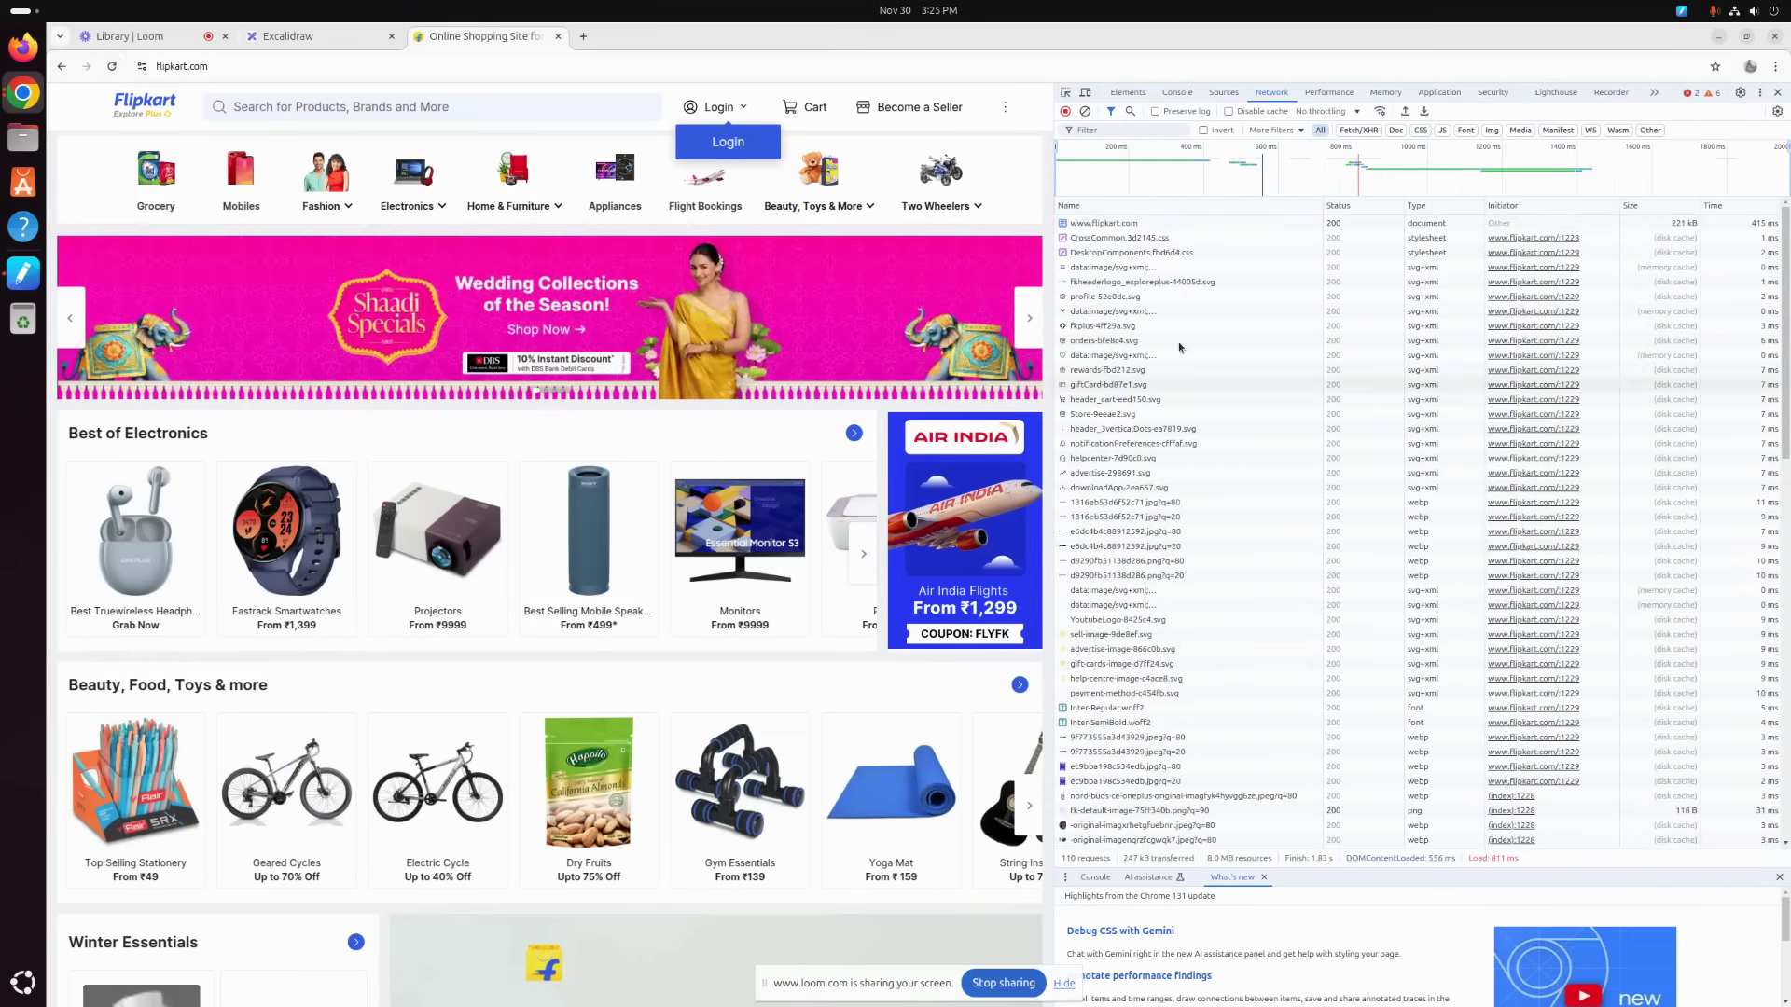
pyautogui.click(1097, 226)
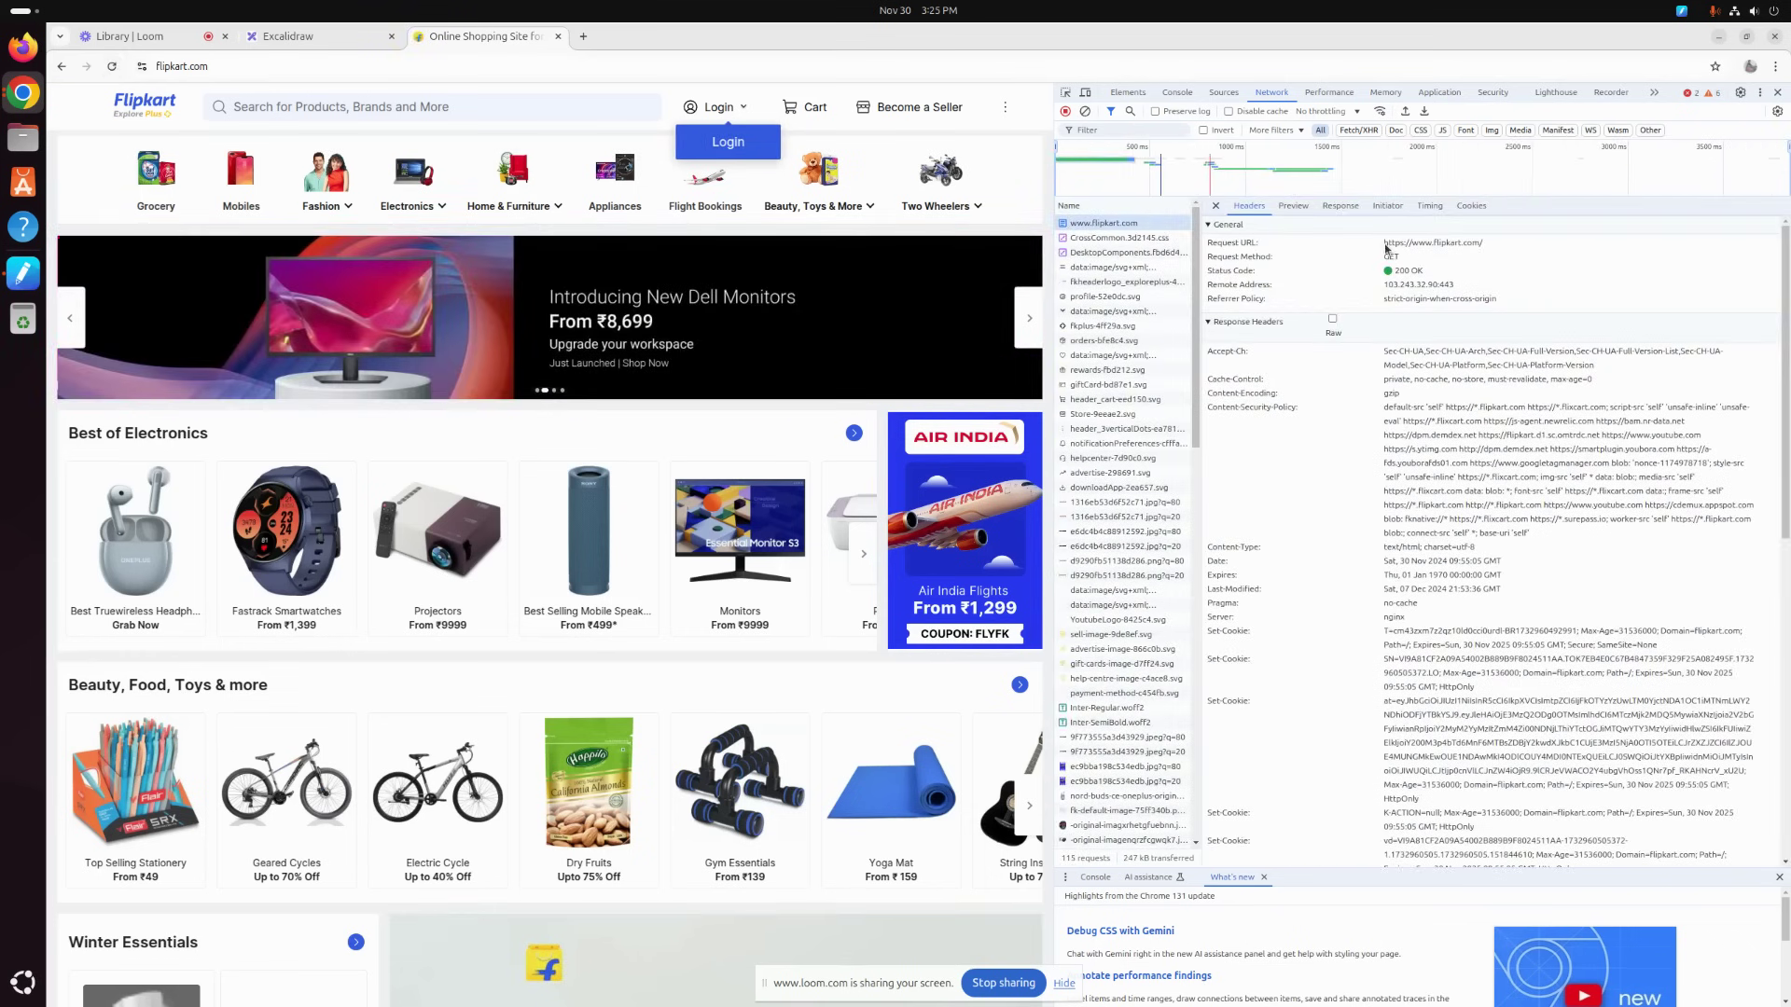
pyautogui.moveTo(1385, 247); pyautogui.dragTo(1479, 244)
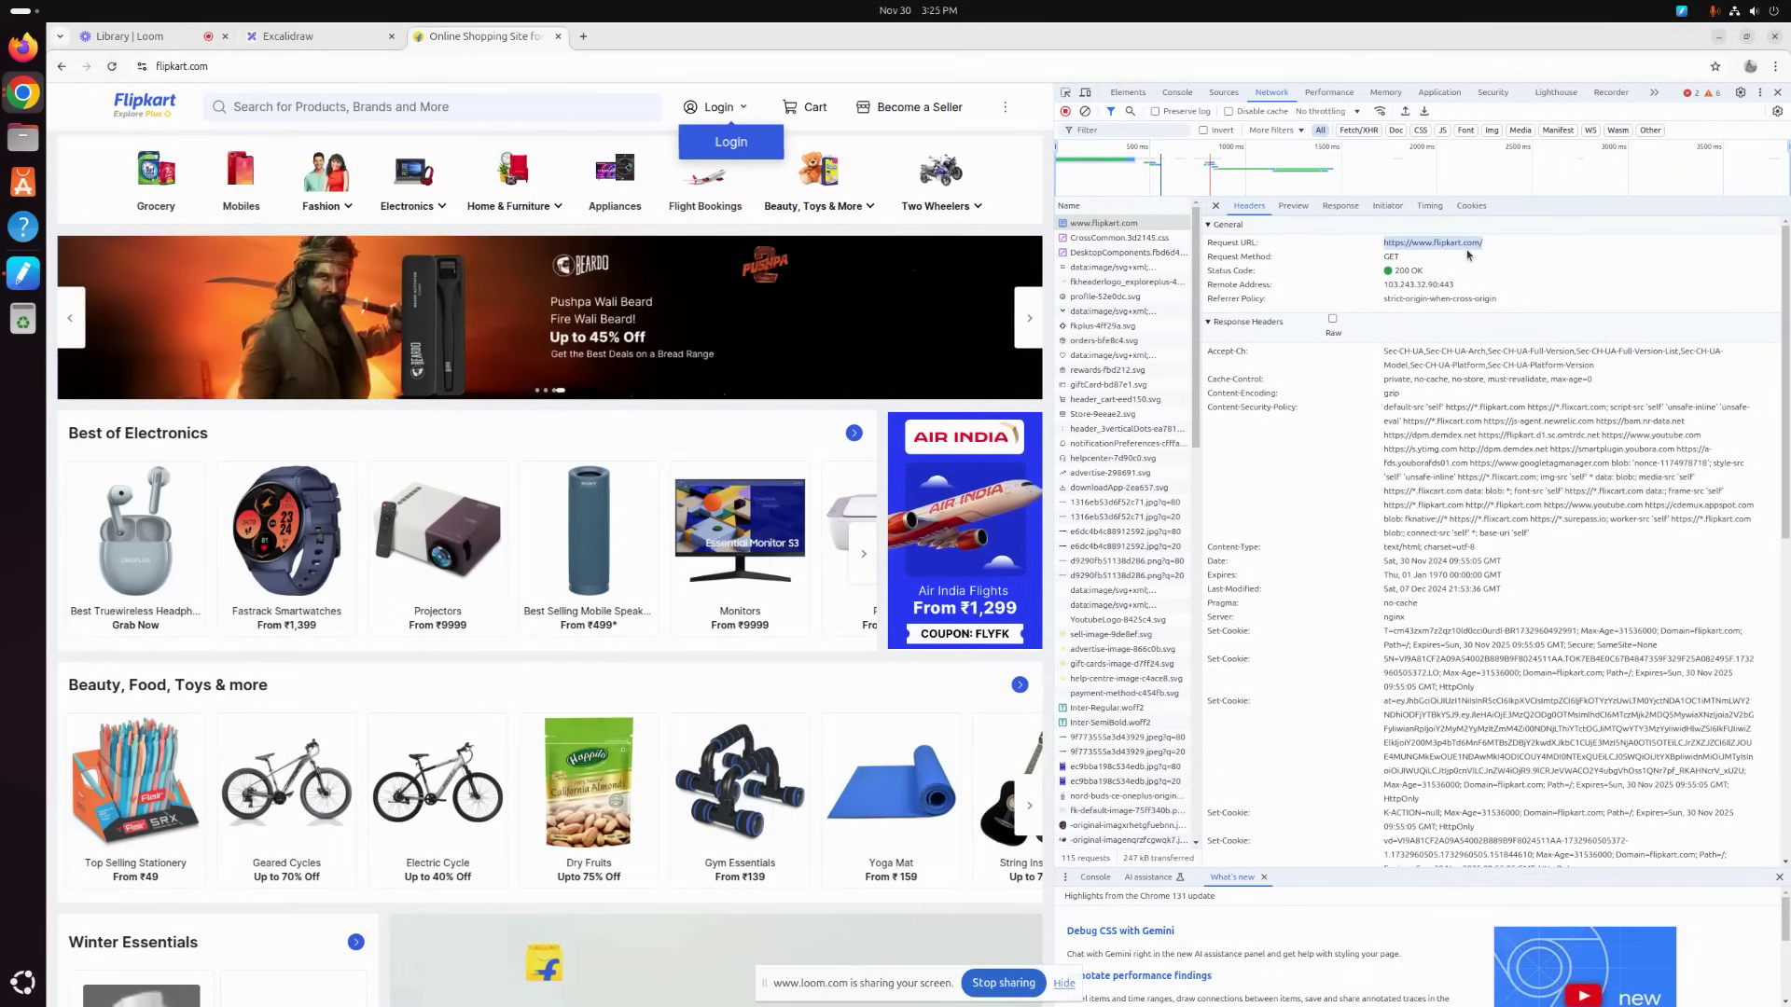
pyautogui.click(1341, 205)
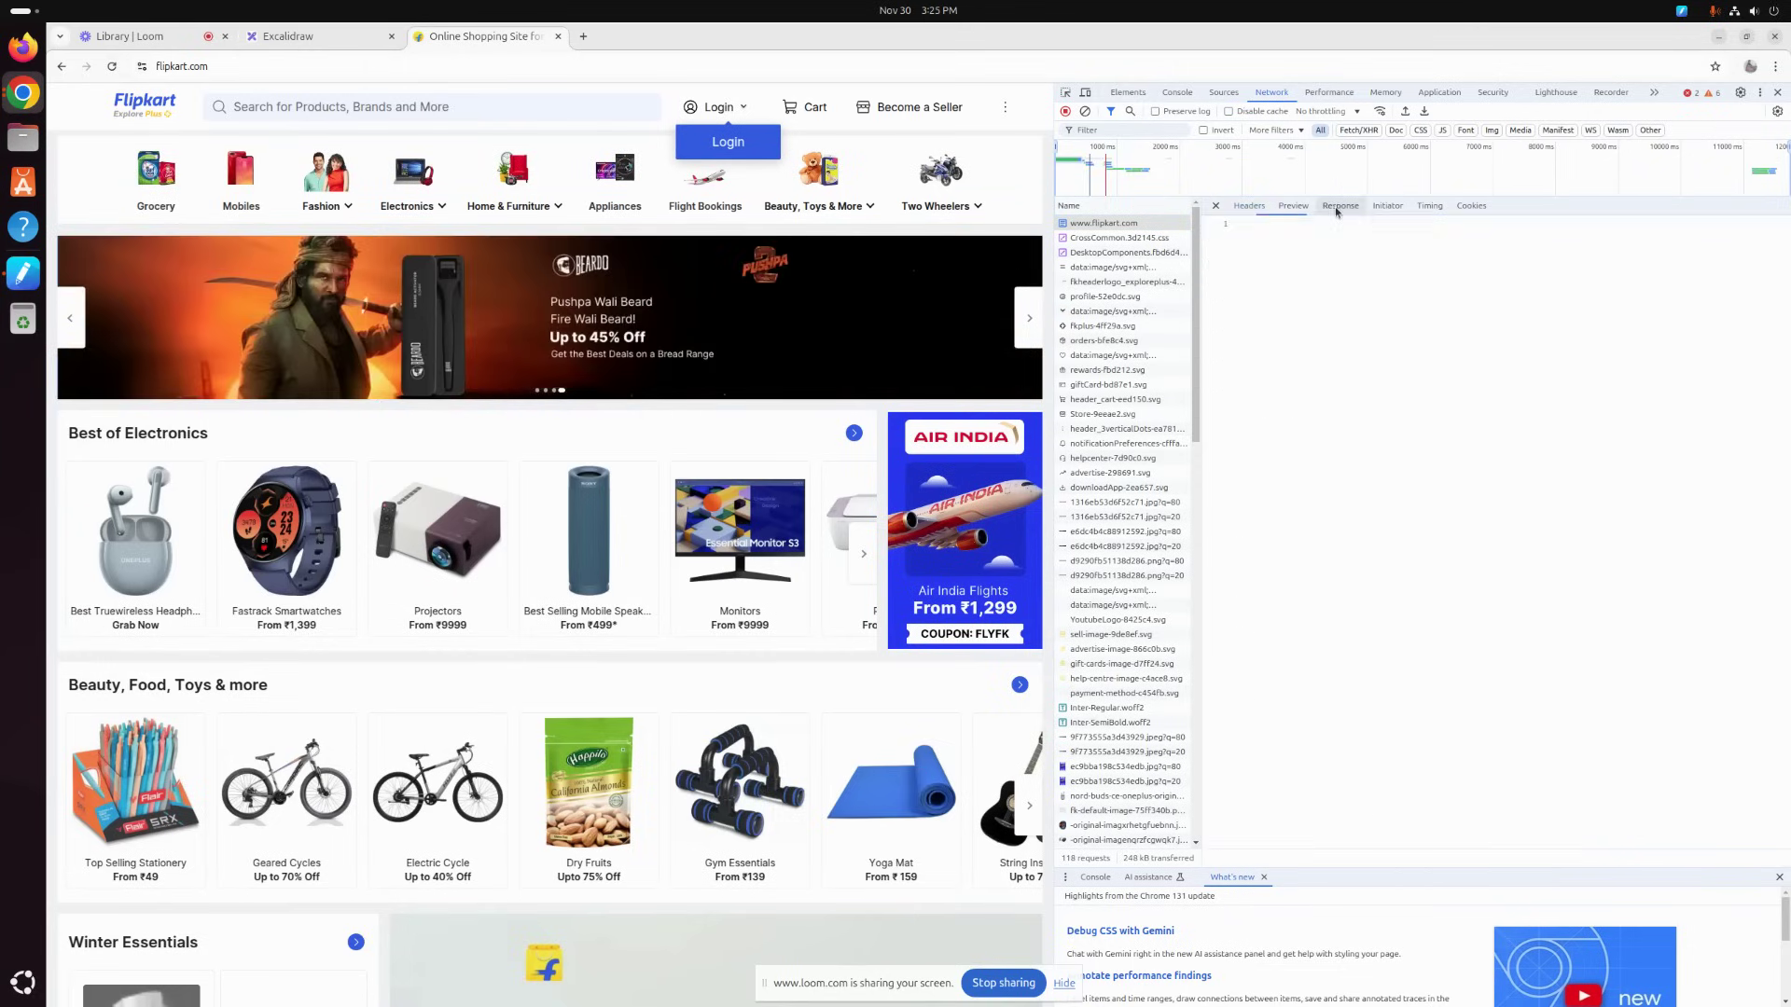
pyautogui.scroll(10, 1338, 268)
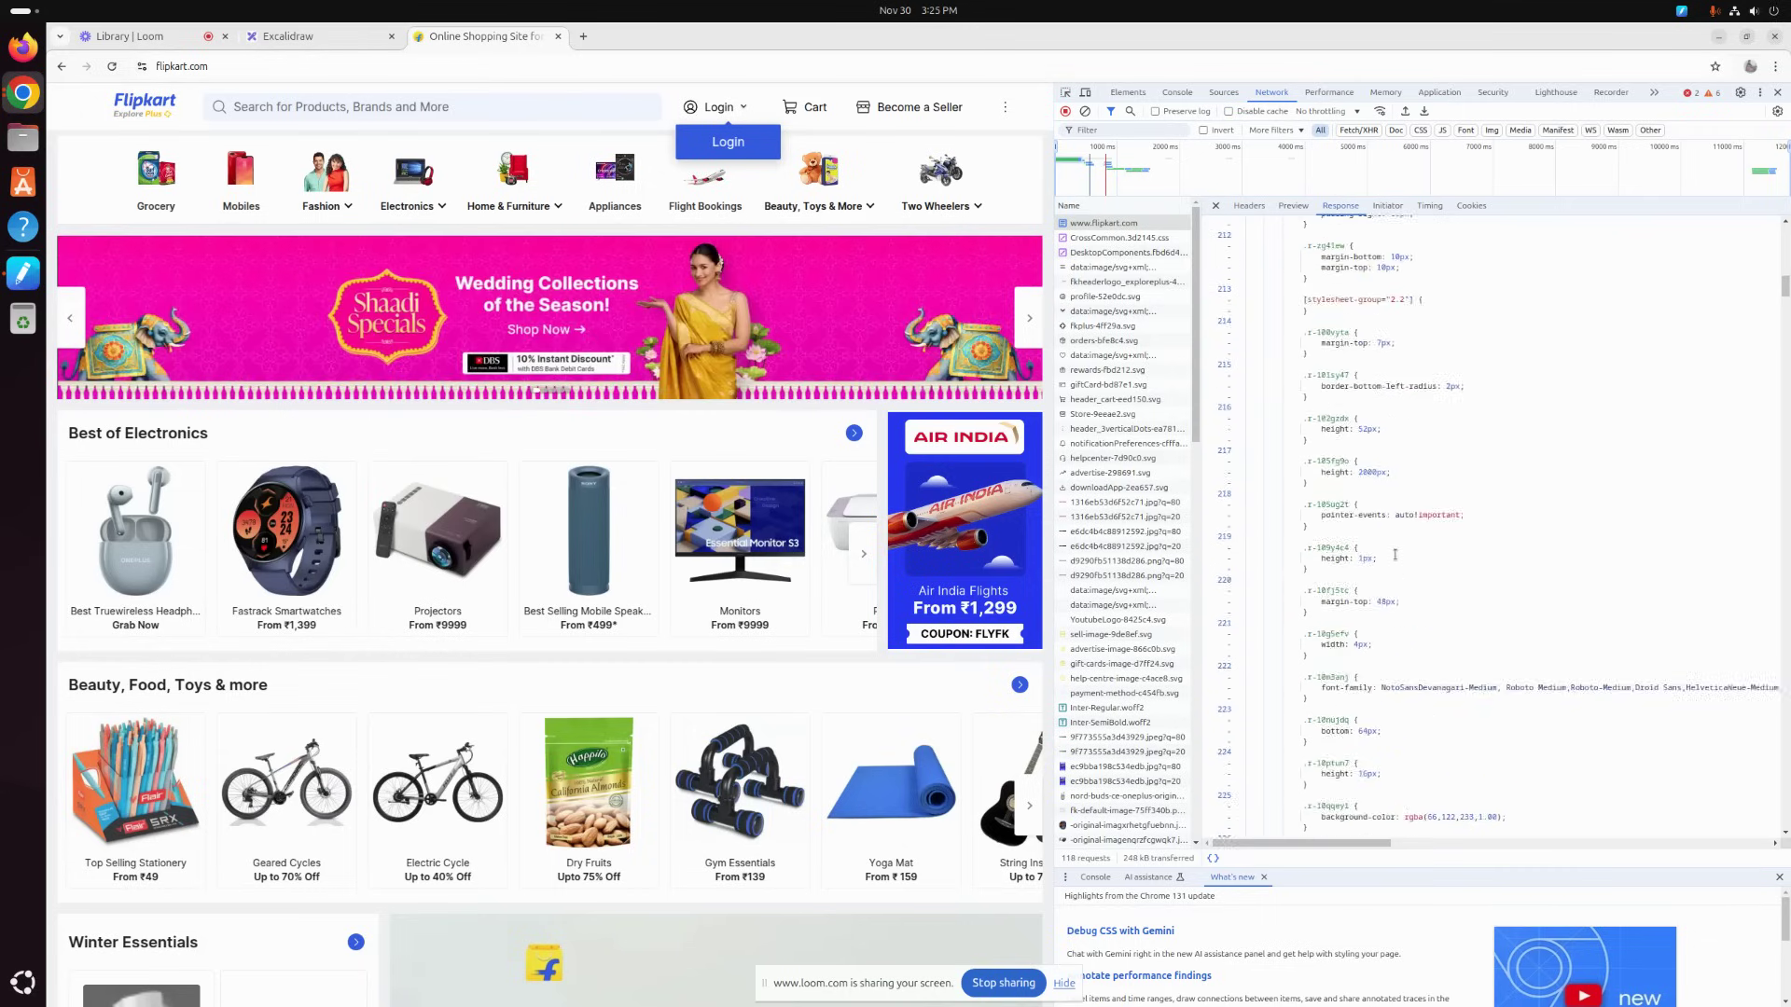
pyautogui.scroll(-20, 1306, 280)
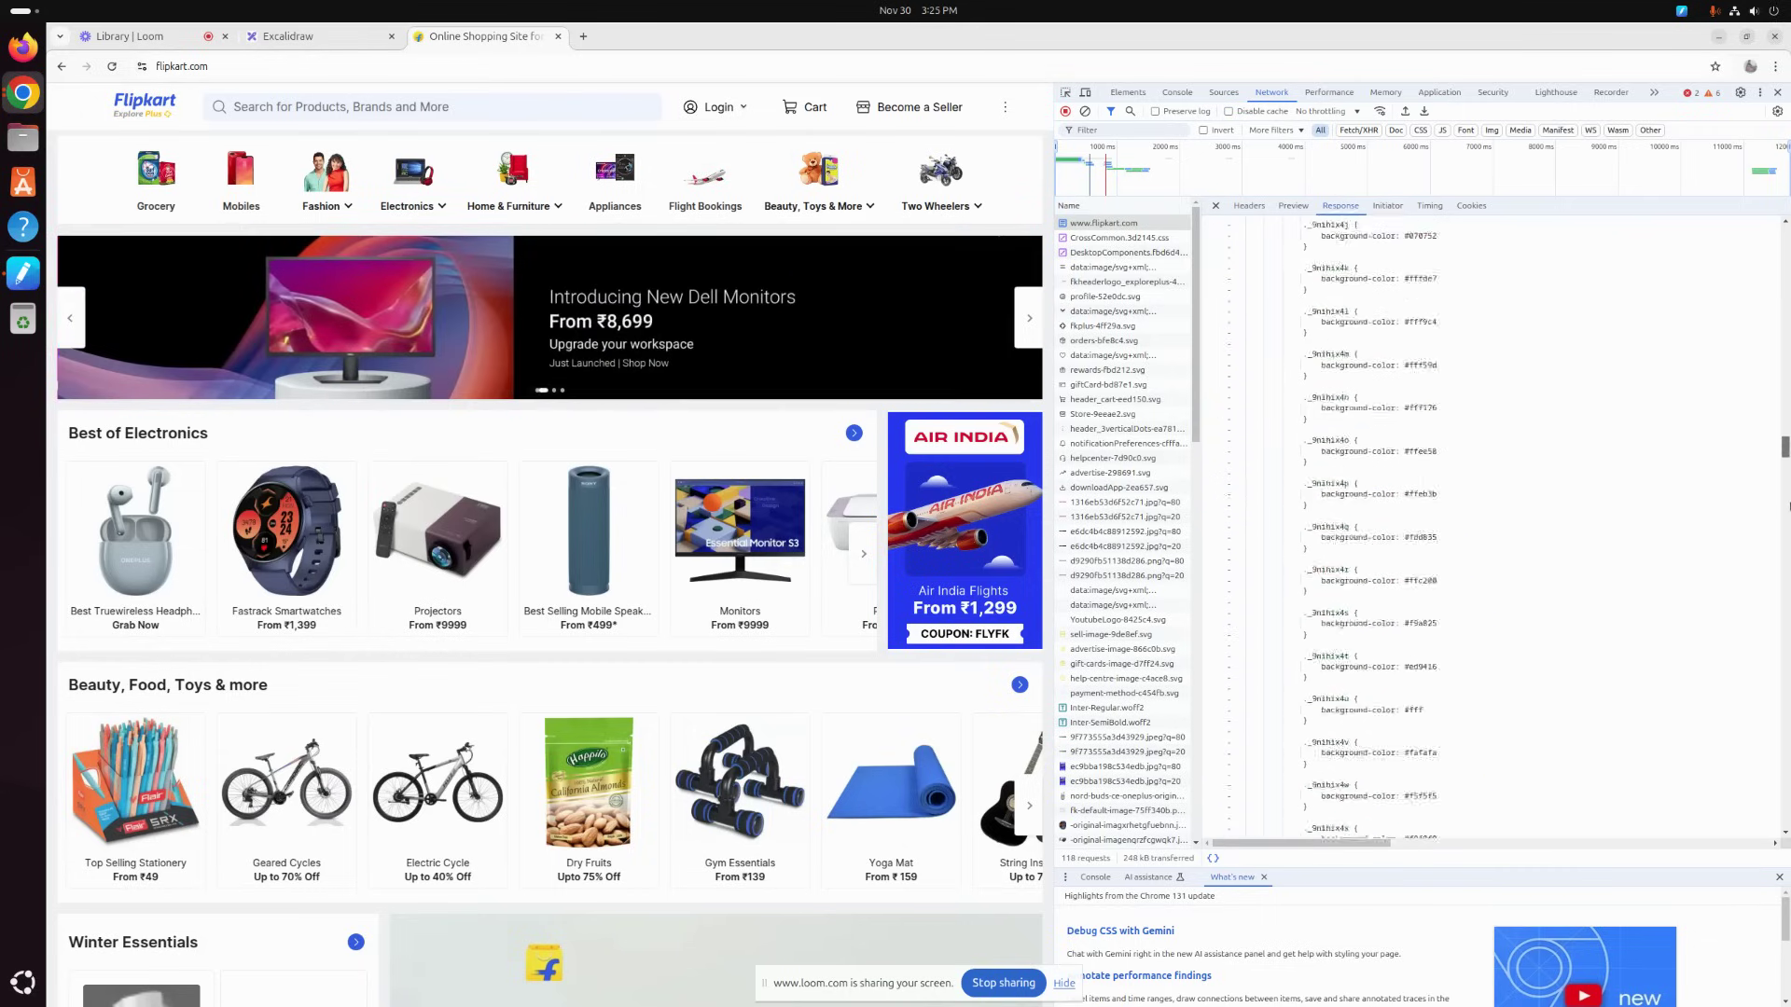
pyautogui.click(1249, 206)
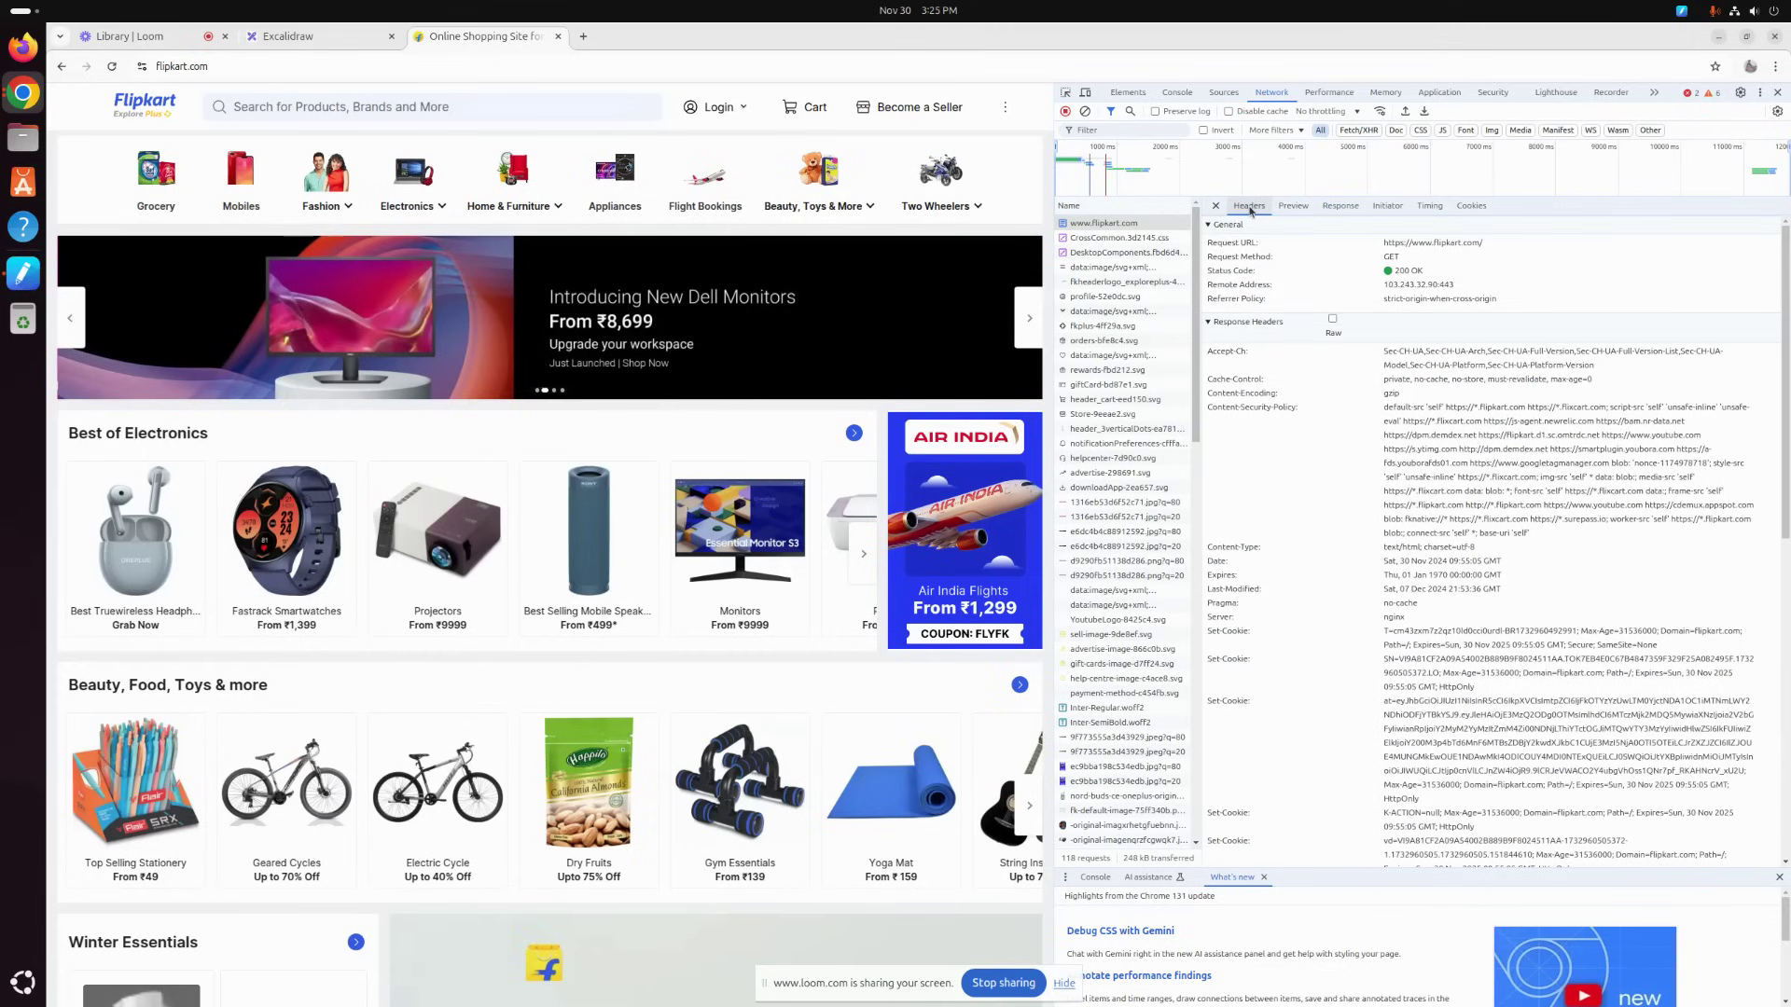
pyautogui.click(1208, 322)
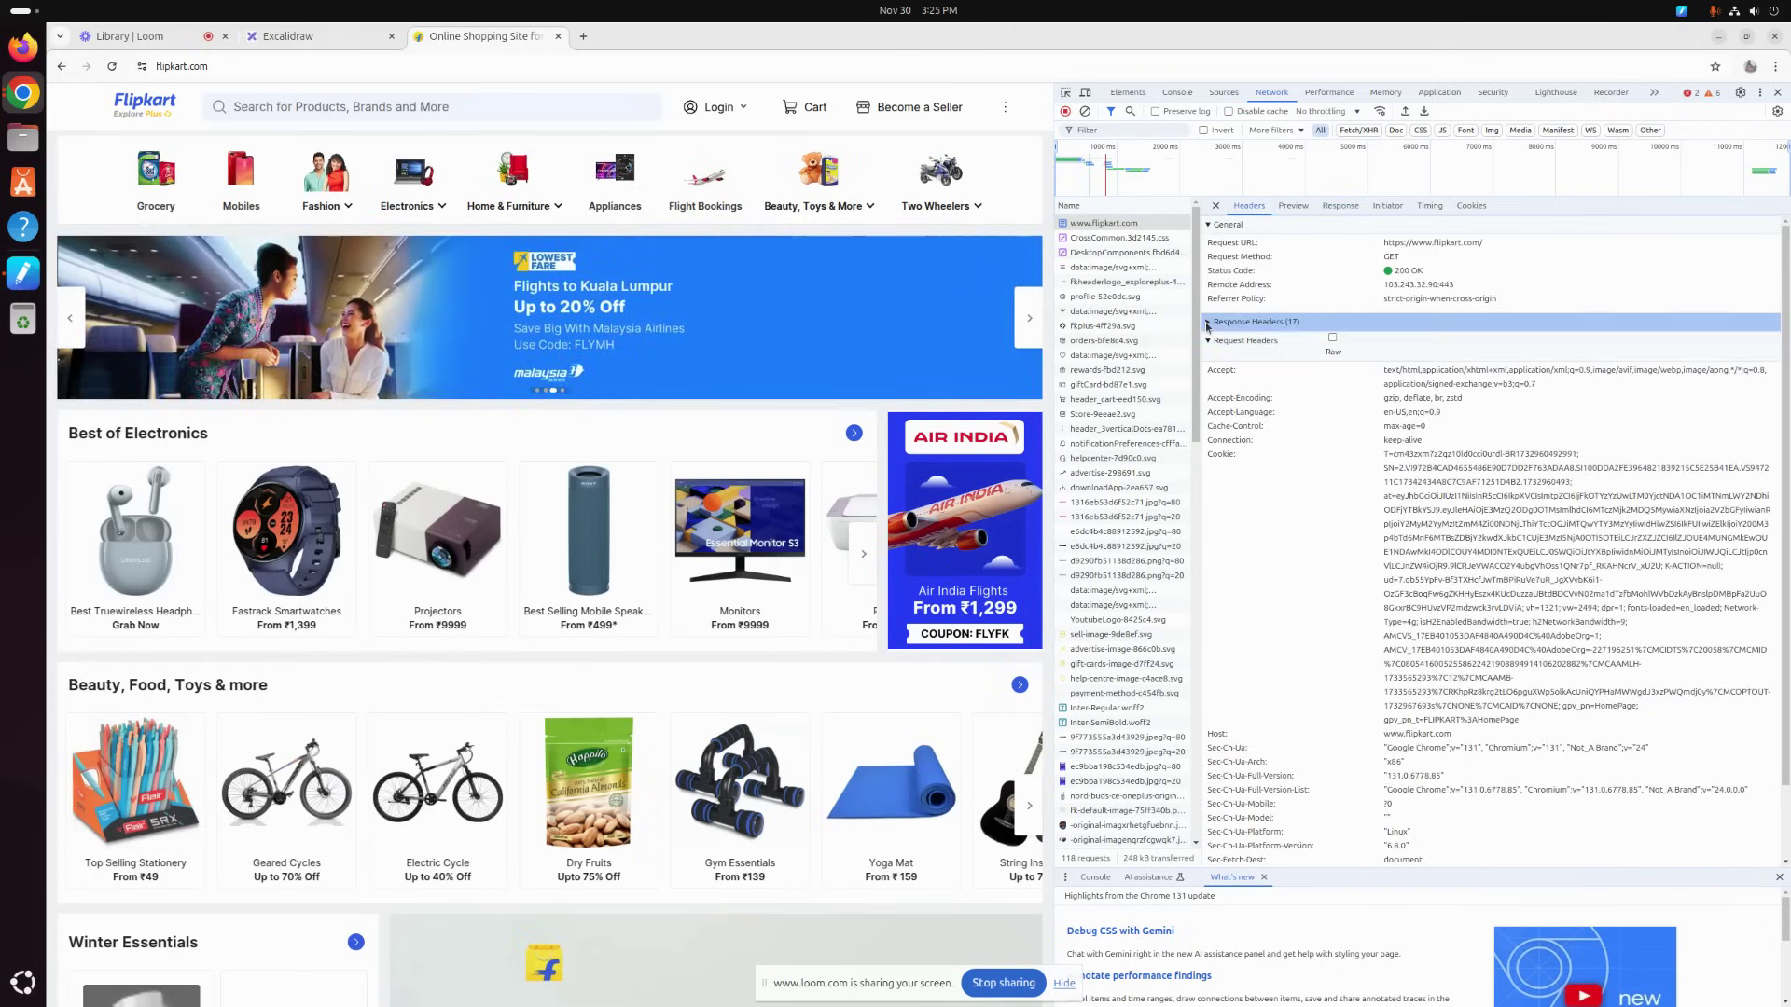
pyautogui.click(1208, 323)
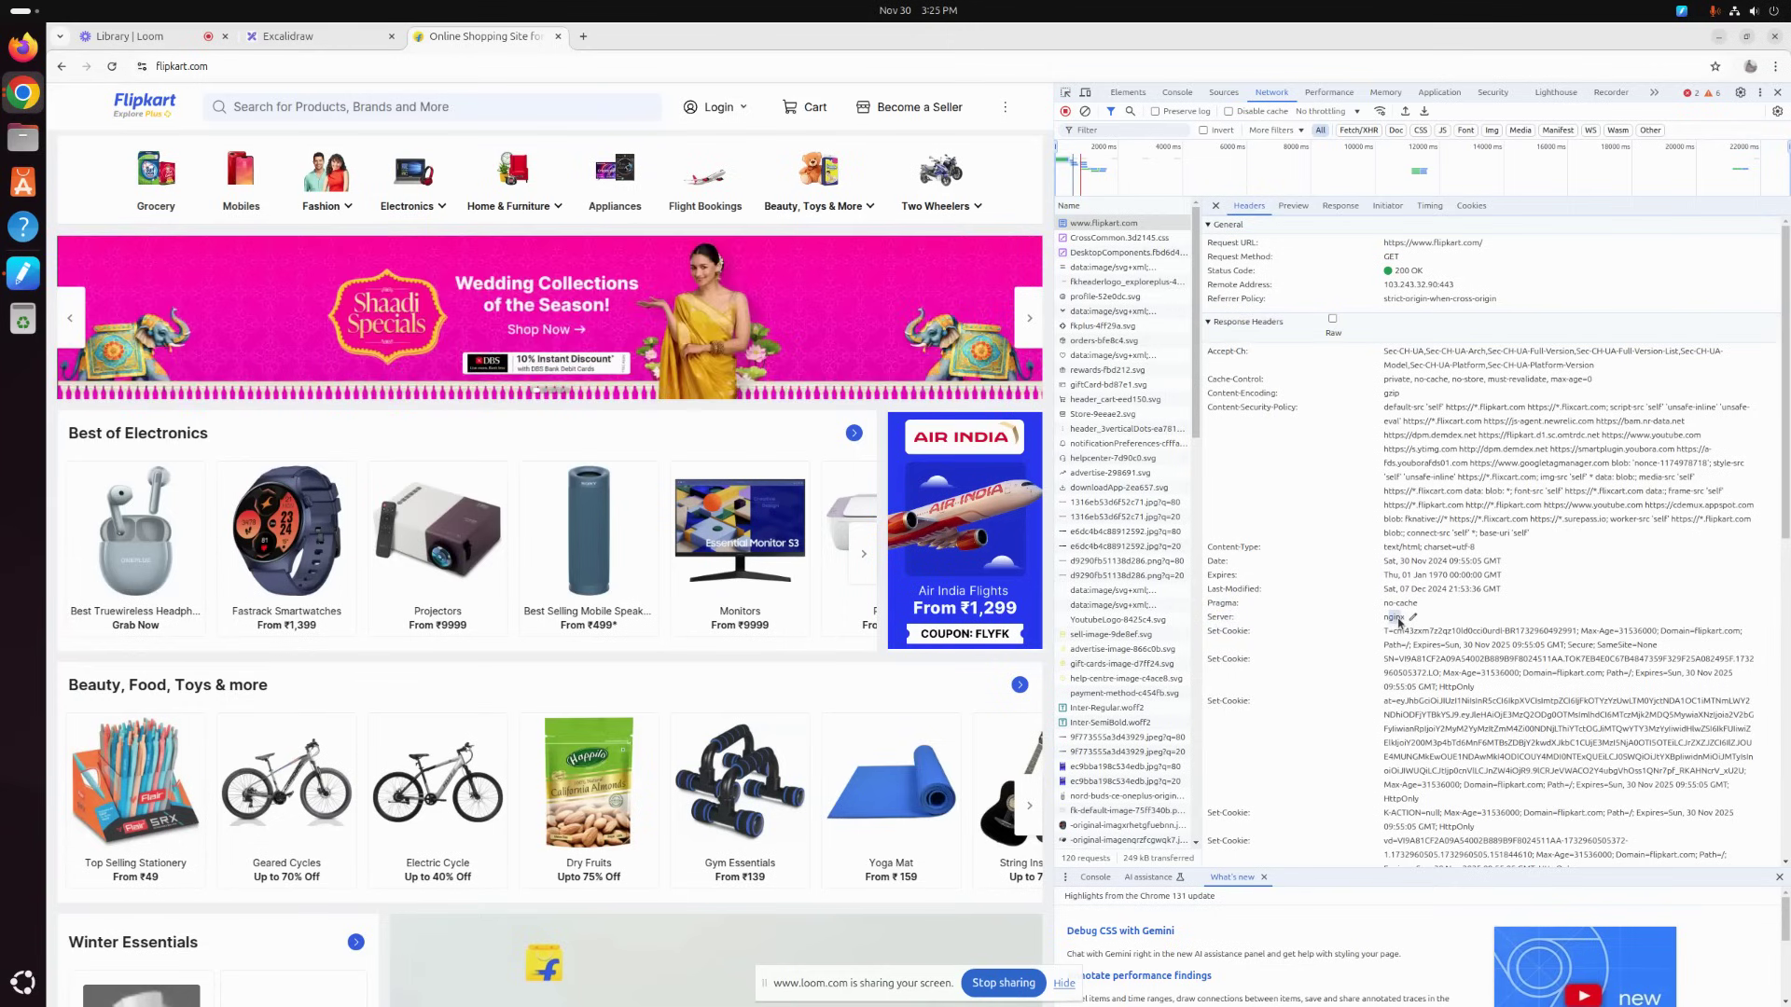
pyautogui.click(316, 39)
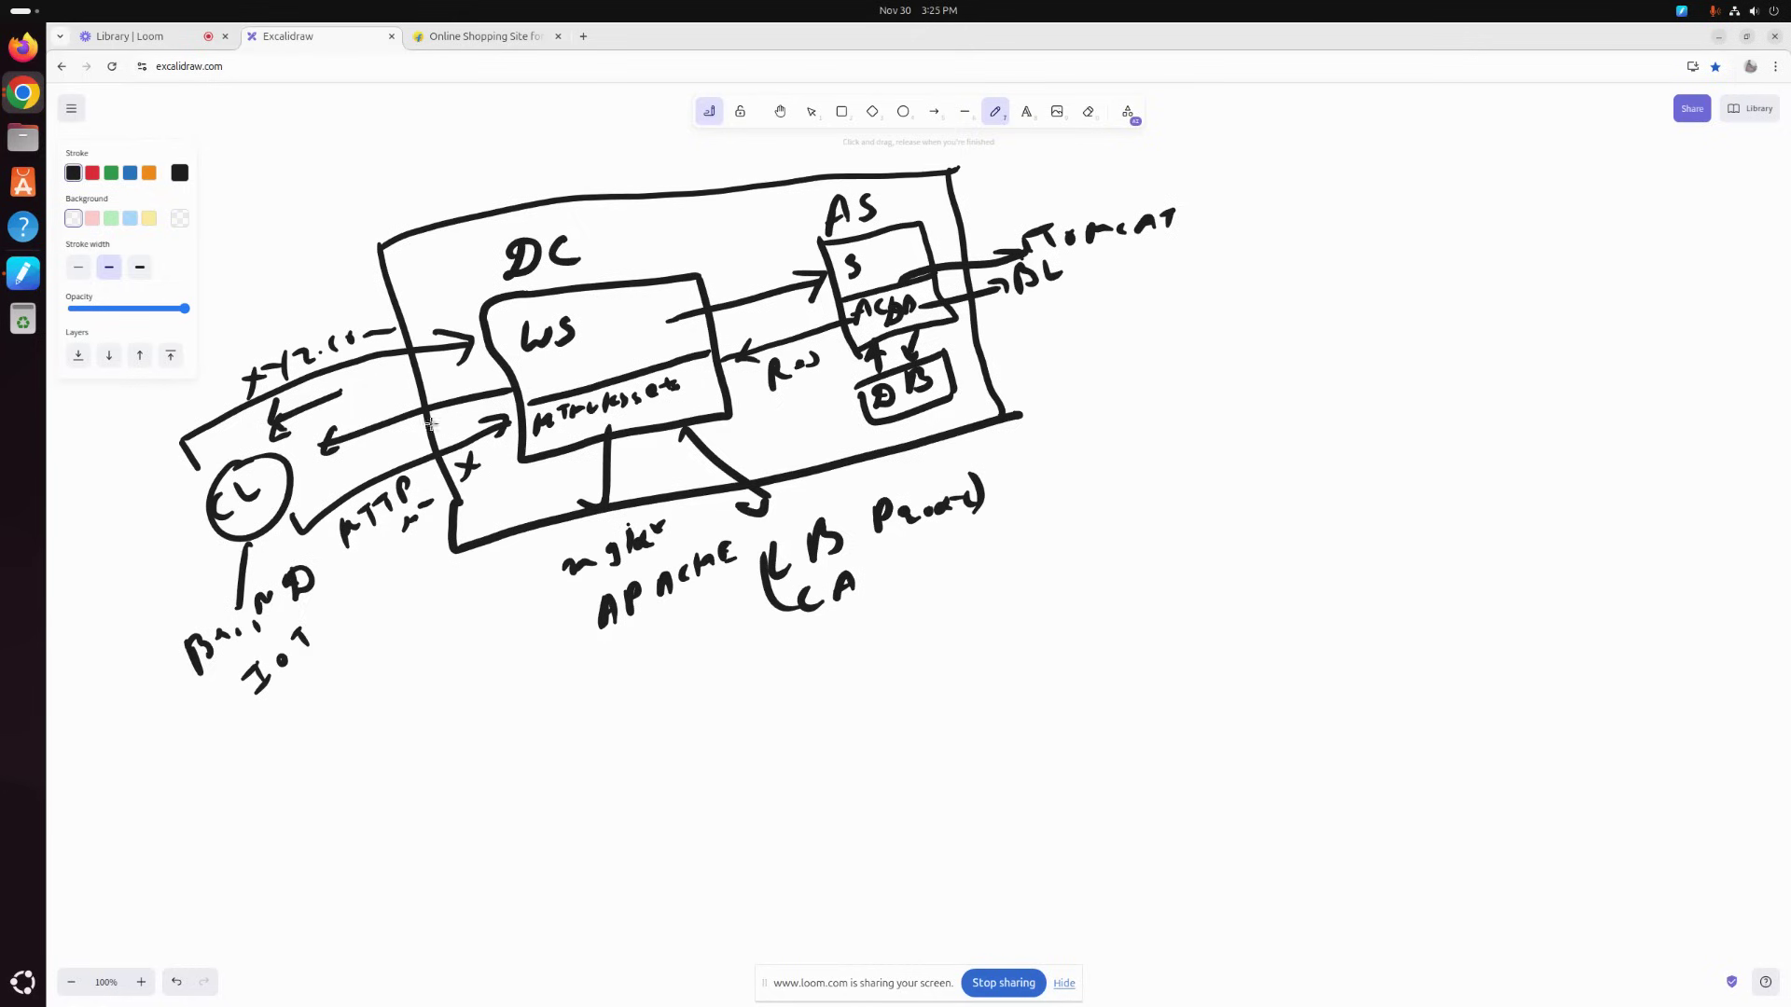
pyautogui.click(478, 37)
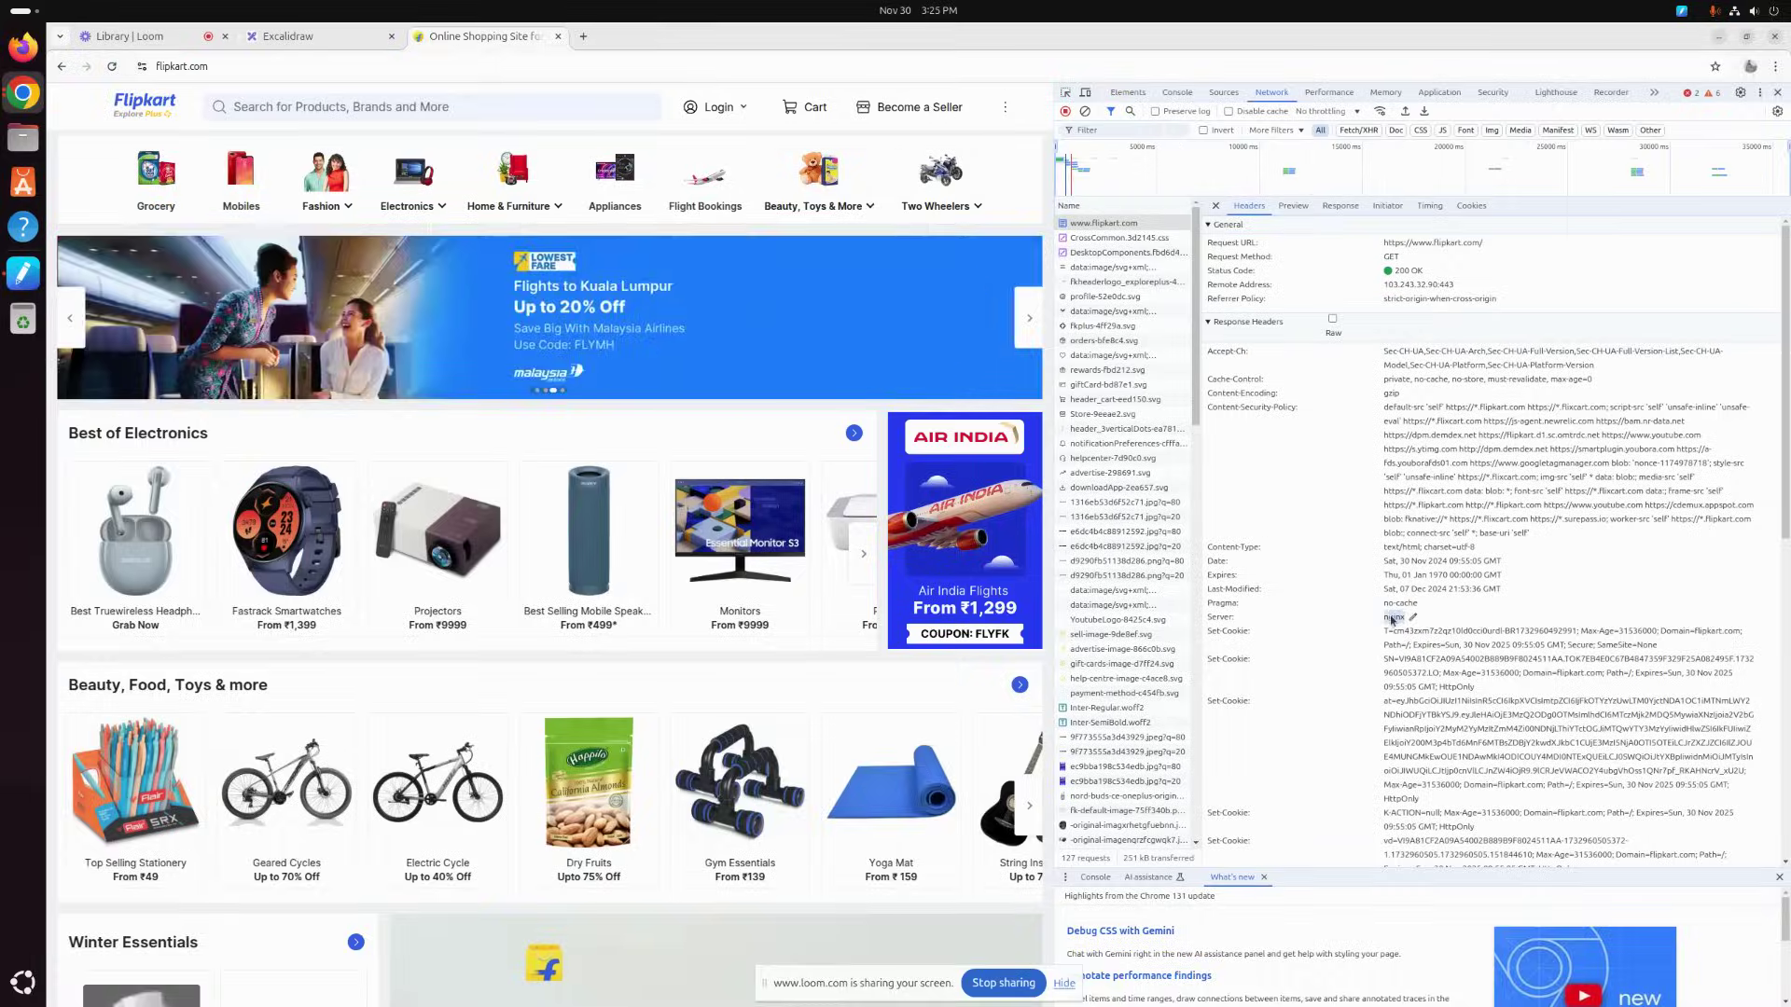
# Step: Load myntra.com in a new tab, reload it, and block the notifications prompt
pyautogui.click(583, 36)
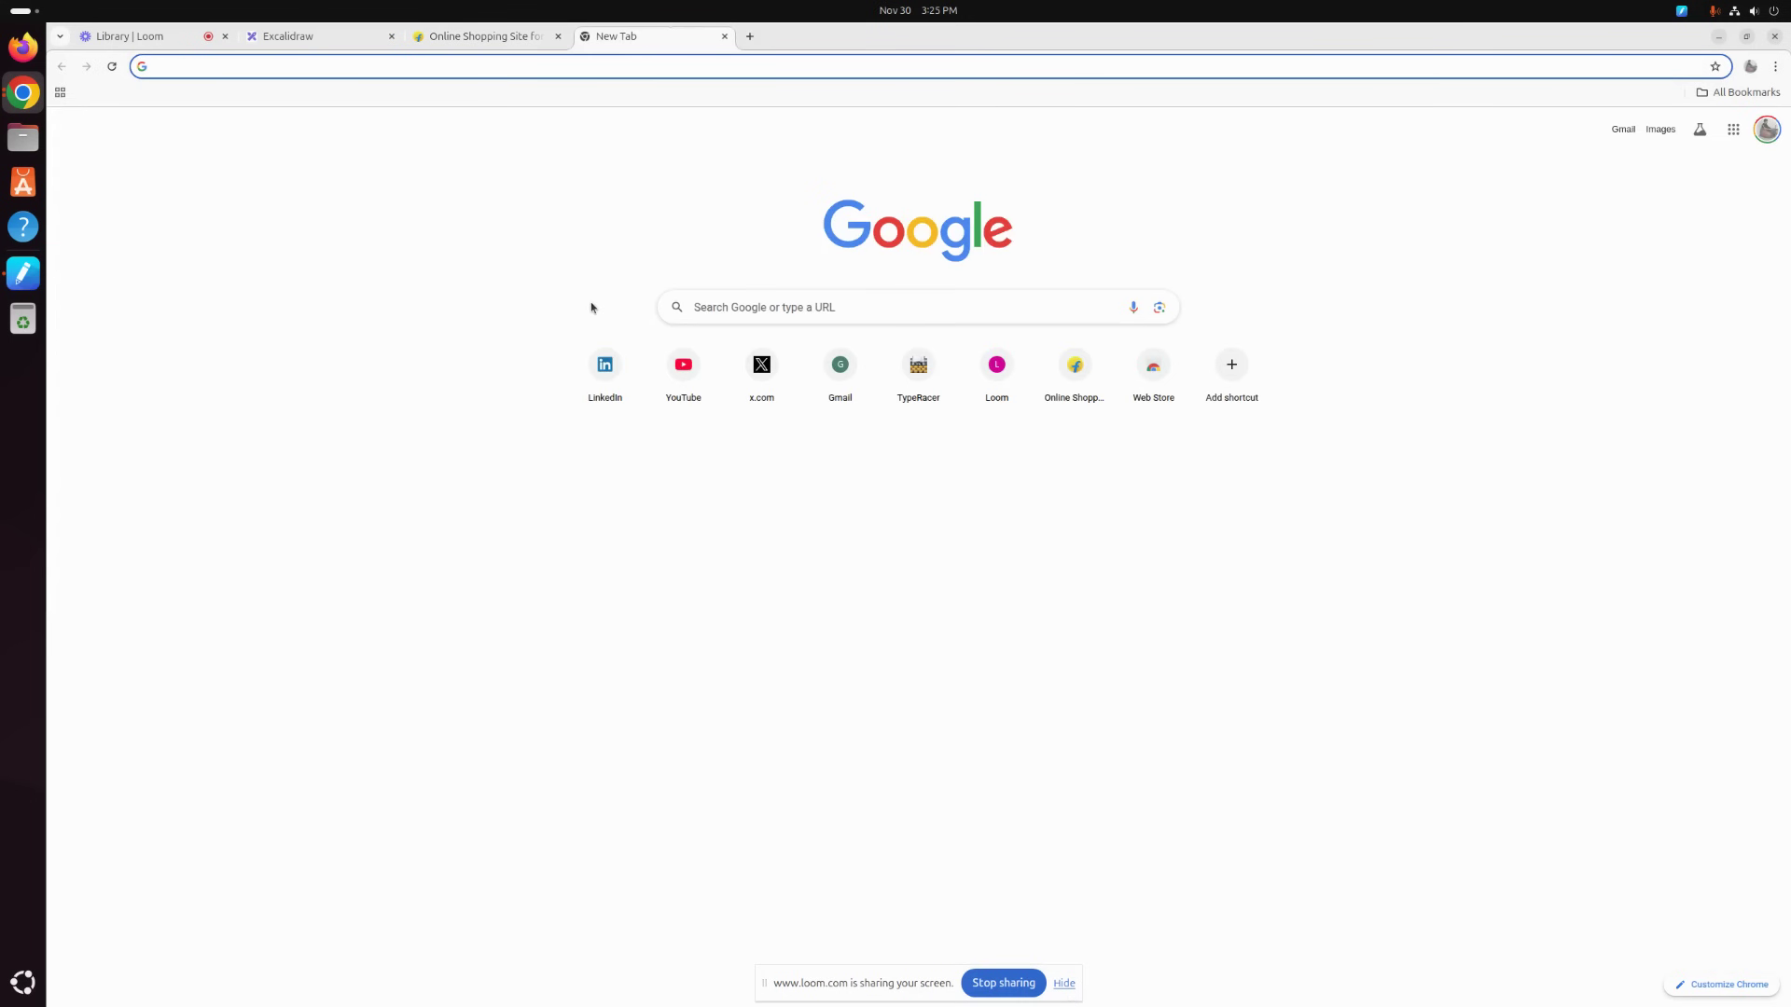
pyautogui.write('myntra.com')
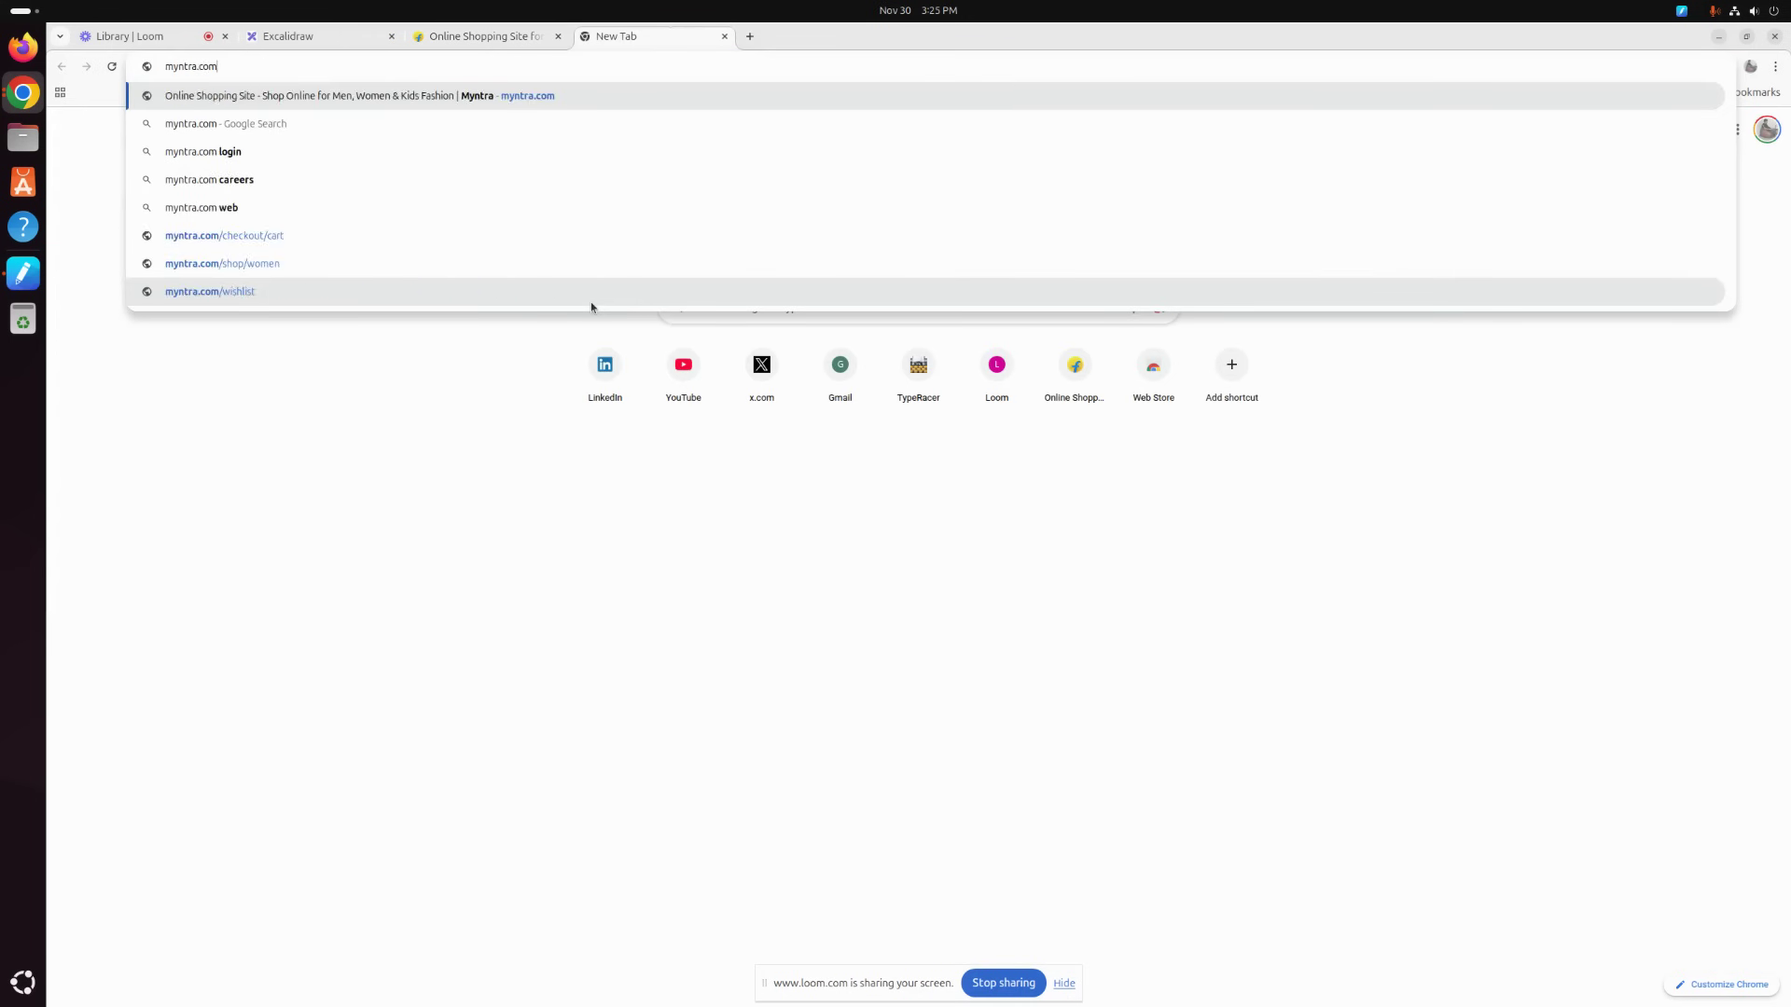
pyautogui.press('Return')
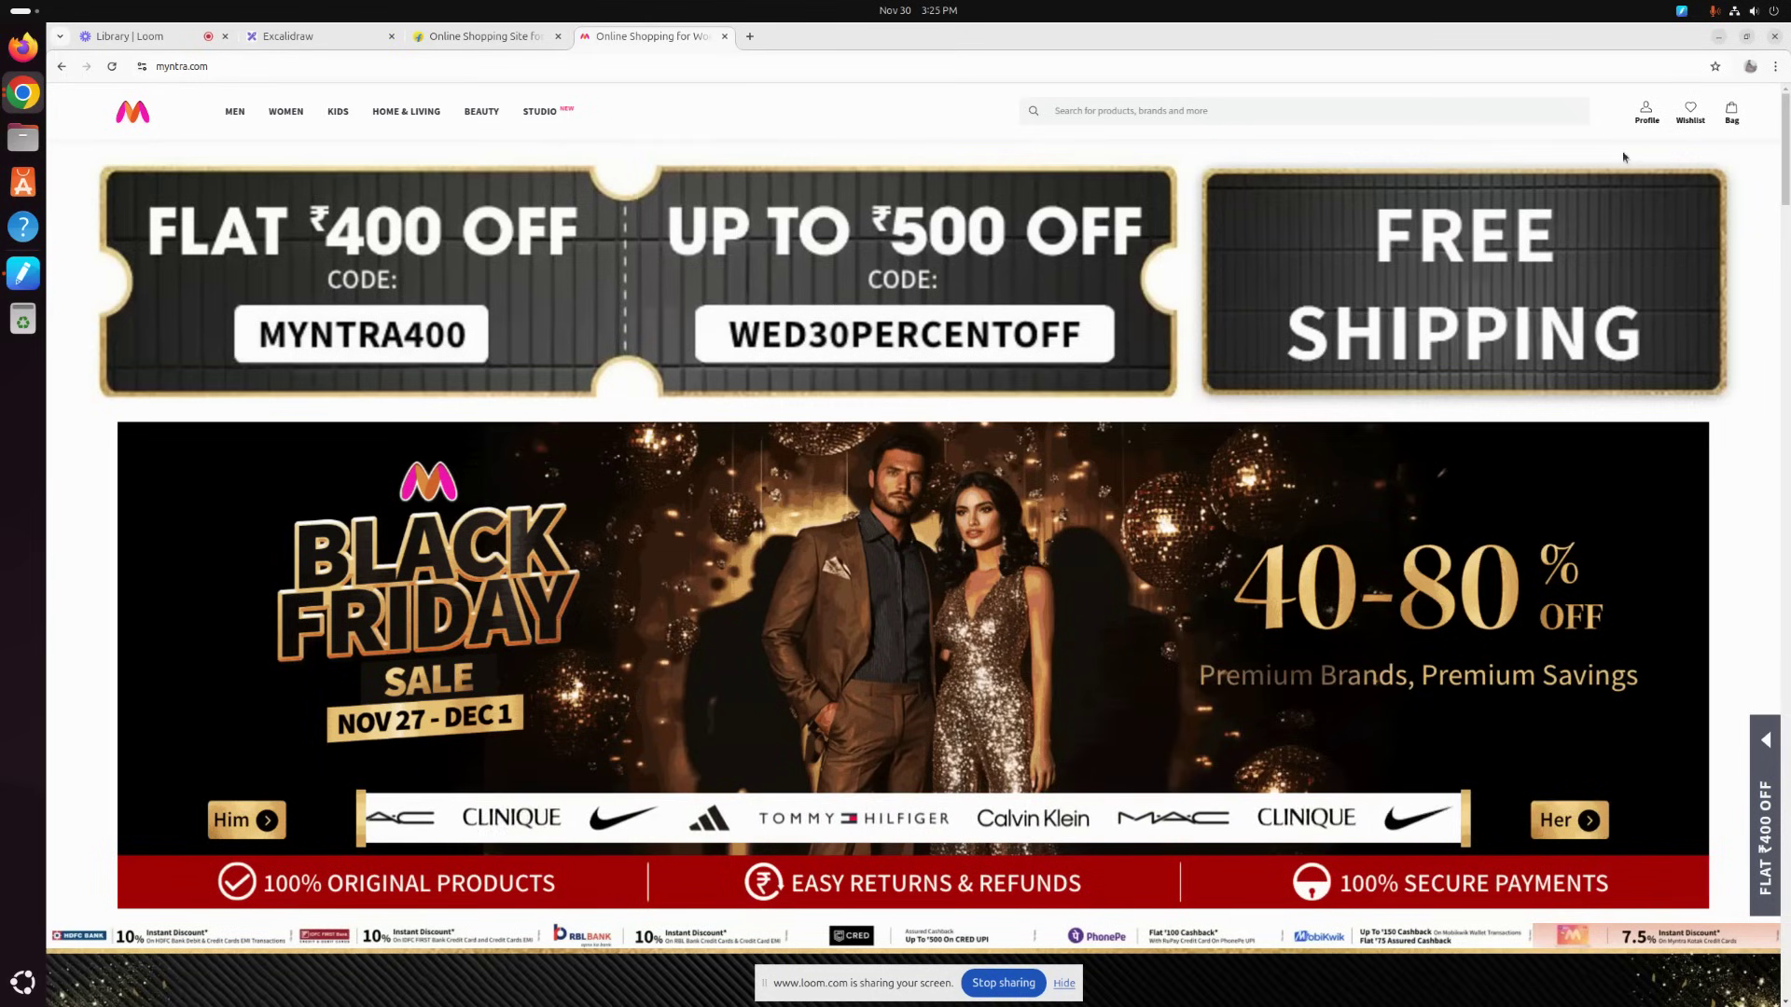
pyautogui.click(109, 67)
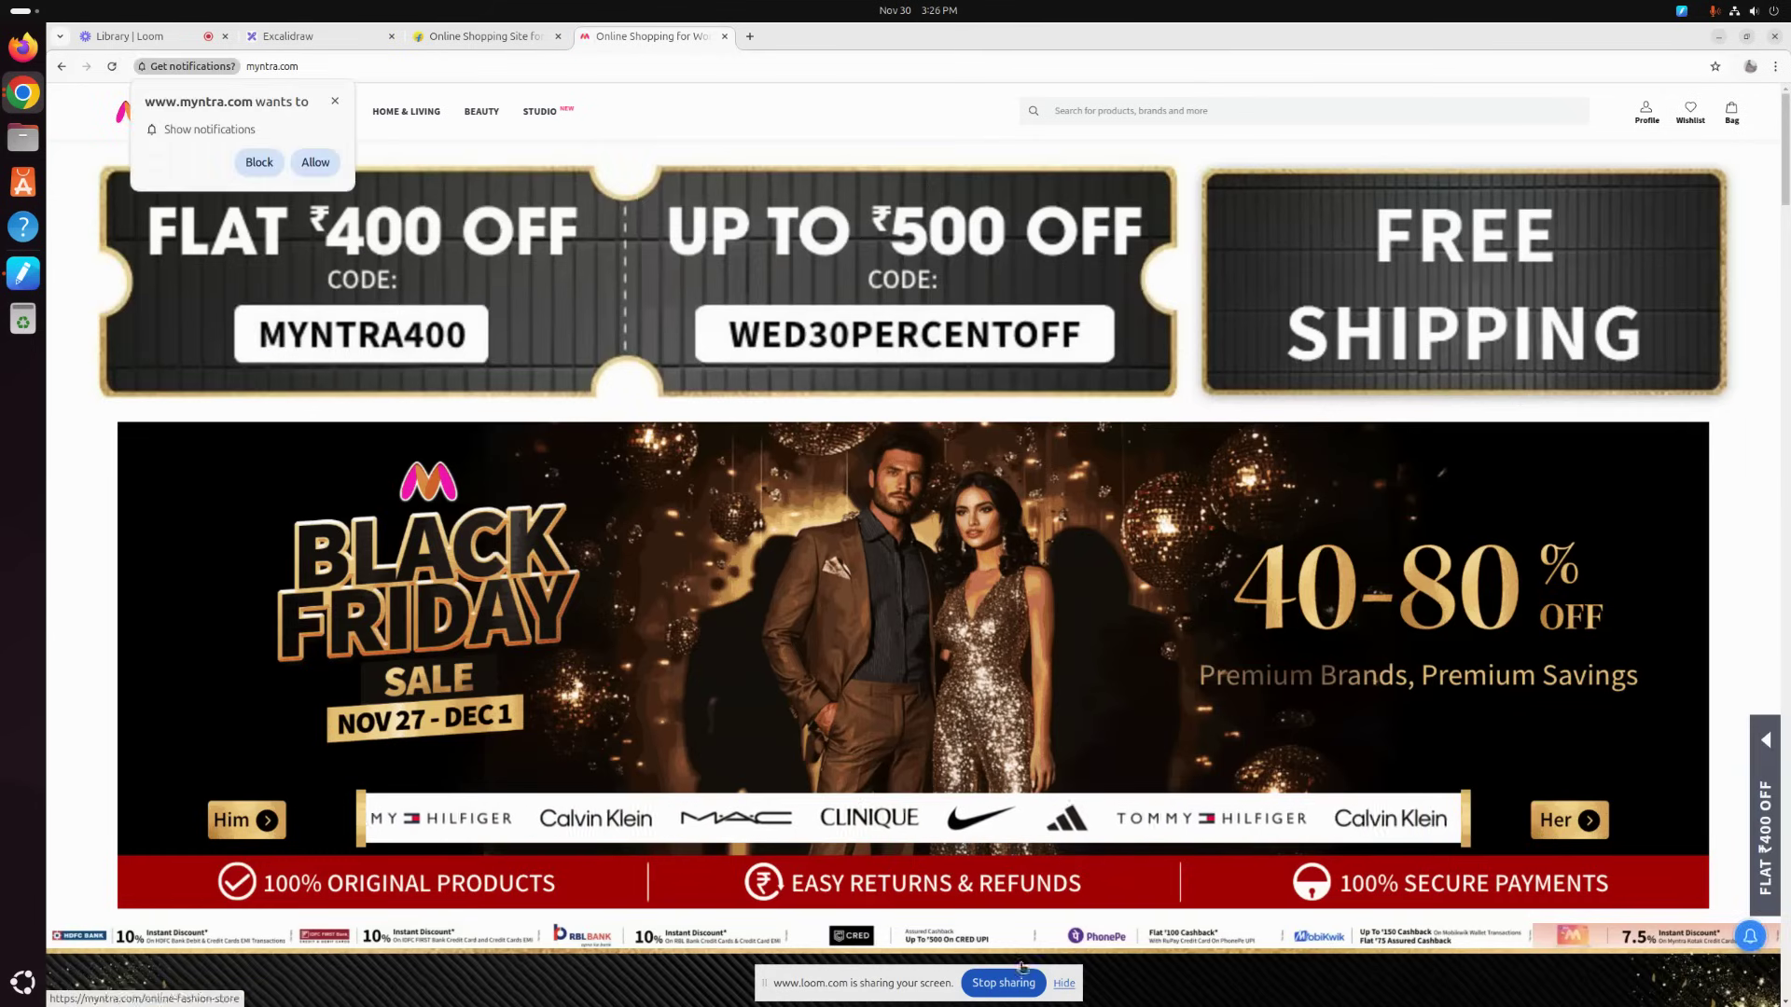
pyautogui.scroll(-10, 1222, 461)
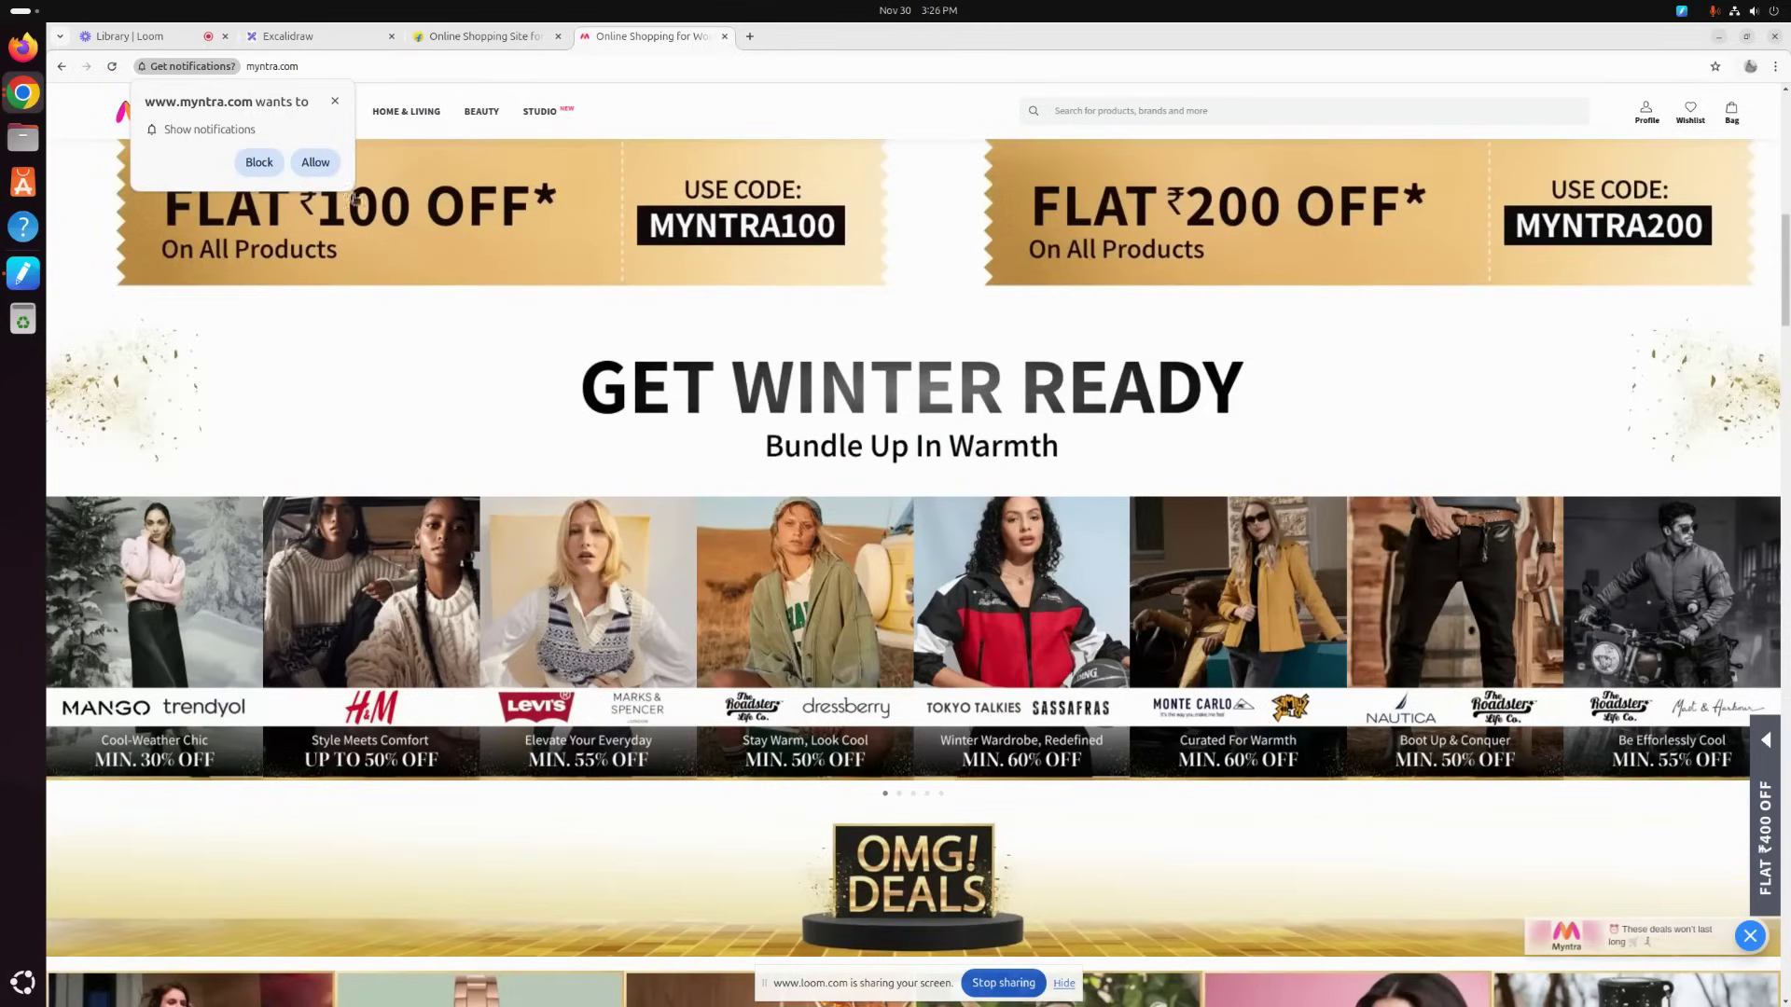
pyautogui.click(335, 101)
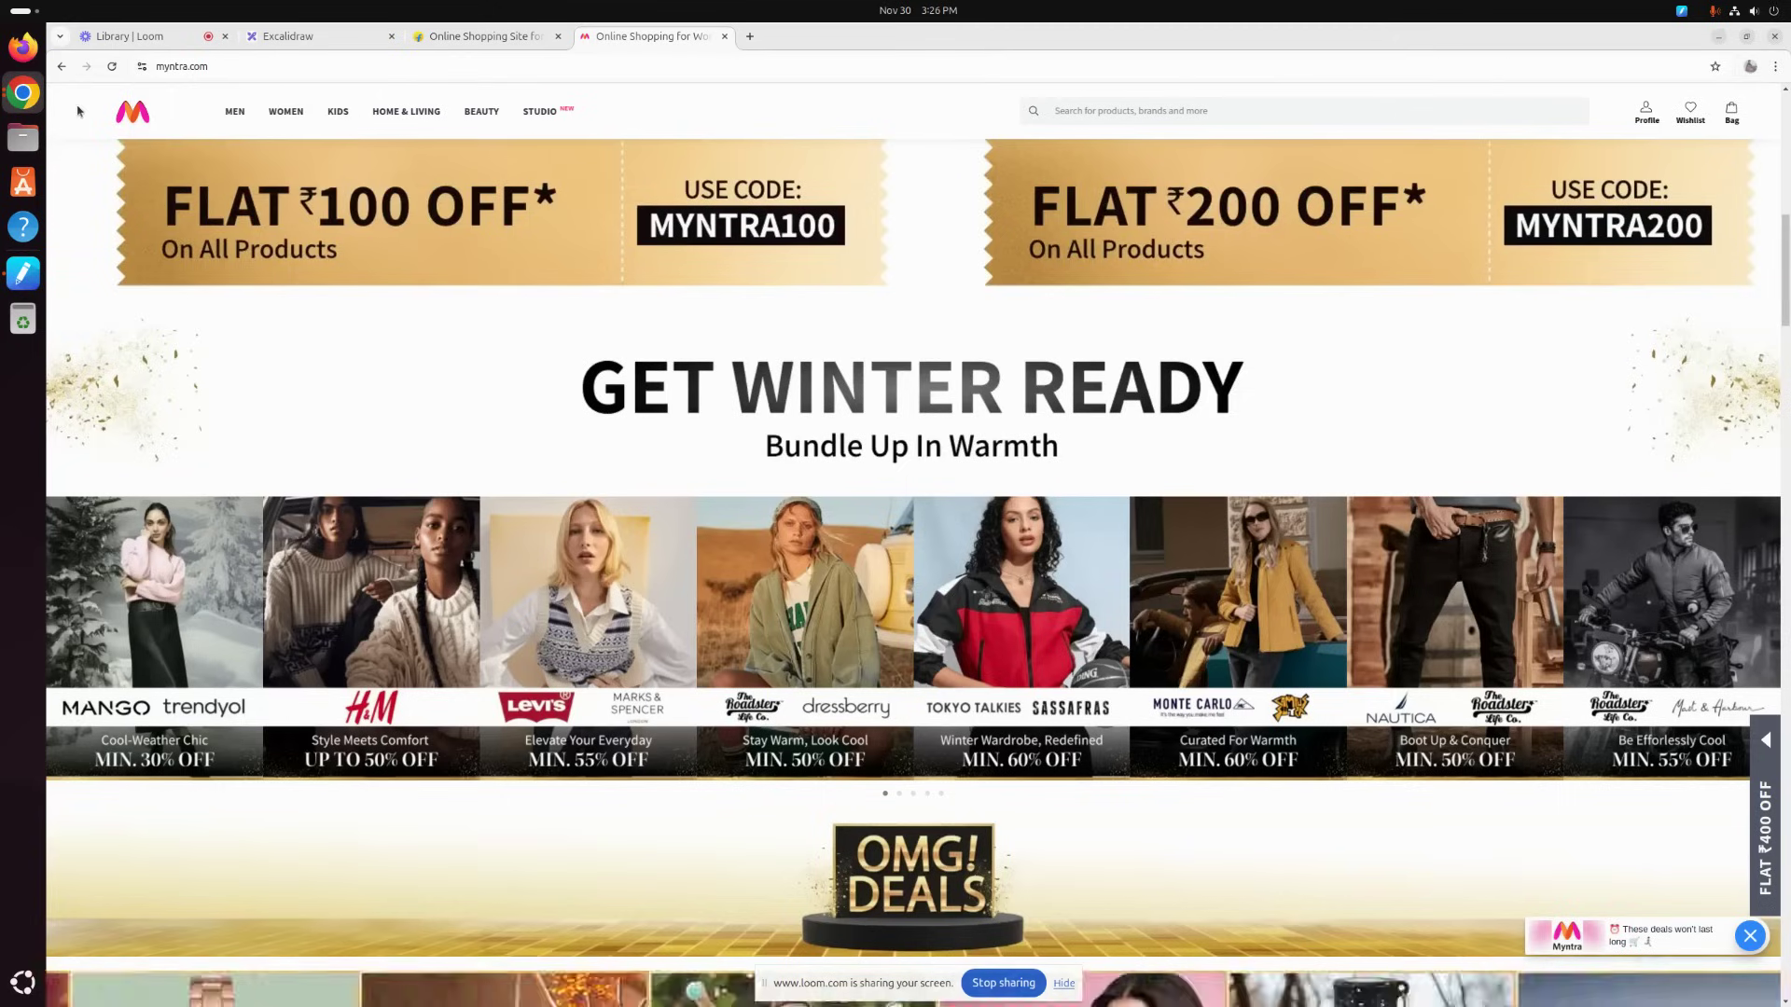
# Step: Close the Myntra tab and load amazon.in in a new tab
pyautogui.click(725, 37)
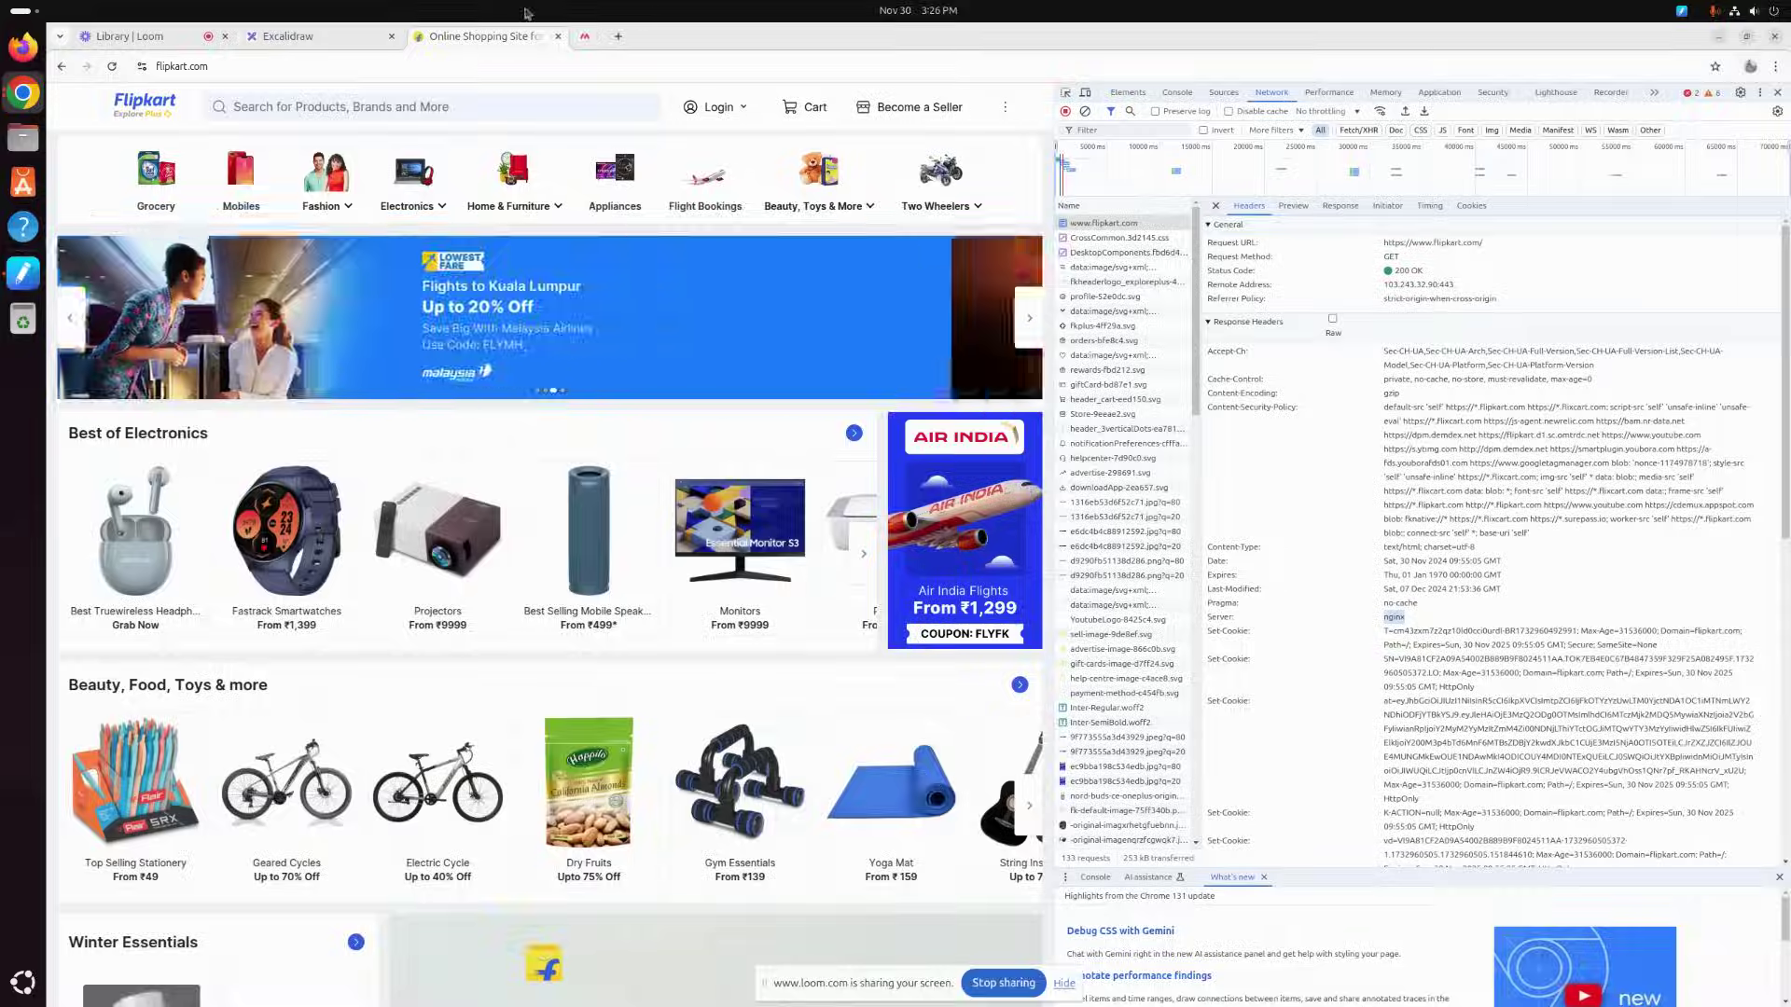
pyautogui.click(581, 37)
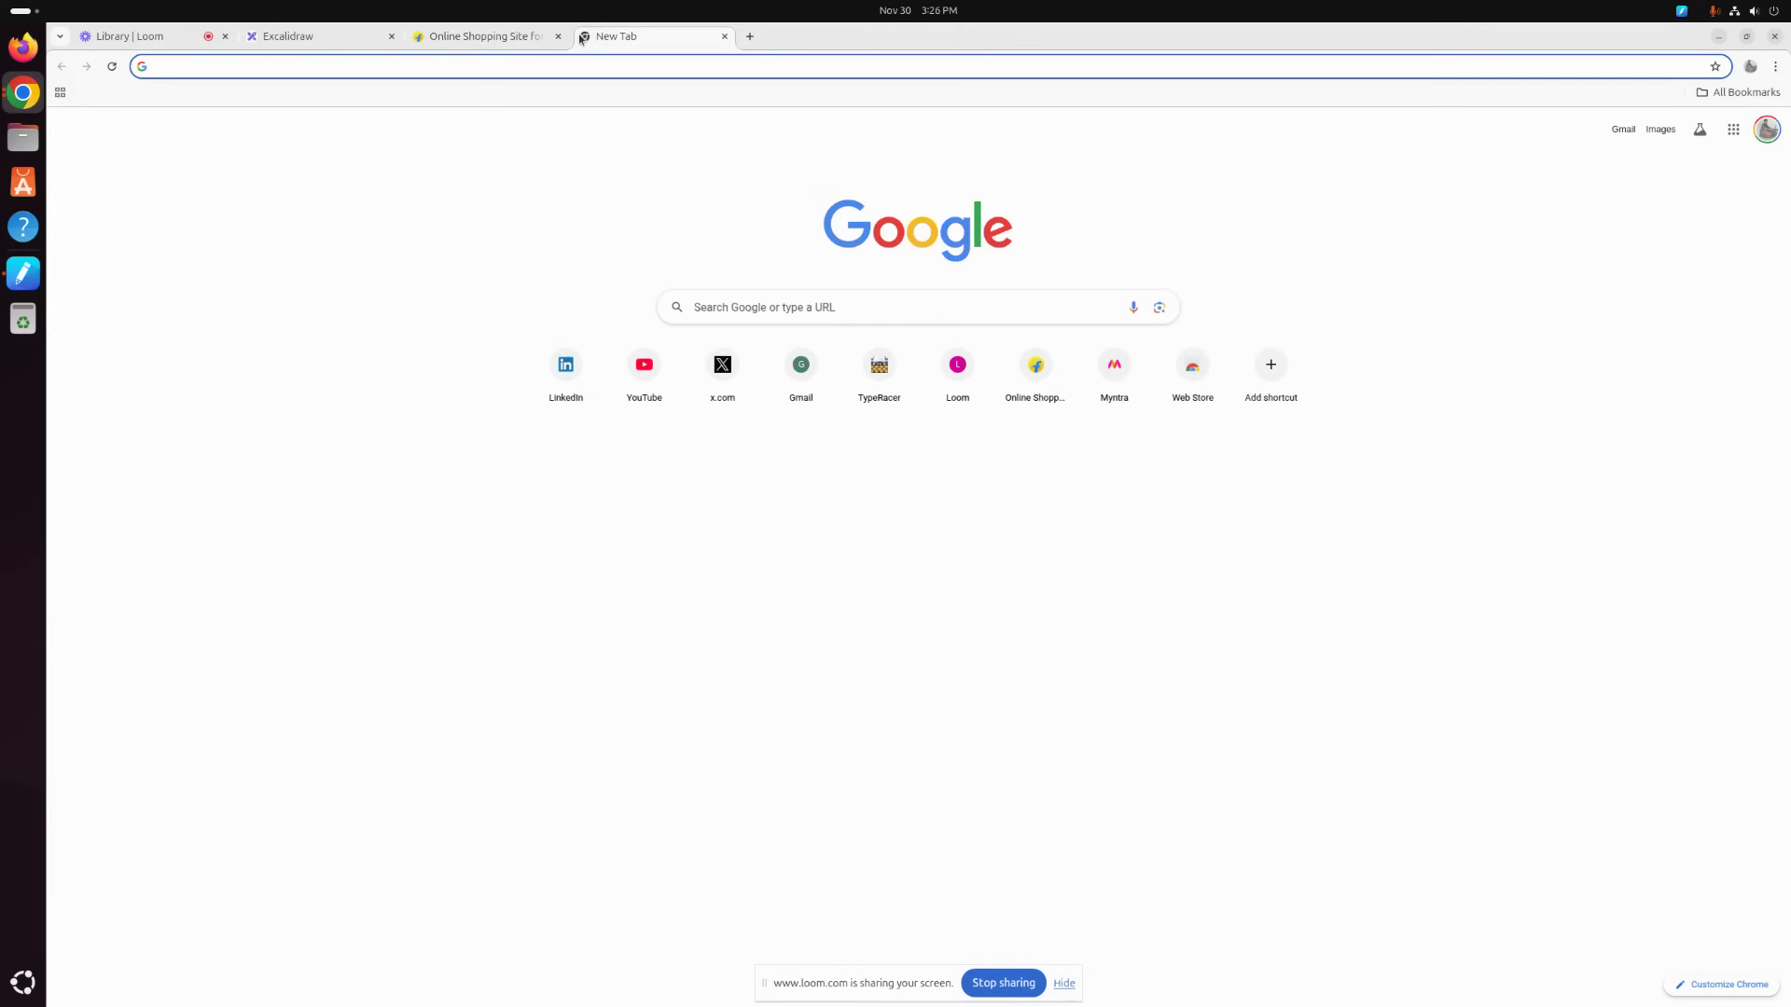
pyautogui.write('amazon.in')
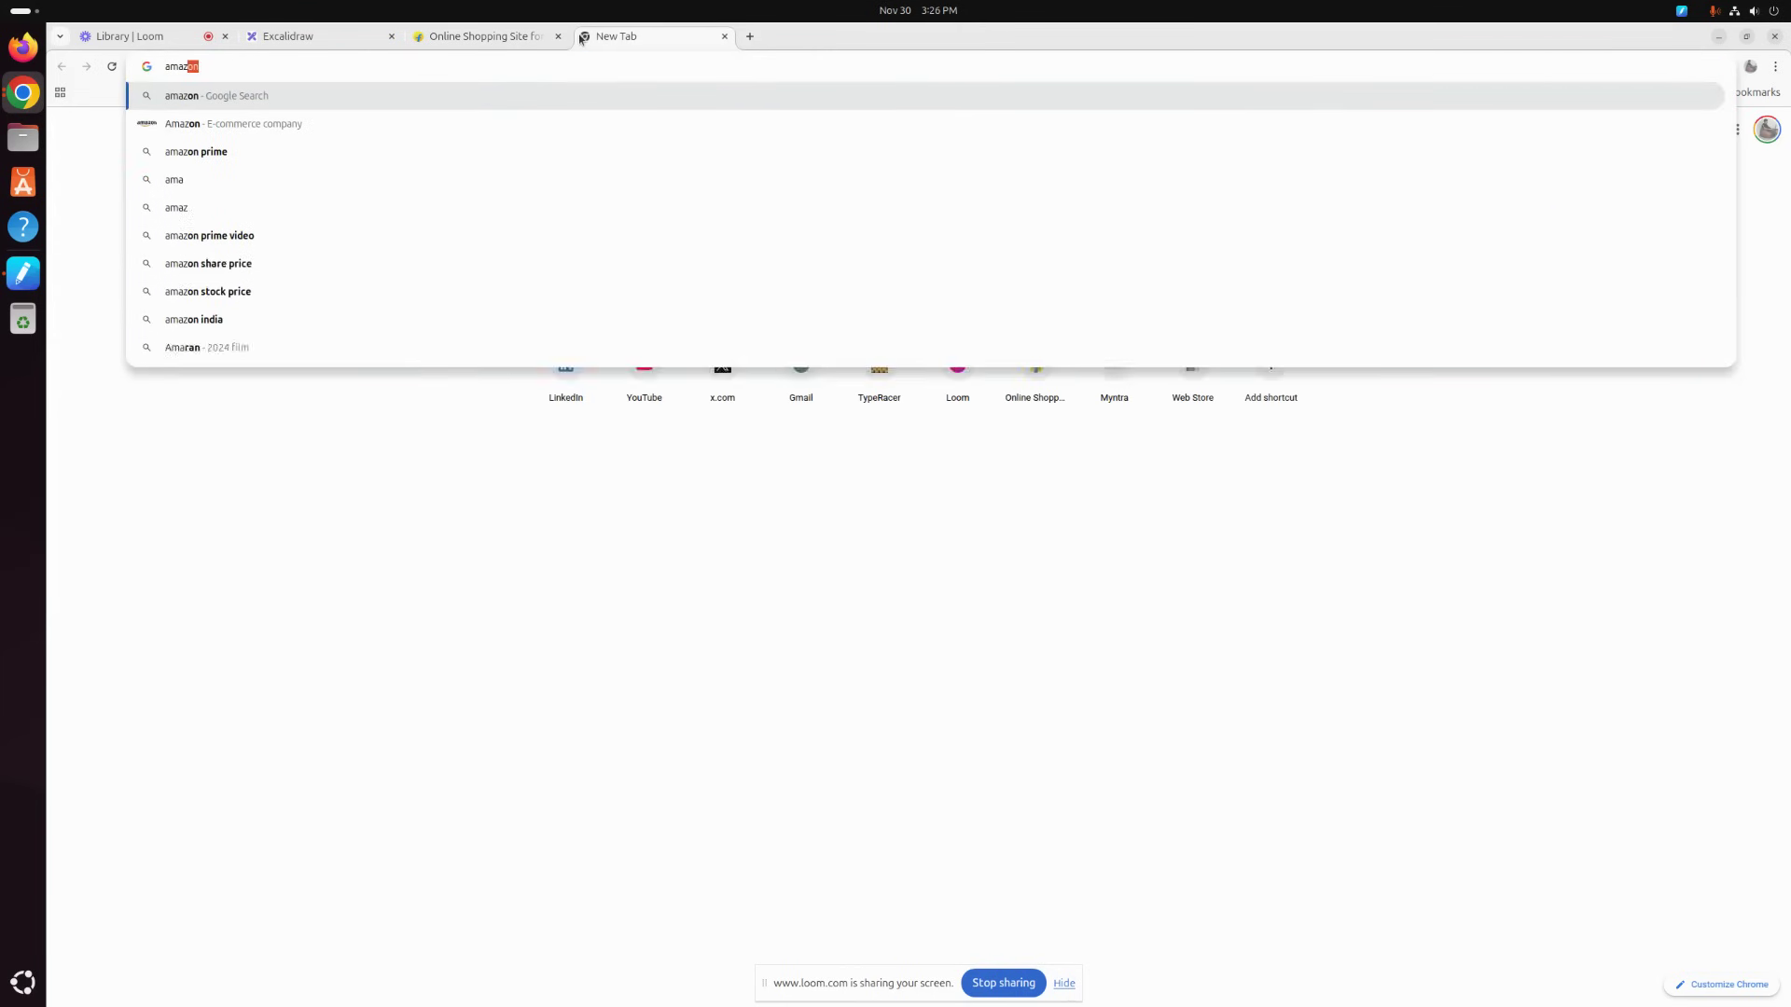
pyautogui.press('Return')
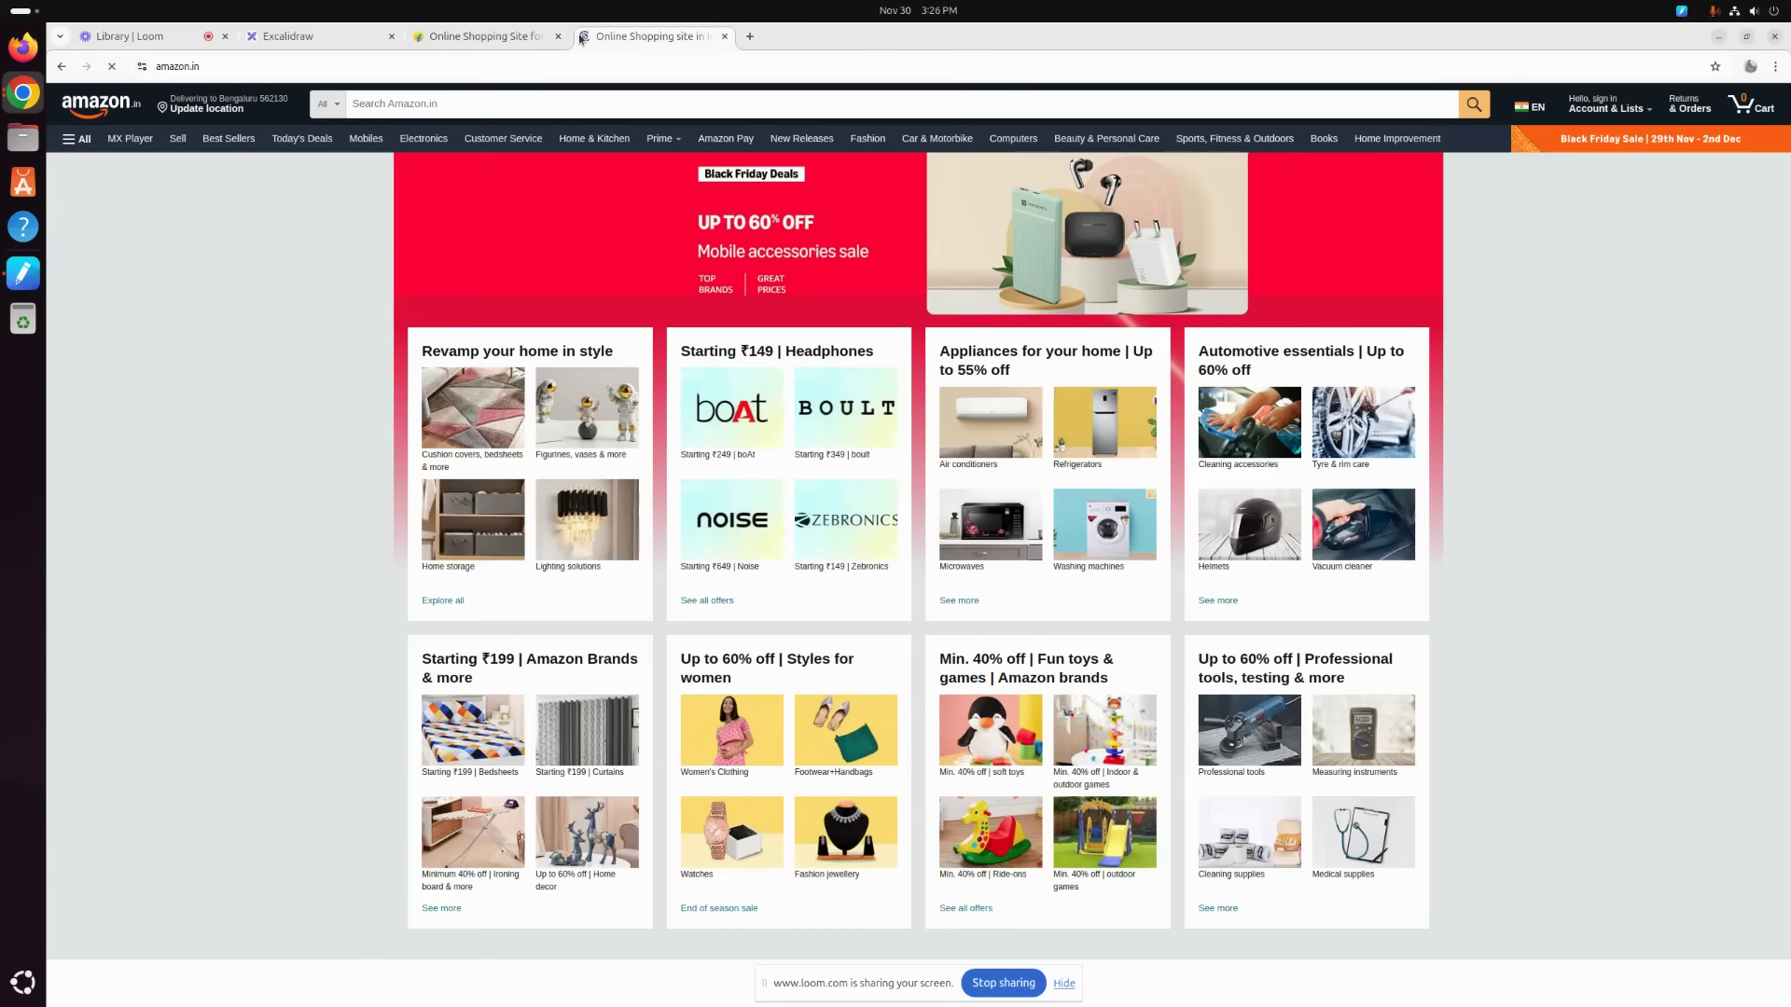
# Step: Open DevTools' Network panel on Amazon, clear it, and reload with Ctrl+R to record requests
pyautogui.rightClick(300, 285)
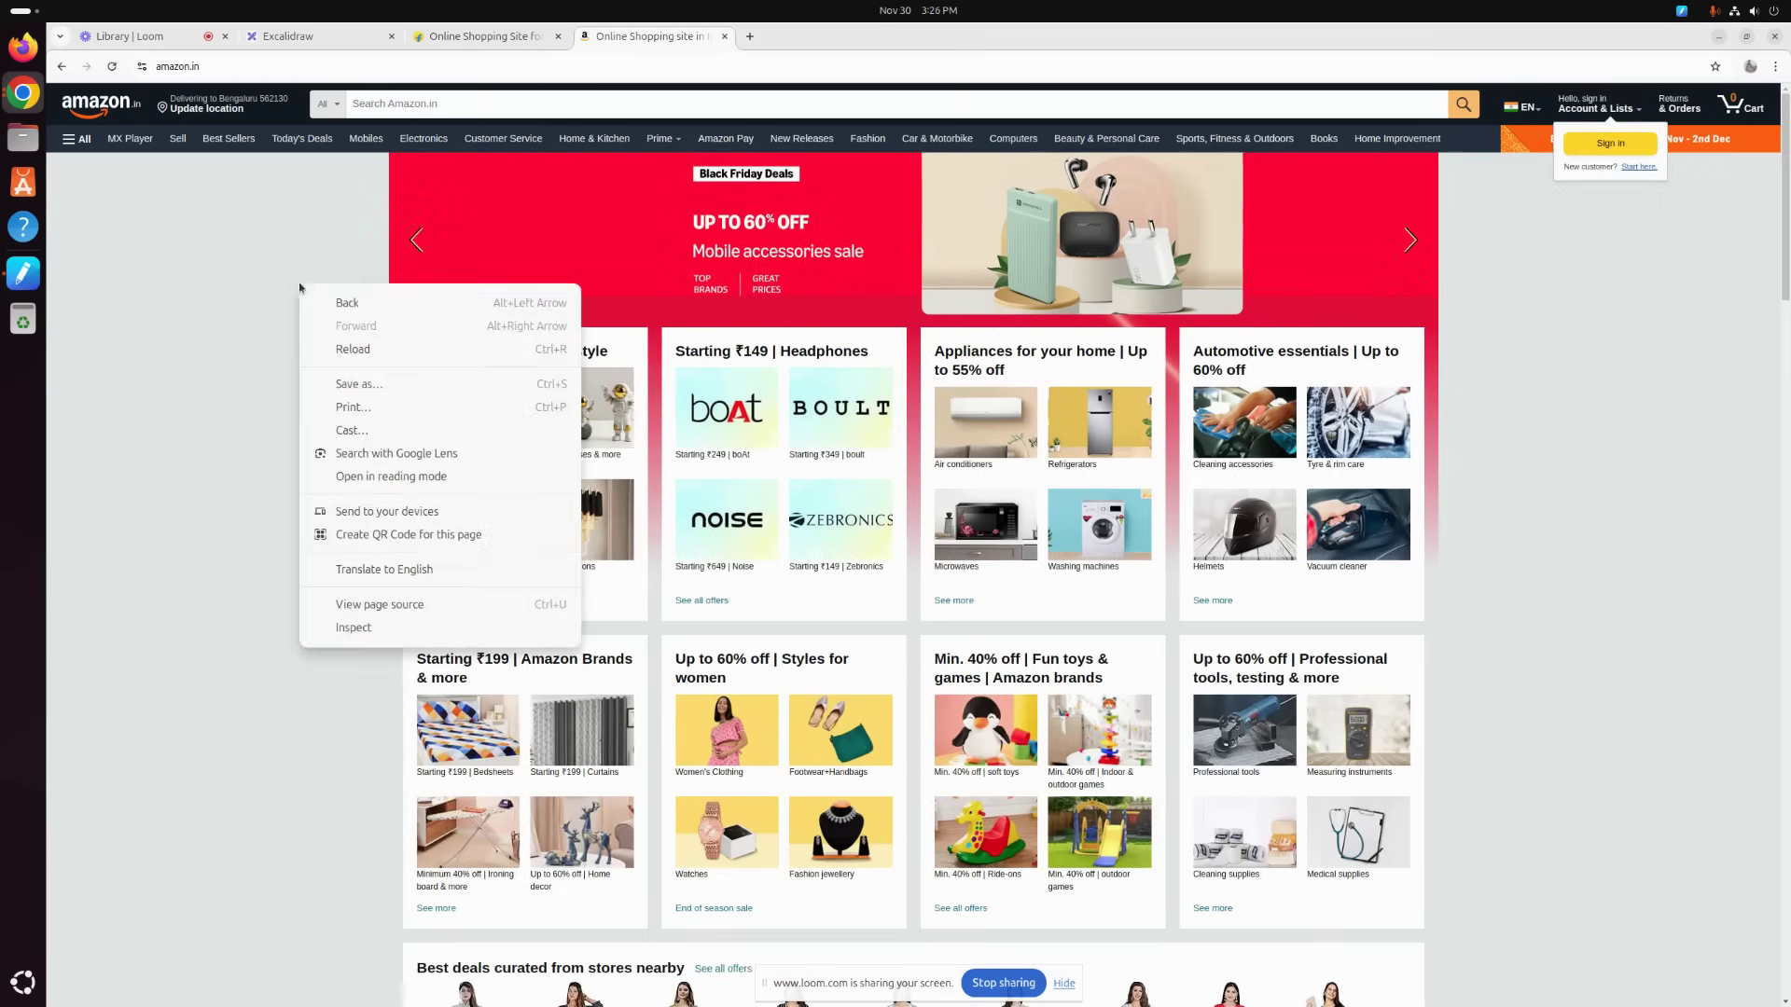
pyautogui.click(372, 630)
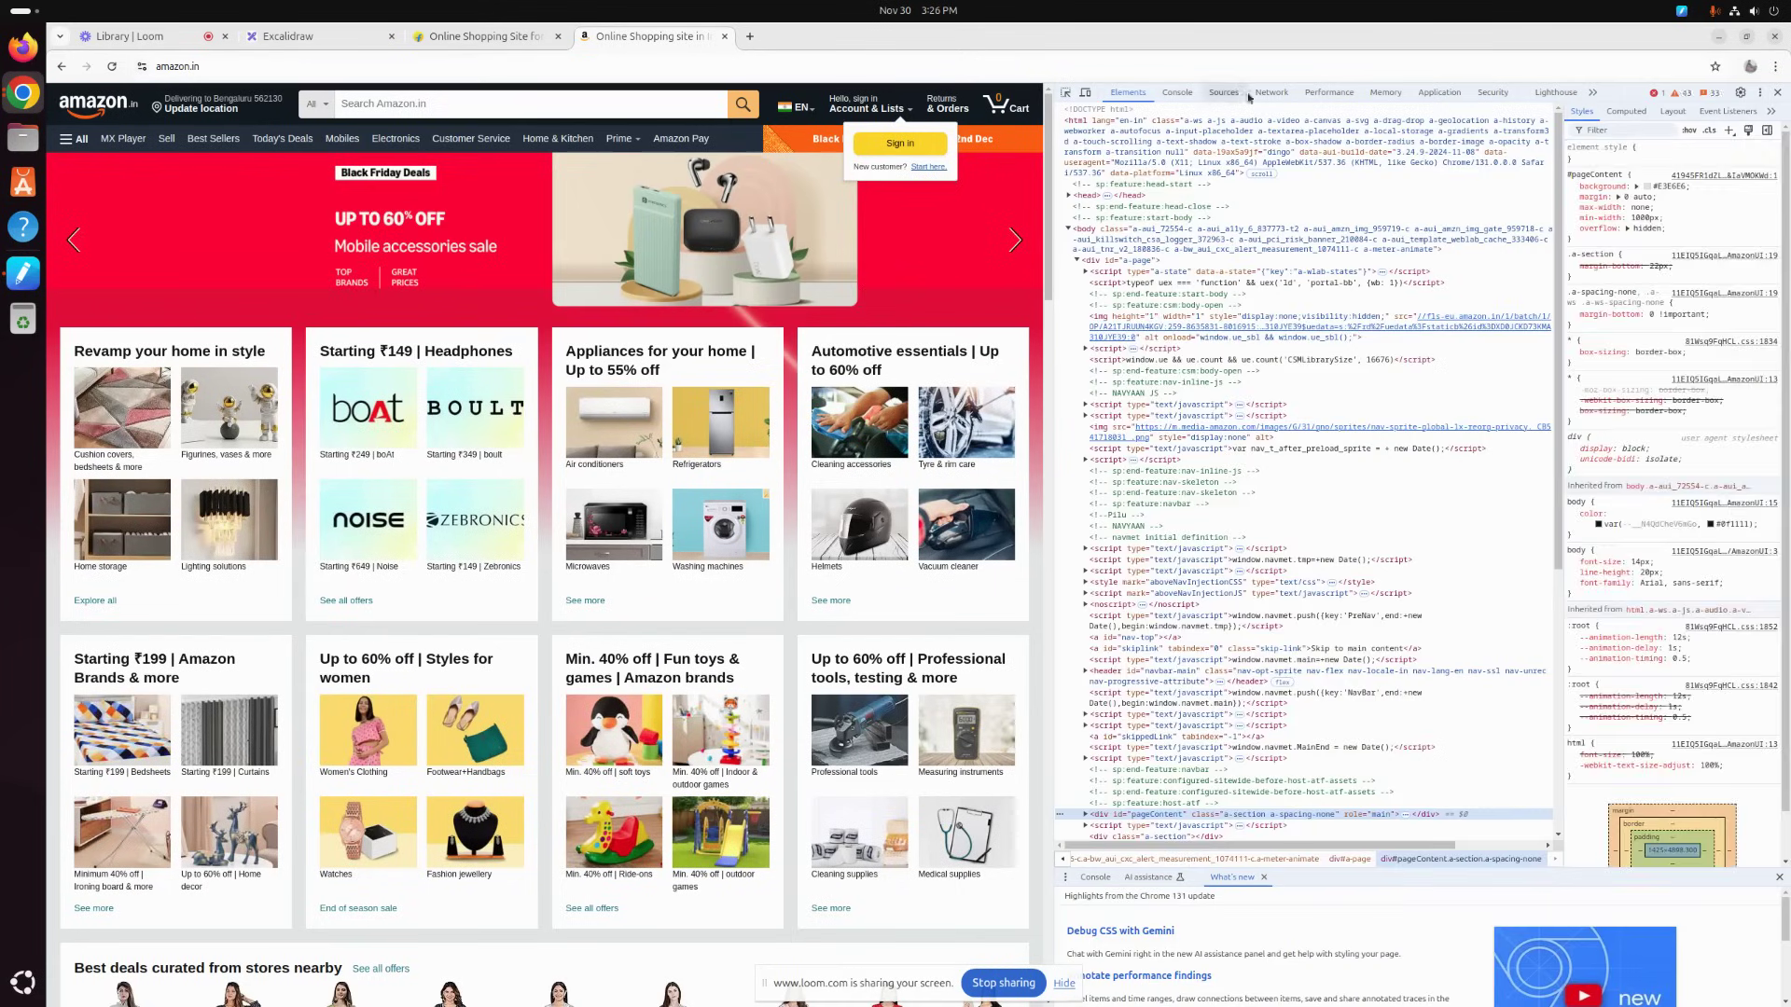
pyautogui.click(1270, 92)
pyautogui.click(1084, 111)
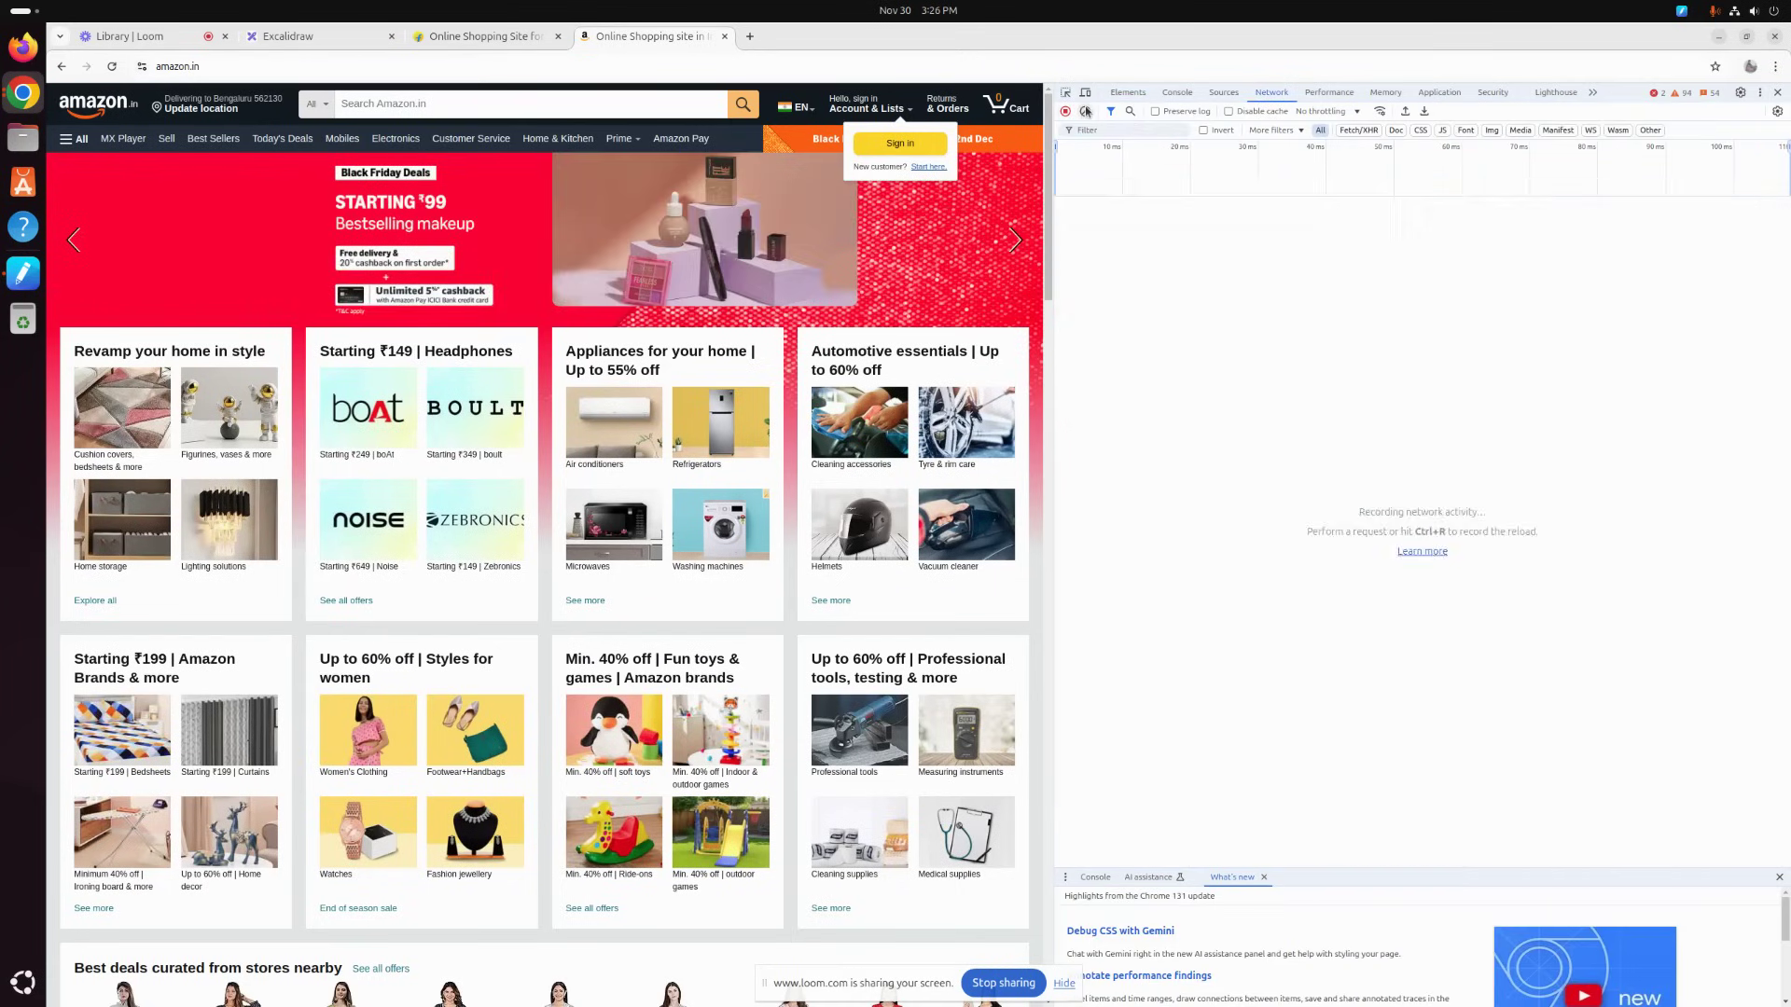
pyautogui.click(1082, 112)
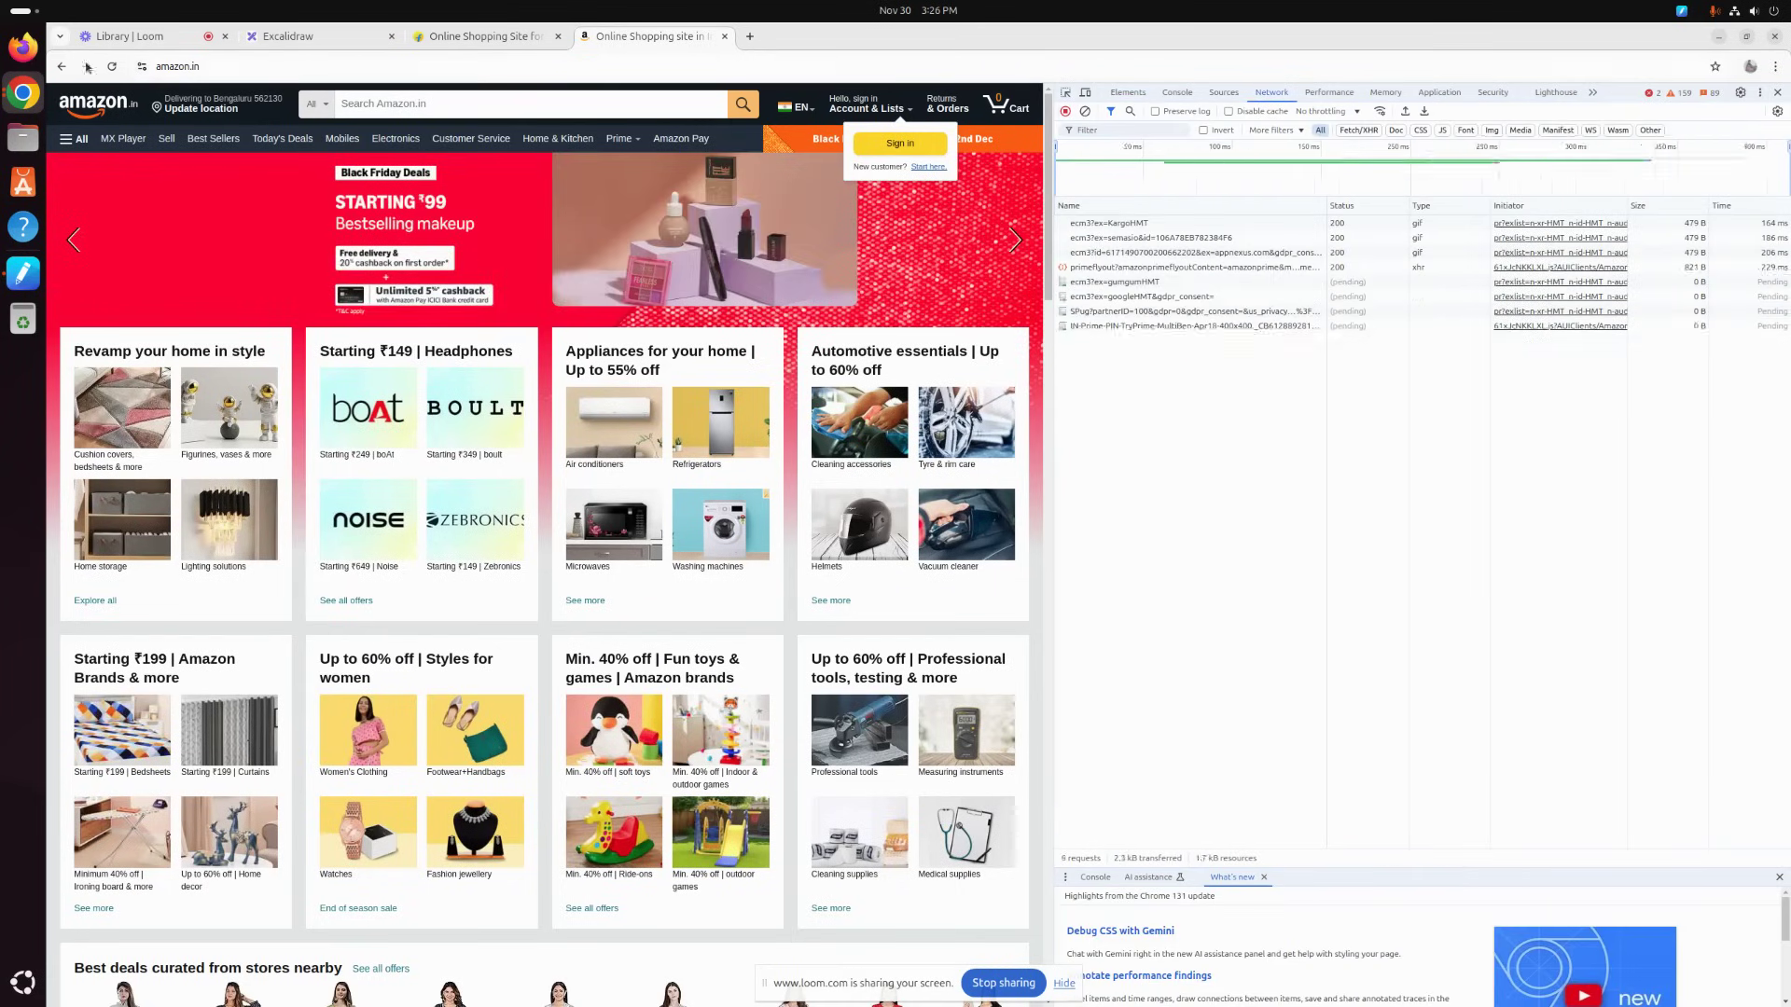
pyautogui.hotkey('ctrl', 'r')
pyautogui.scroll(3, 1177, 347)
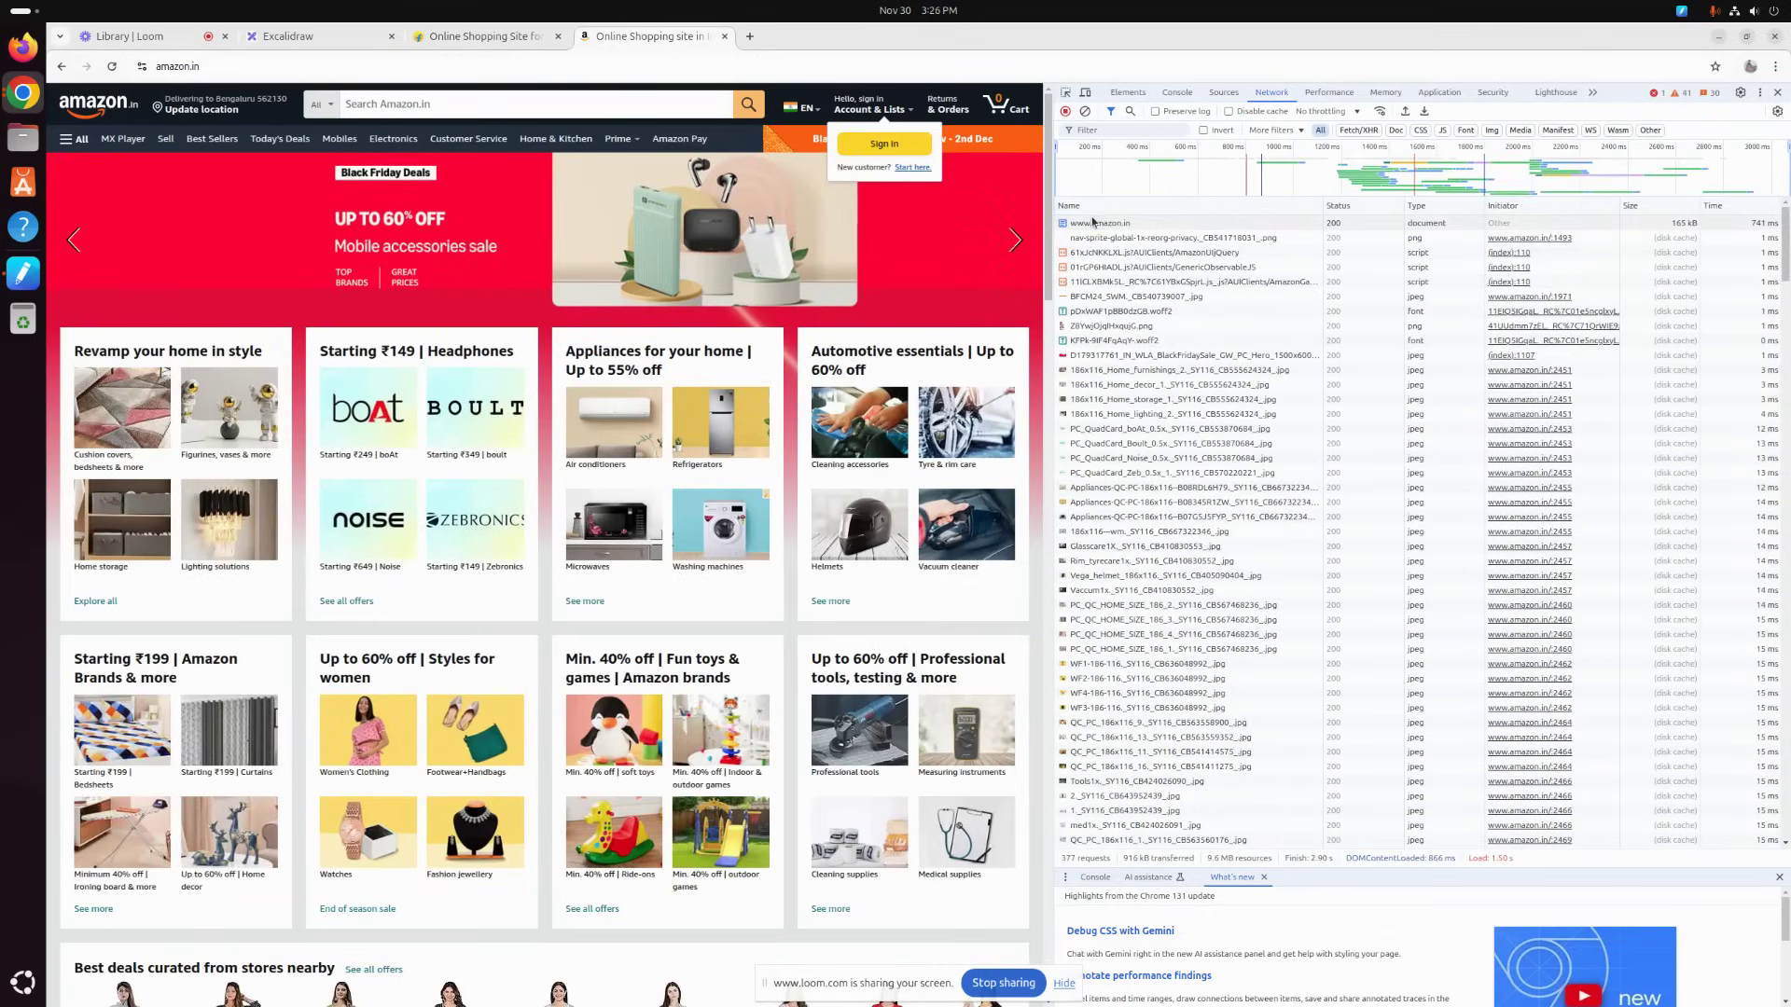
pyautogui.click(1105, 225)
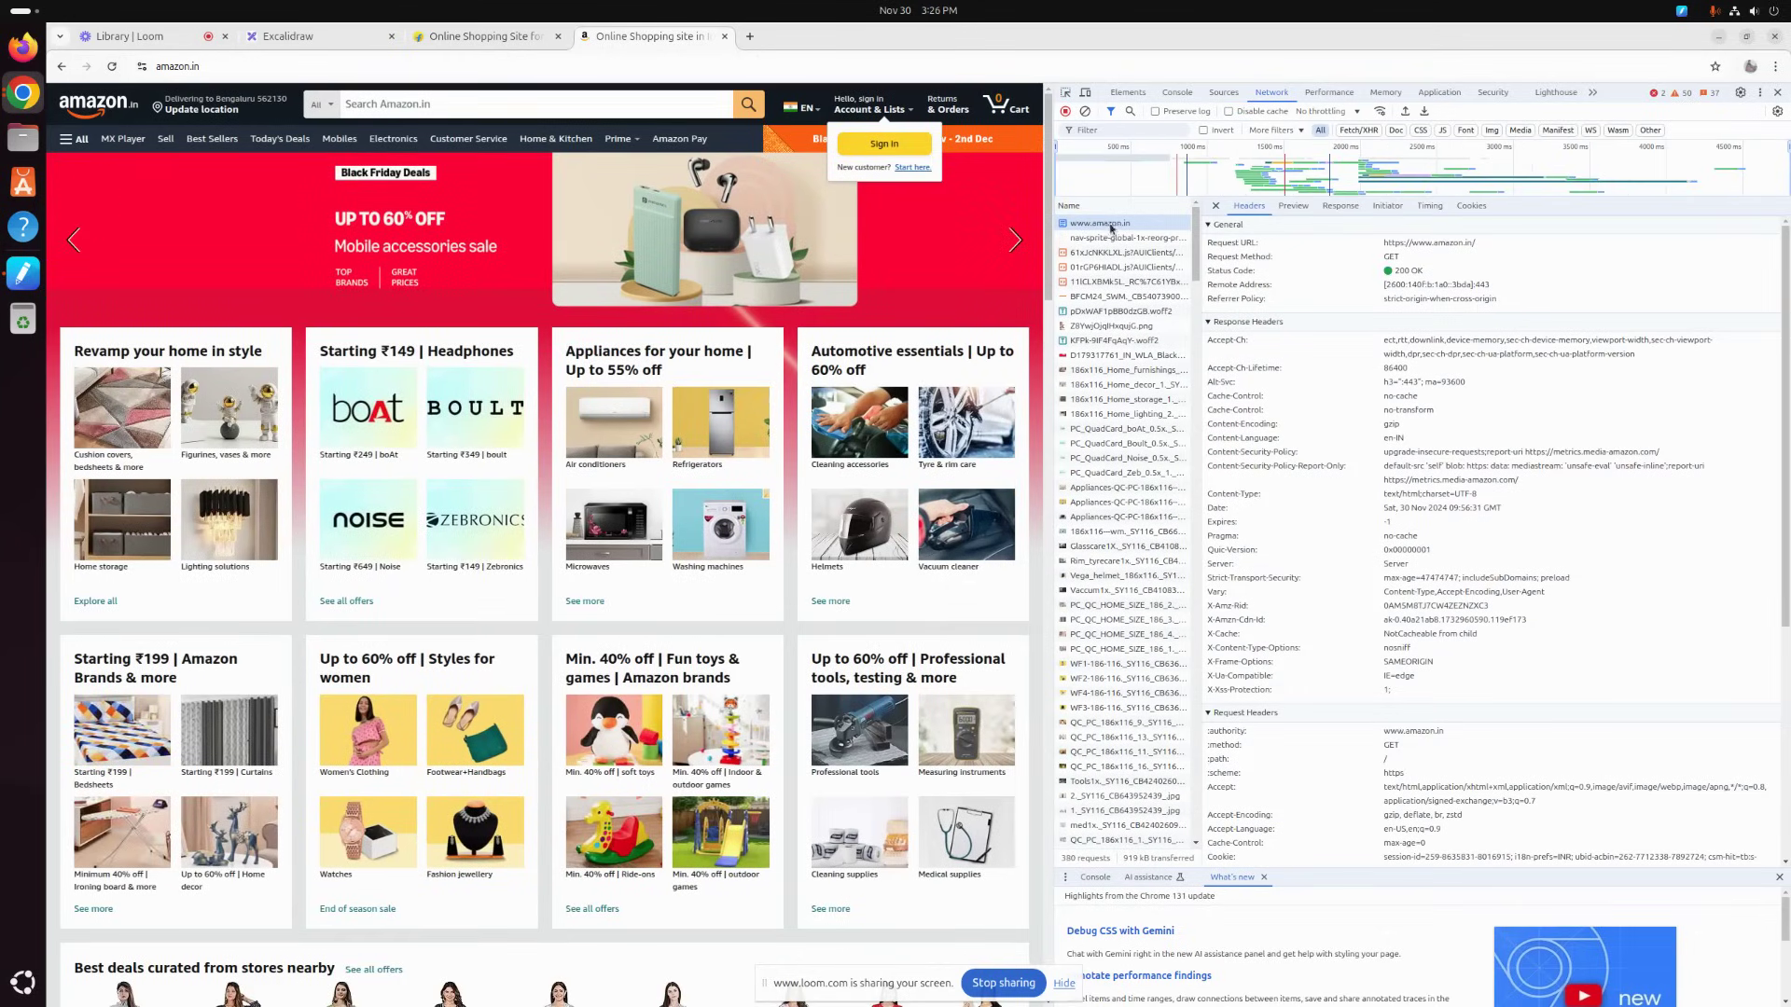
pyautogui.doubleClick(1224, 568)
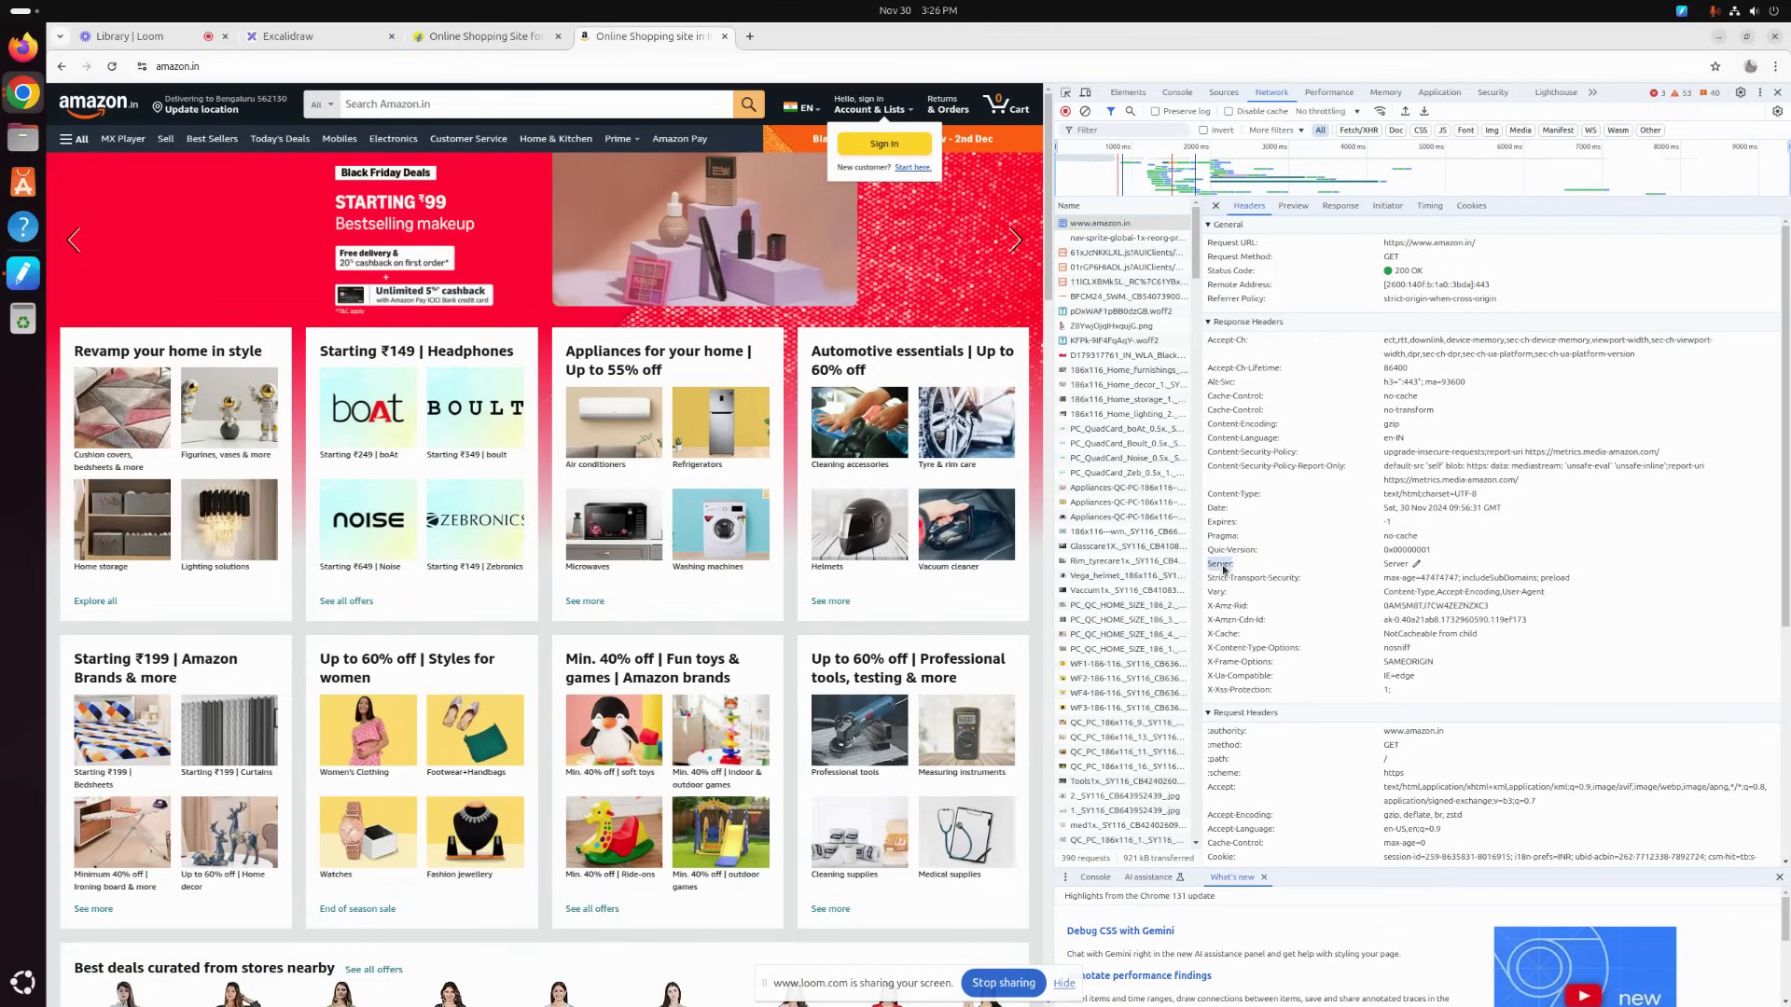
pyautogui.doubleClick(1394, 569)
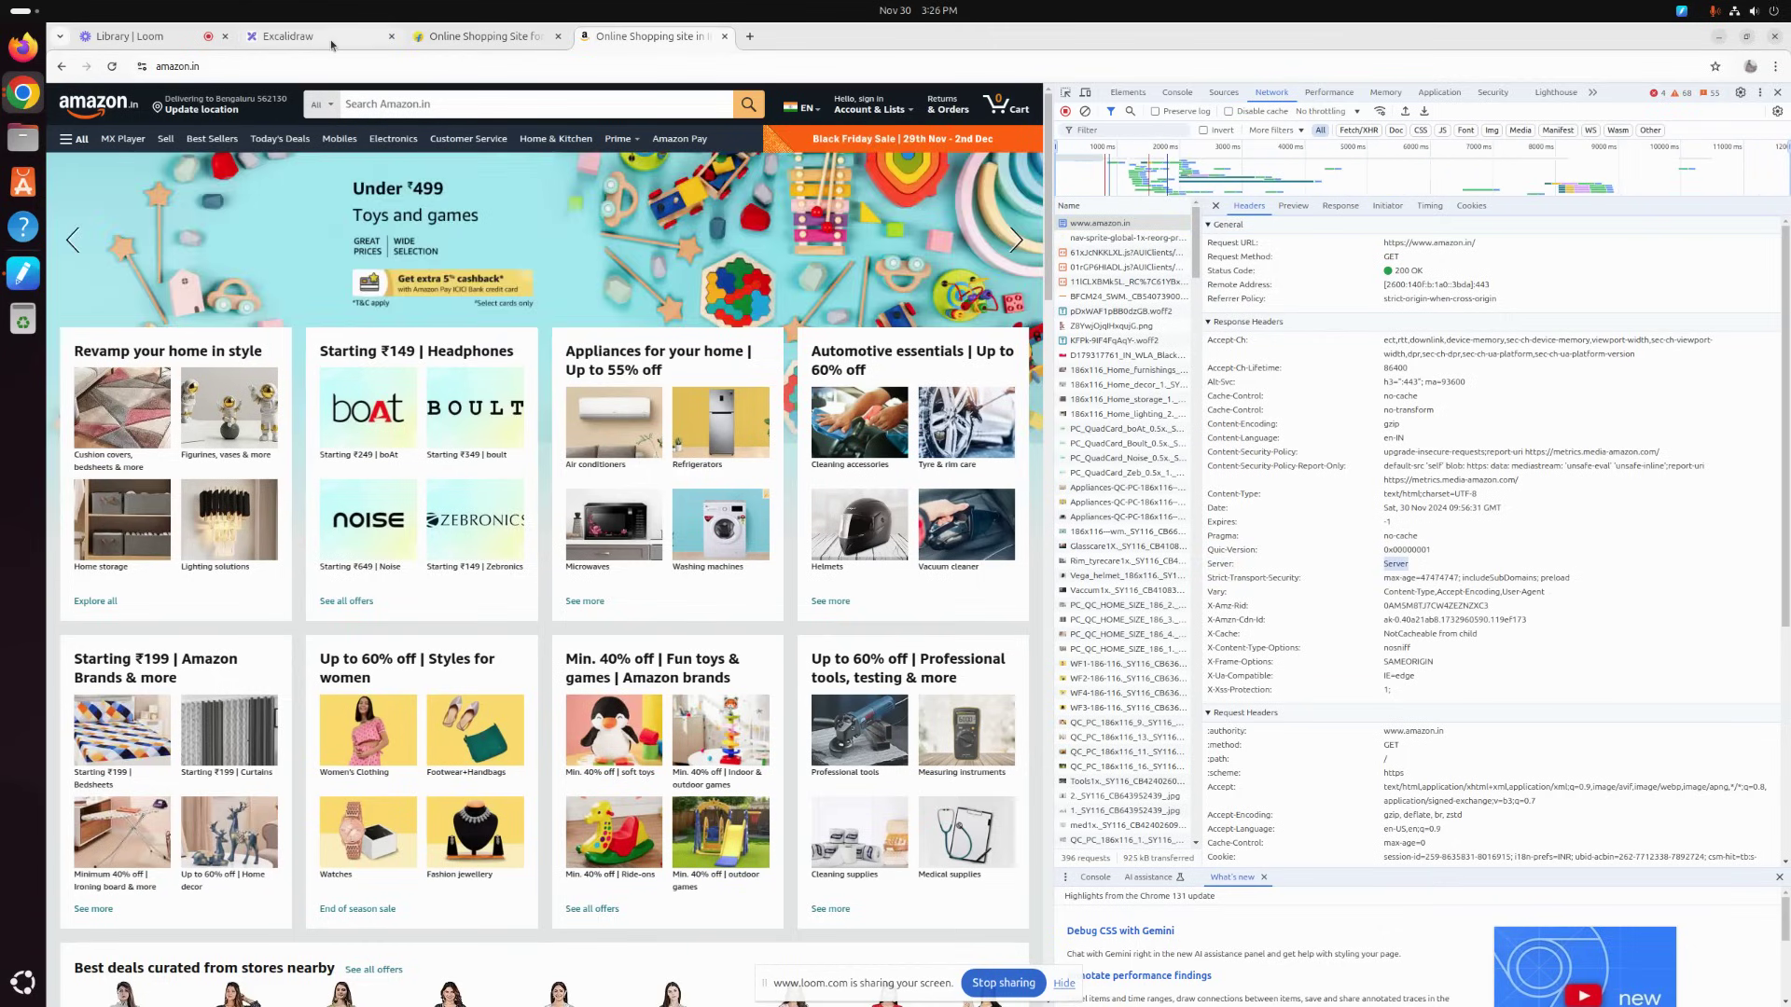
pyautogui.click(331, 44)
# Step: Compare Flipkart's nginx Server header with Amazon's, then go back to the Excalidraw sketch
pyautogui.click(489, 37)
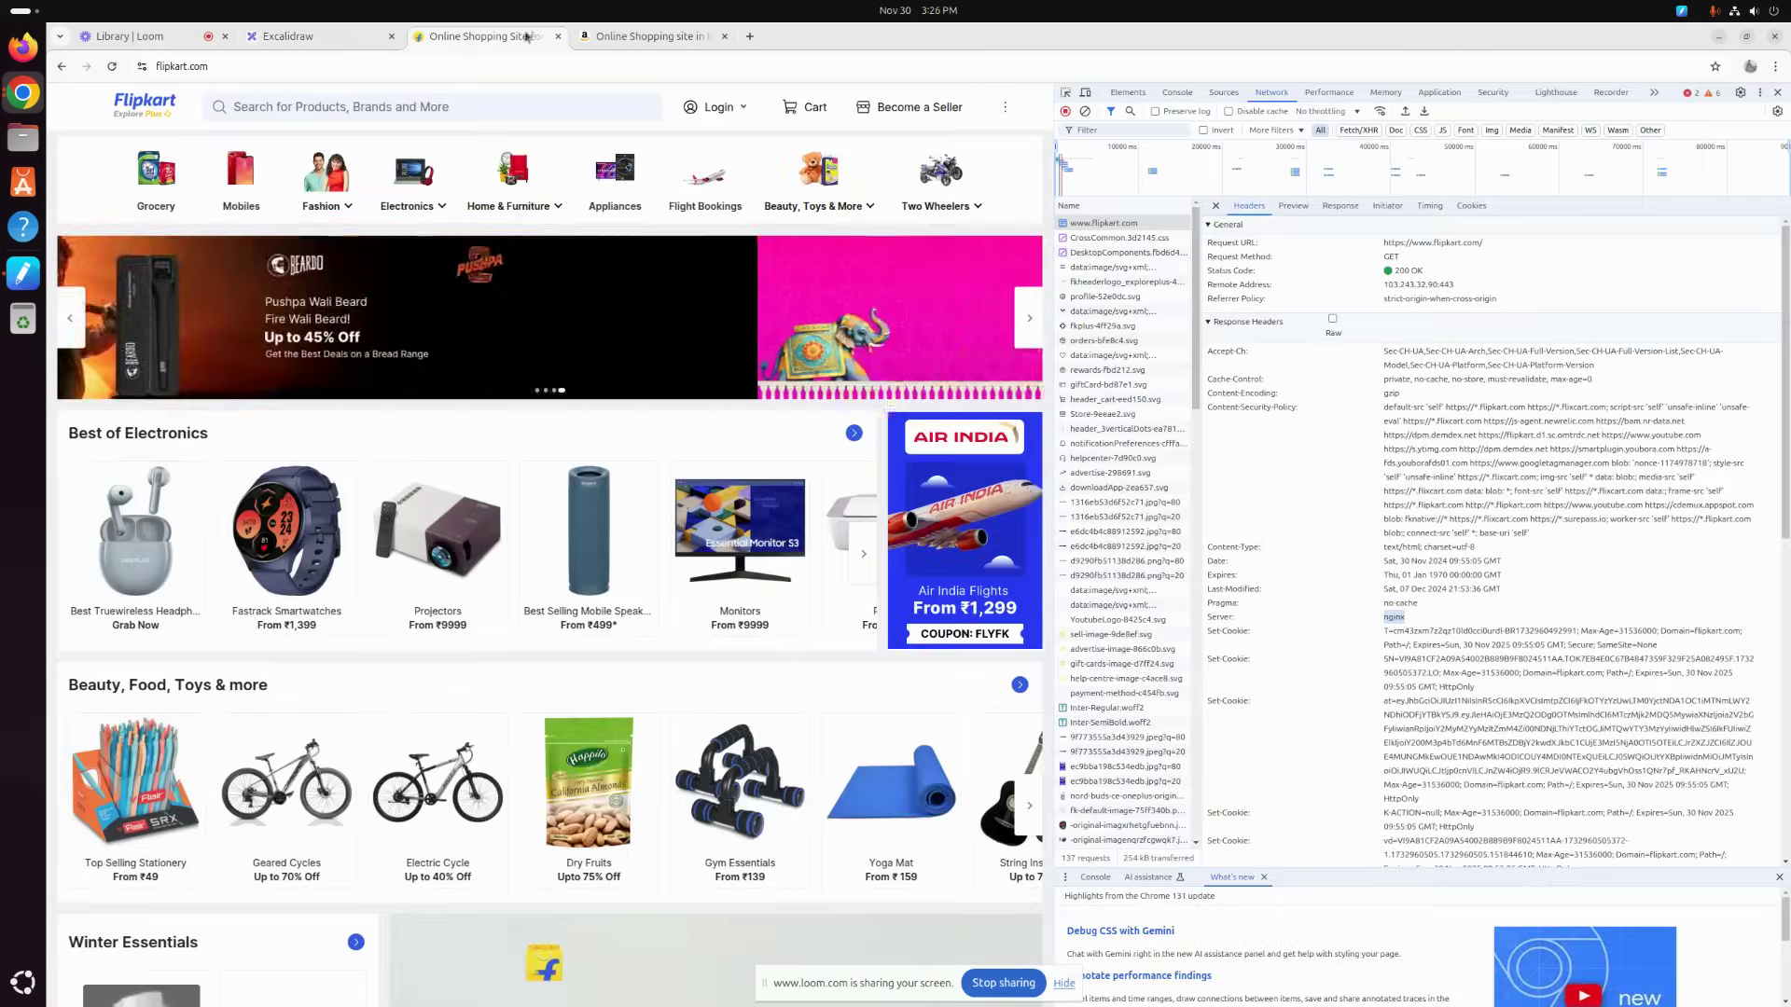
pyautogui.click(649, 37)
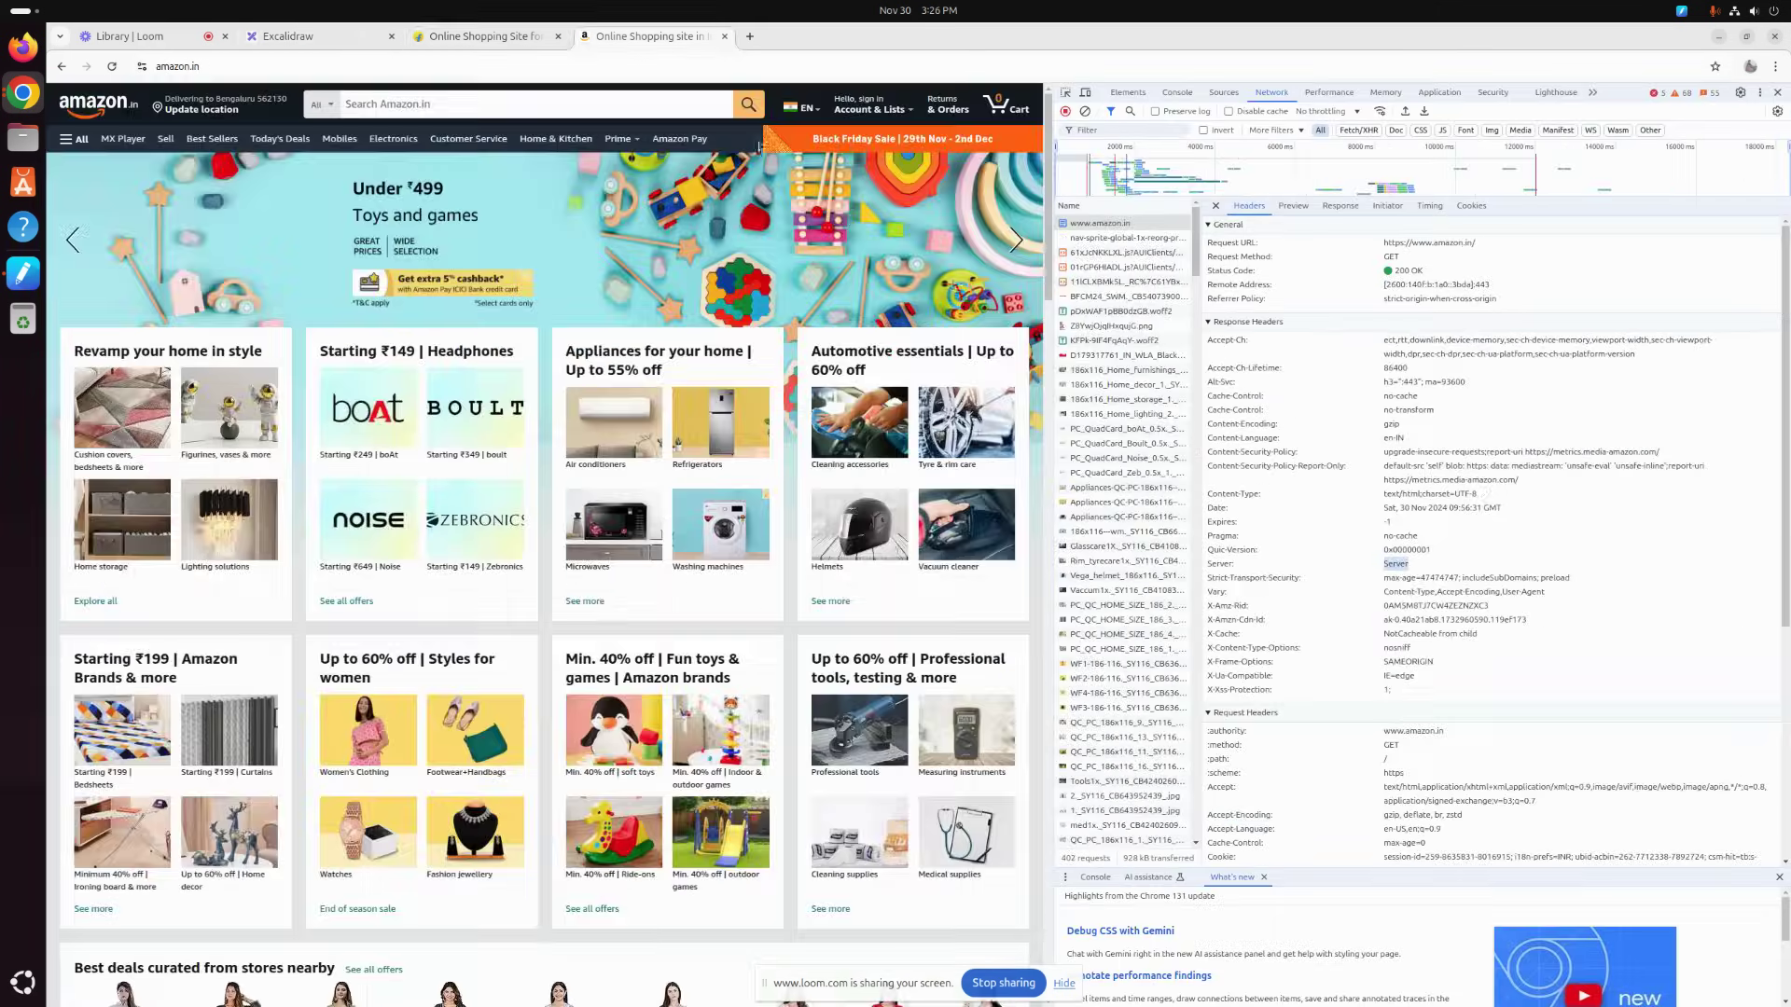
pyautogui.click(285, 41)
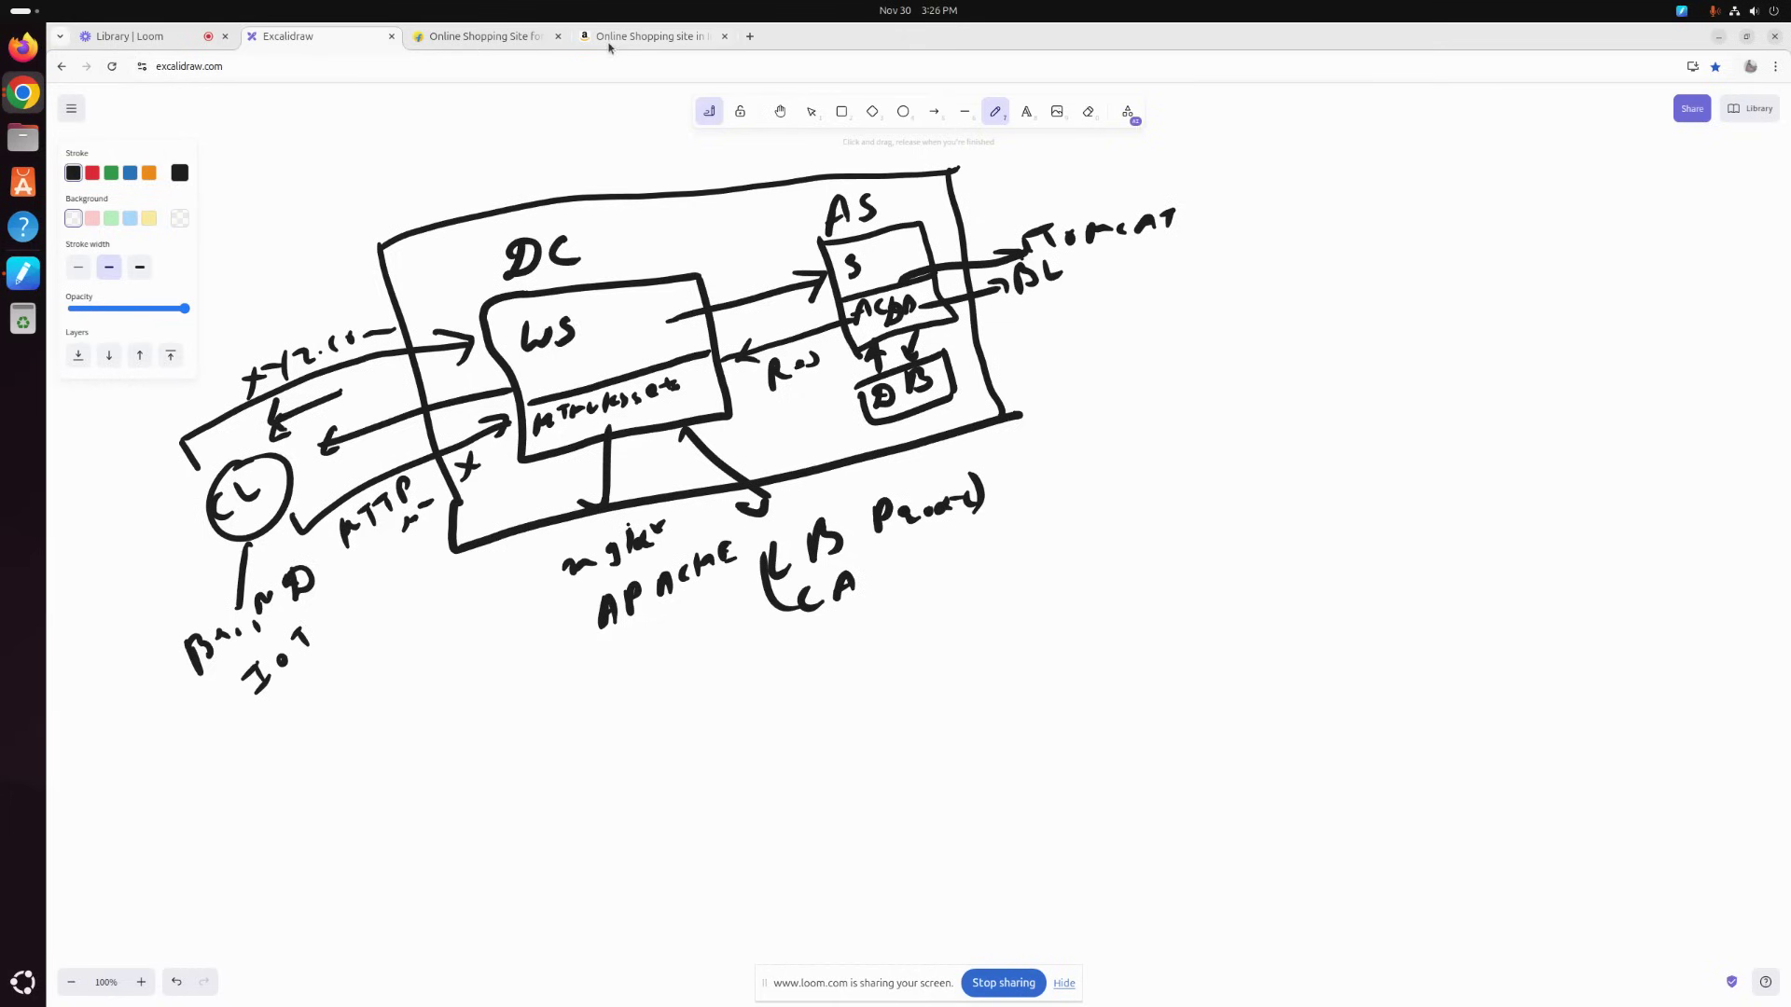
pyautogui.click(605, 42)
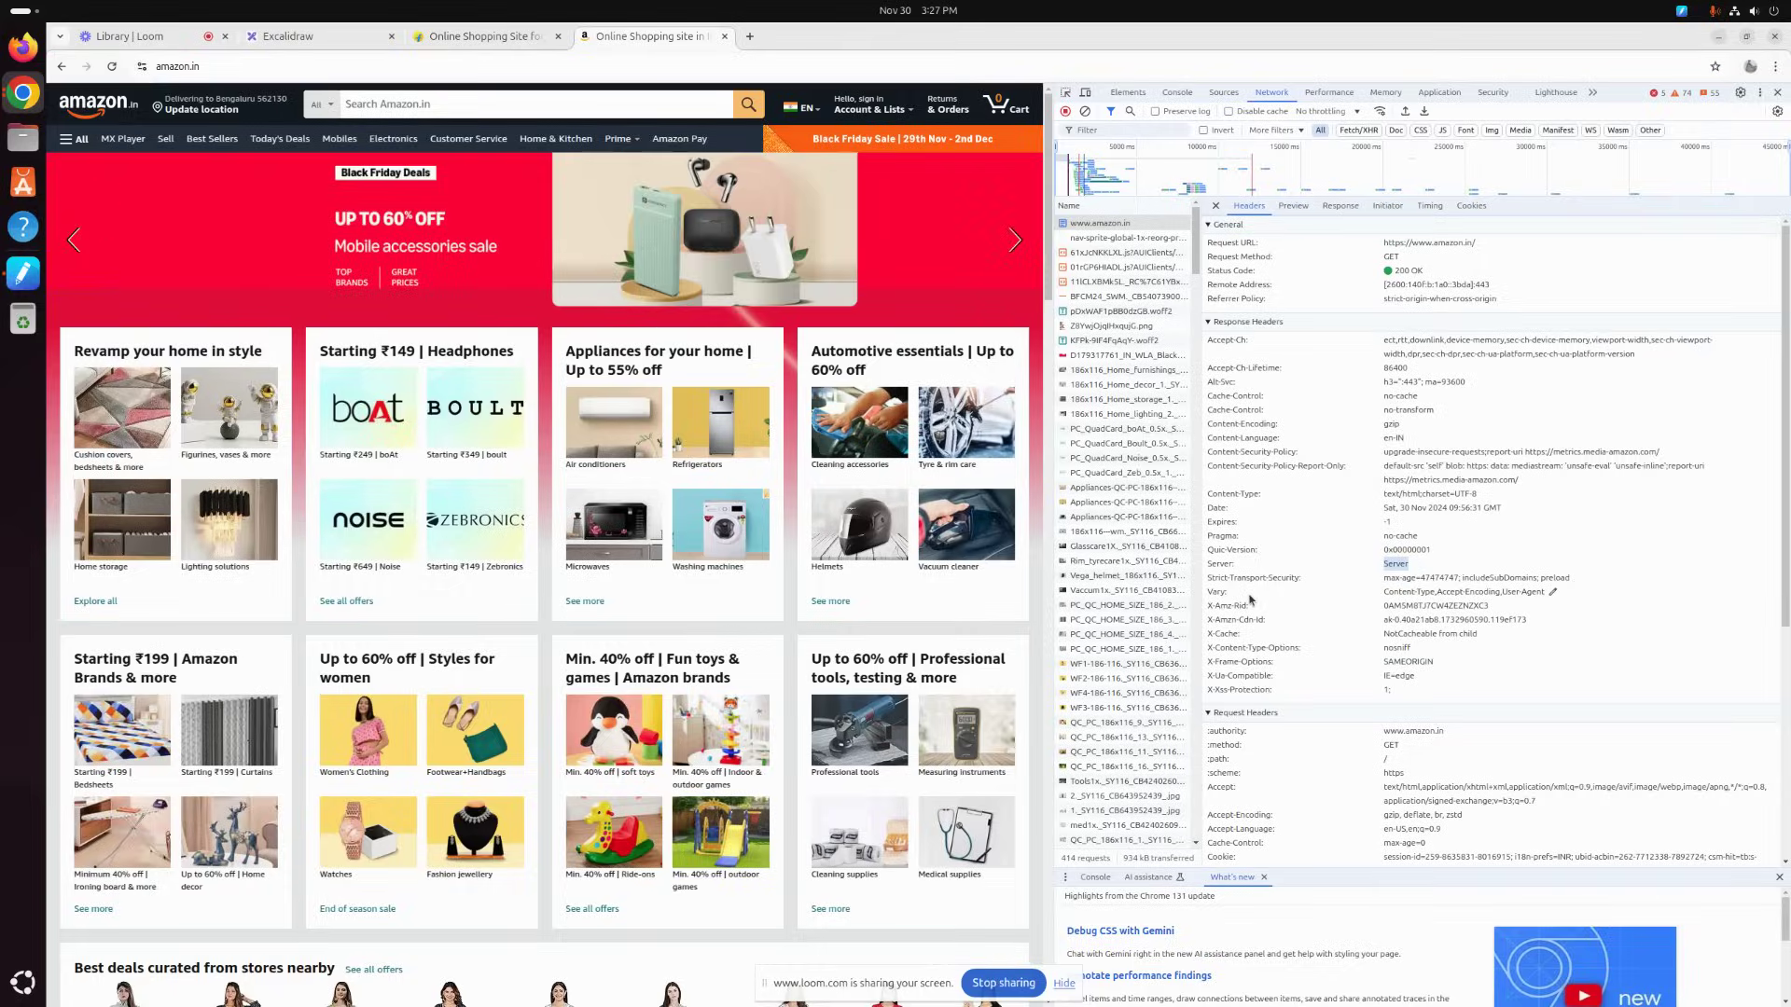
# Step: Load myntra.com in a new tab
pyautogui.click(751, 42)
pyautogui.write('myn')
pyautogui.press('Return')
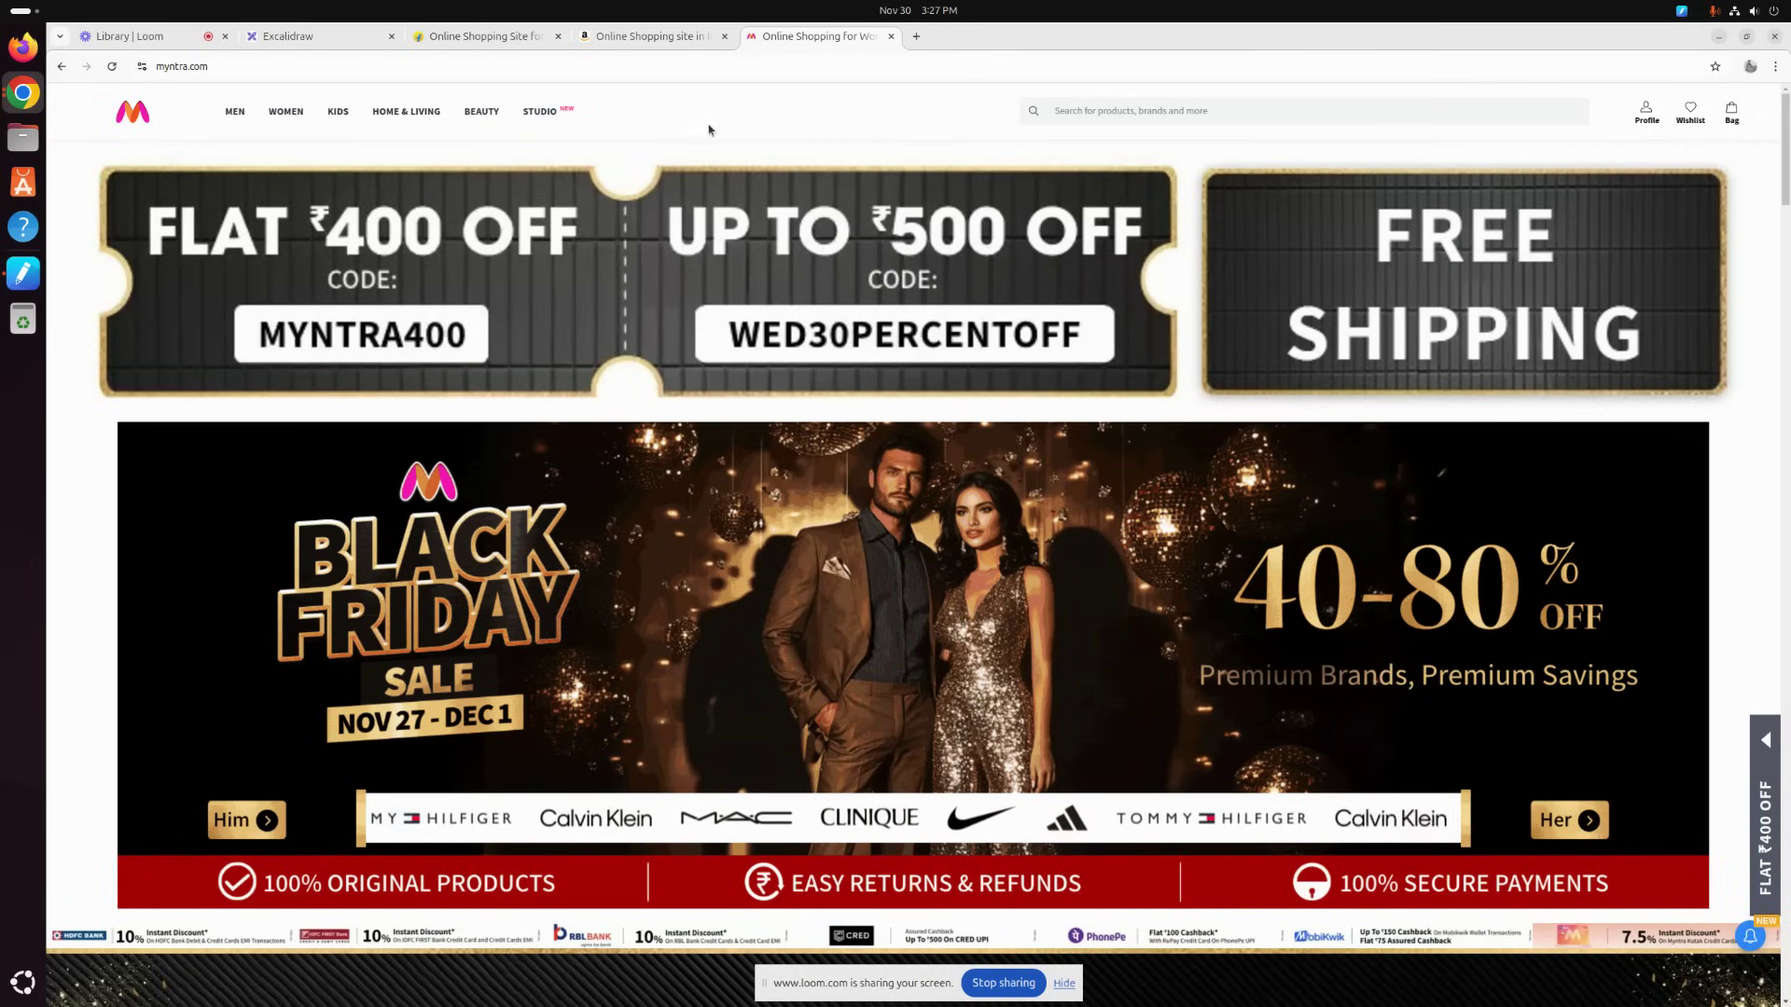
# Step: Scroll down the Myntra homepage toward the footer's registered office details
pyautogui.scroll(-10, 802, 513)
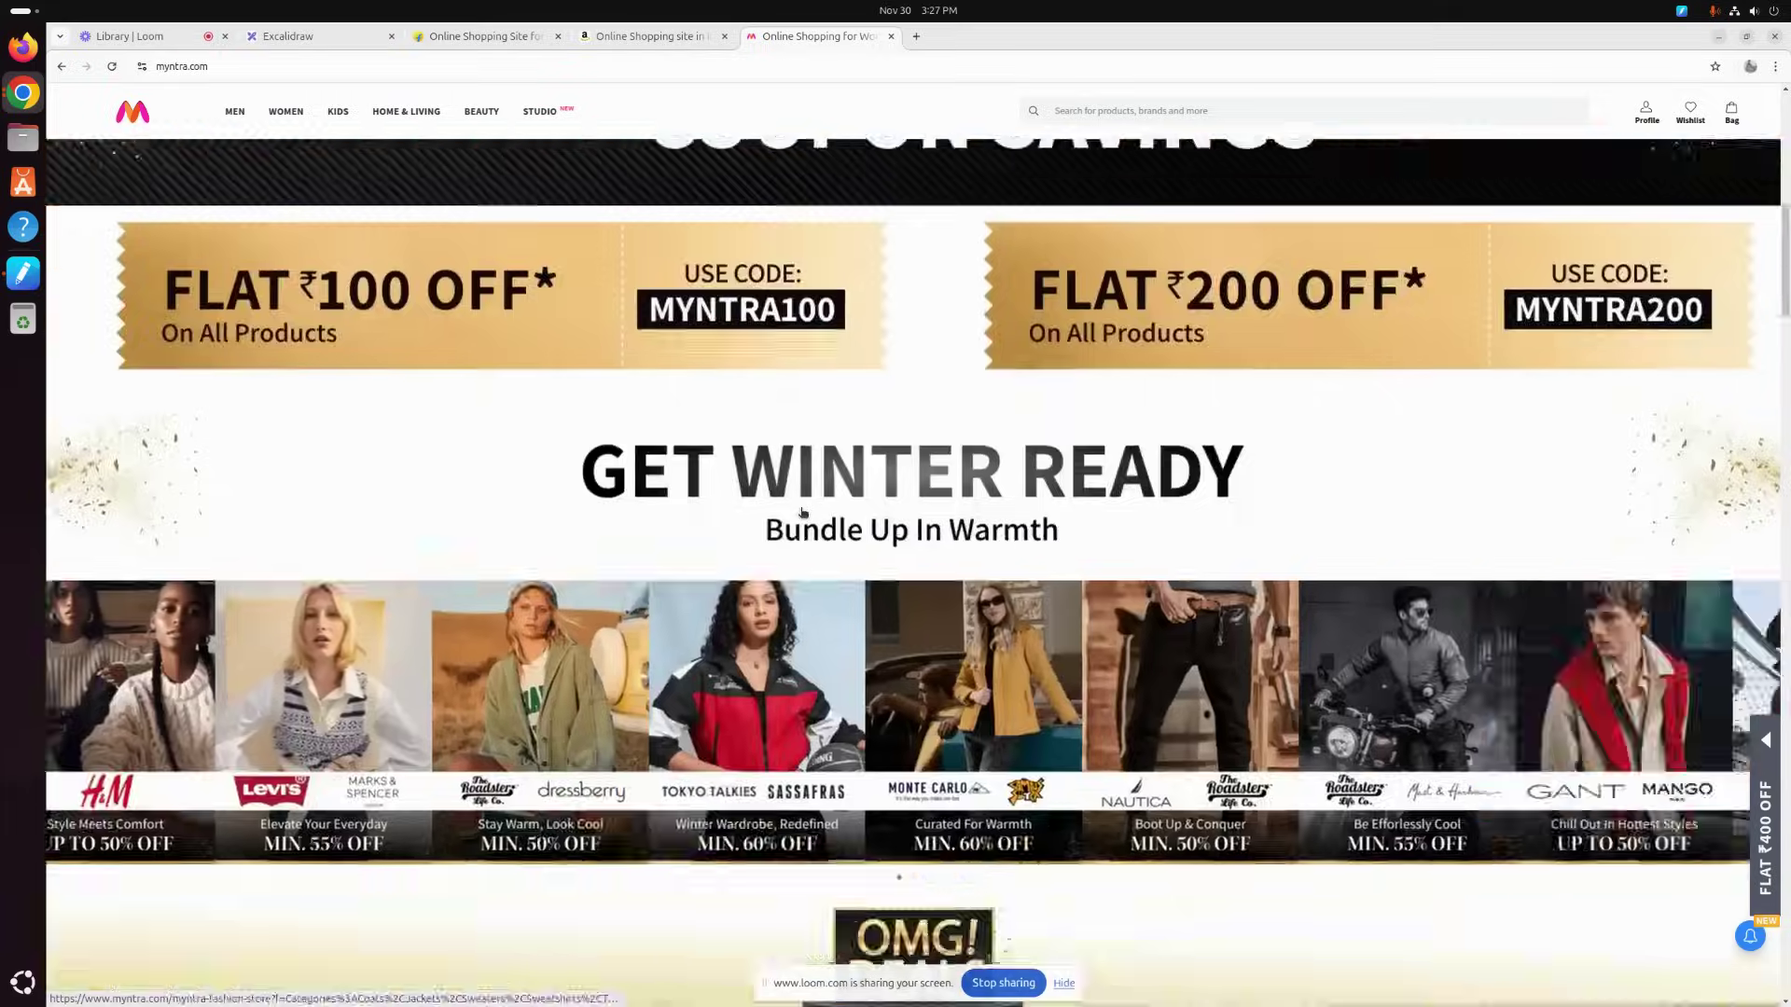
pyautogui.scroll(-15, 803, 513)
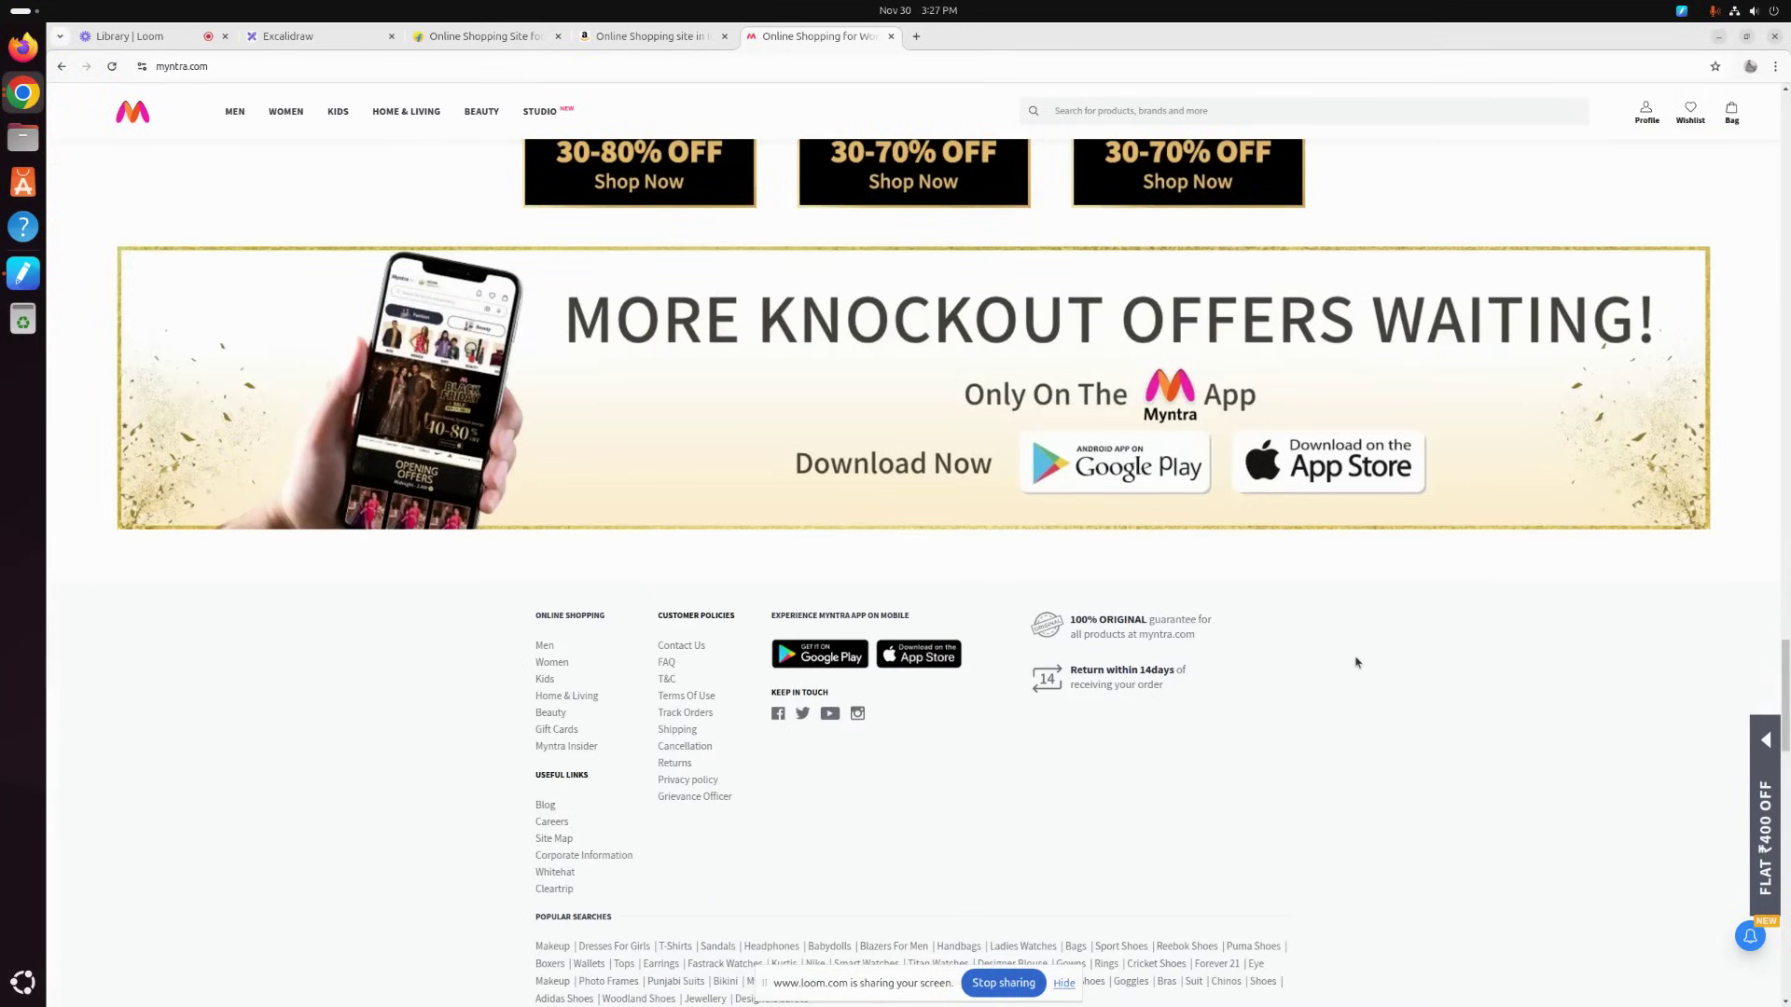
pyautogui.scroll(-9, 1356, 662)
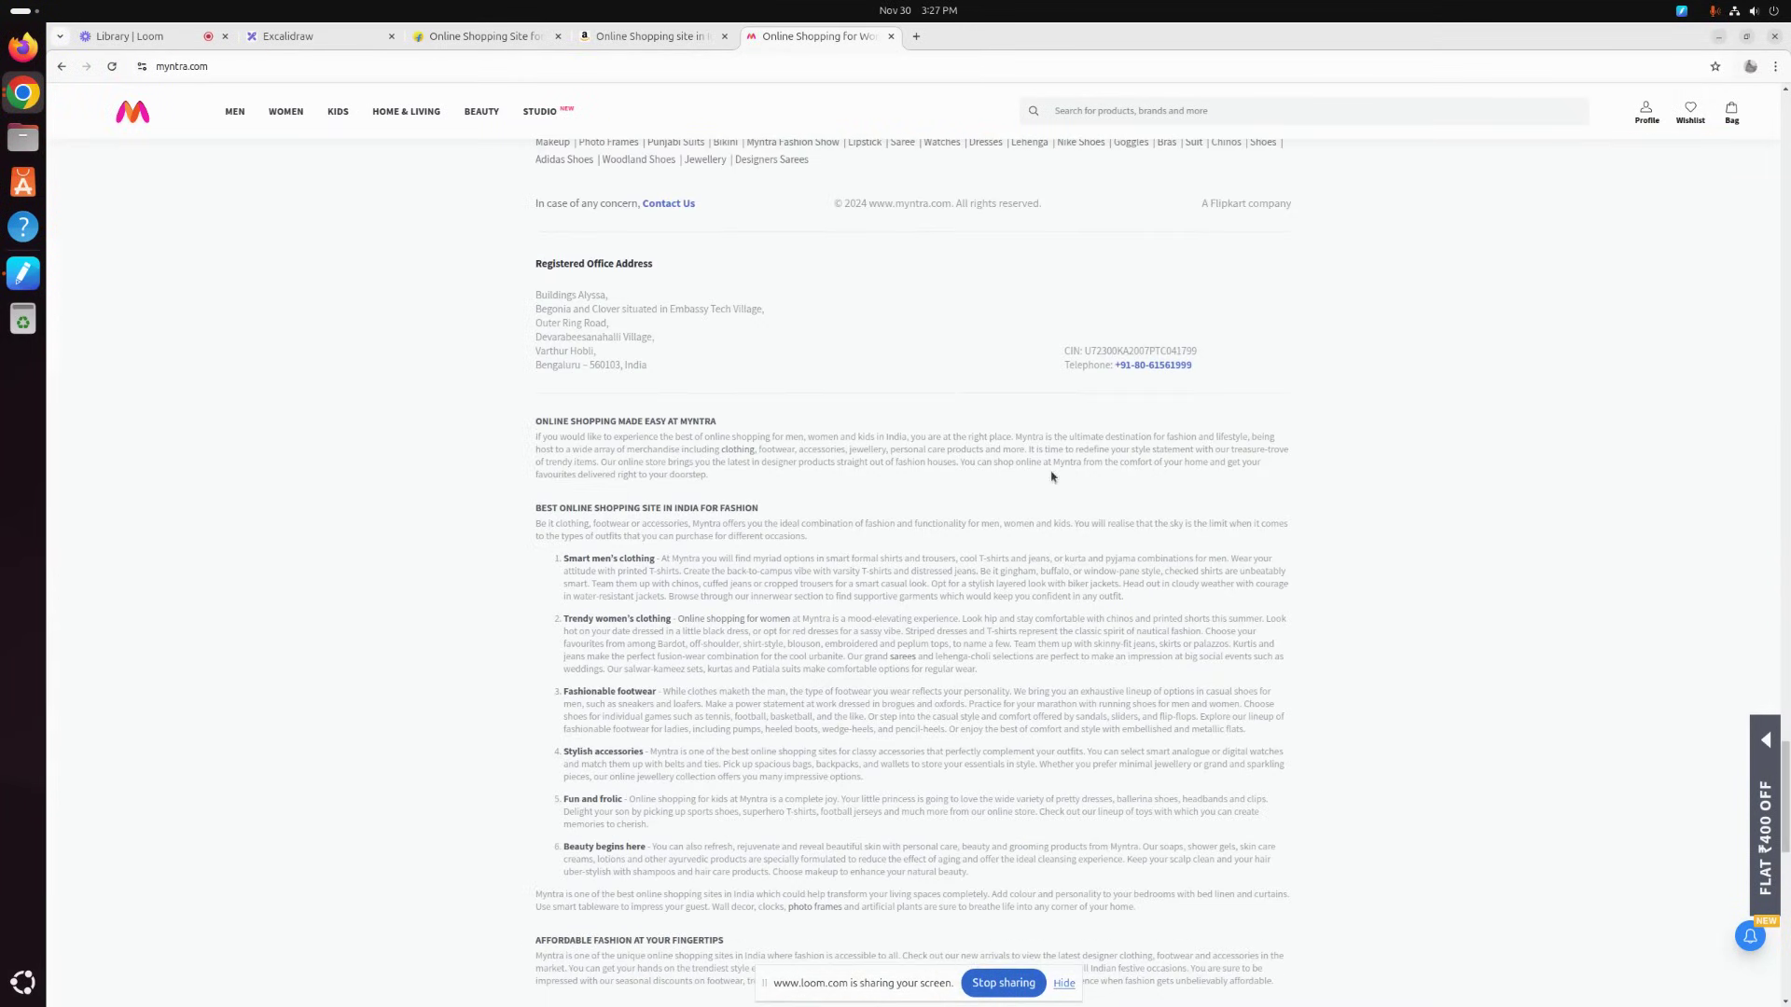
# Step: Glance at the Flipkart headers tab, then return to the Excalidraw web server sketch
pyautogui.click(444, 37)
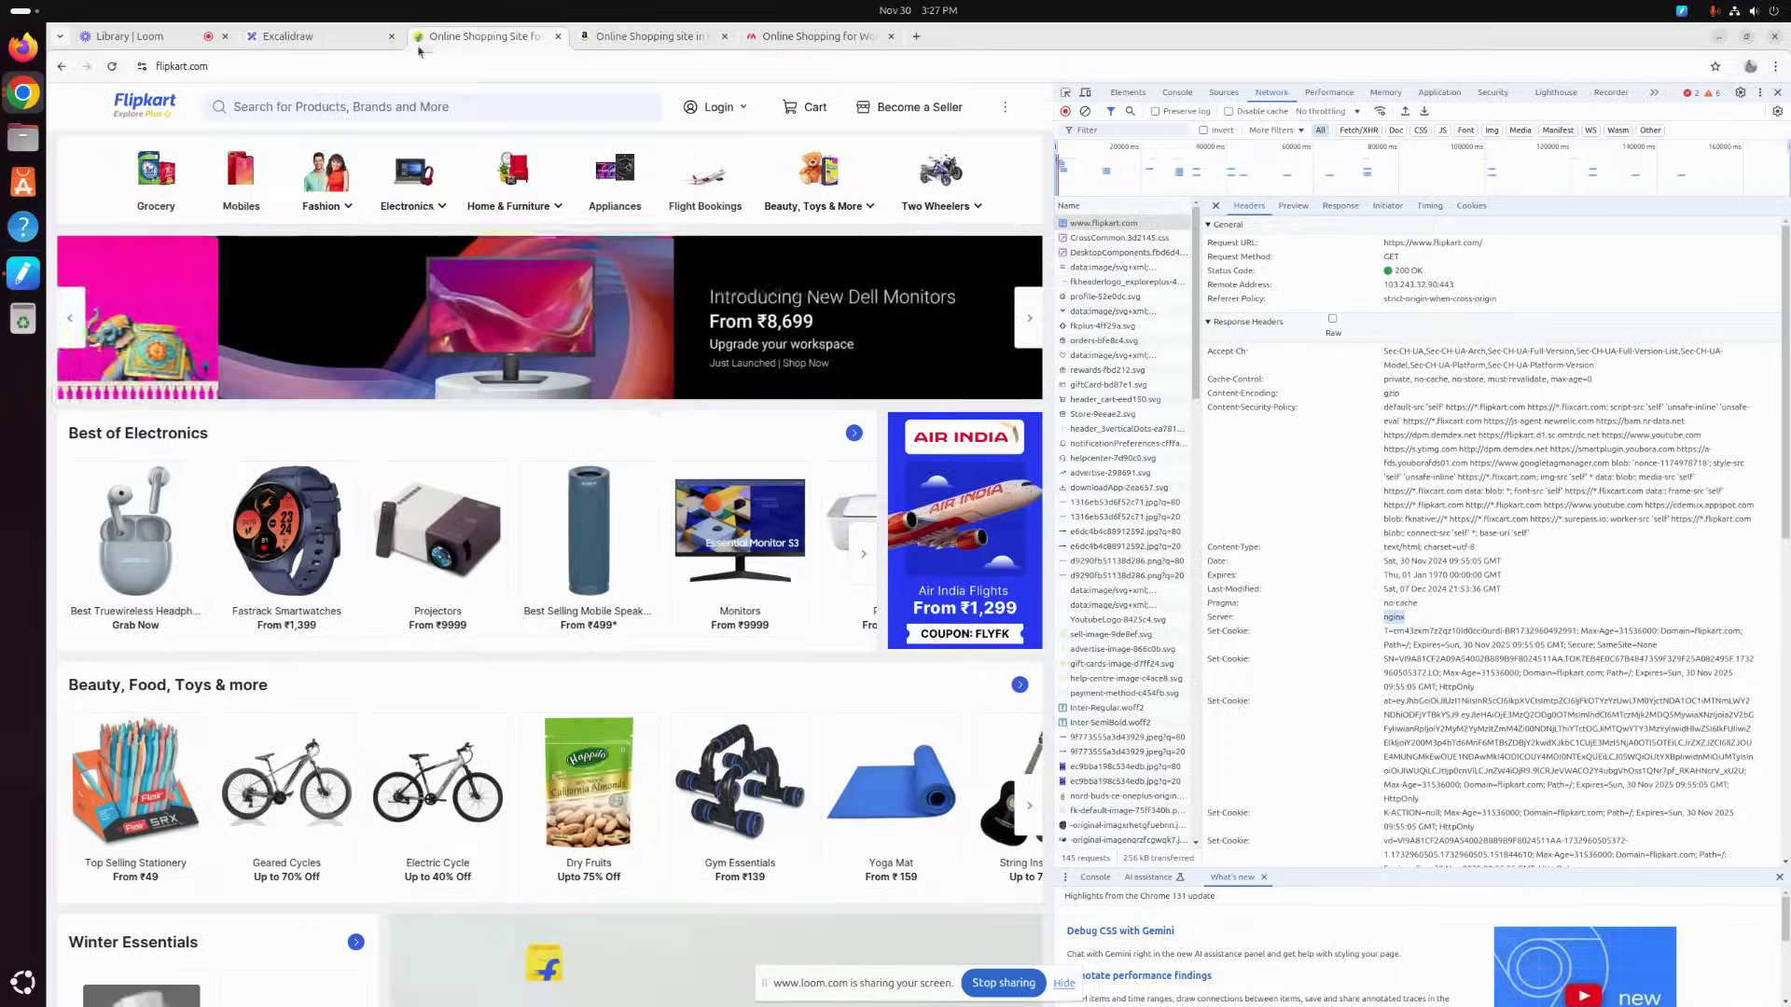
pyautogui.click(328, 38)
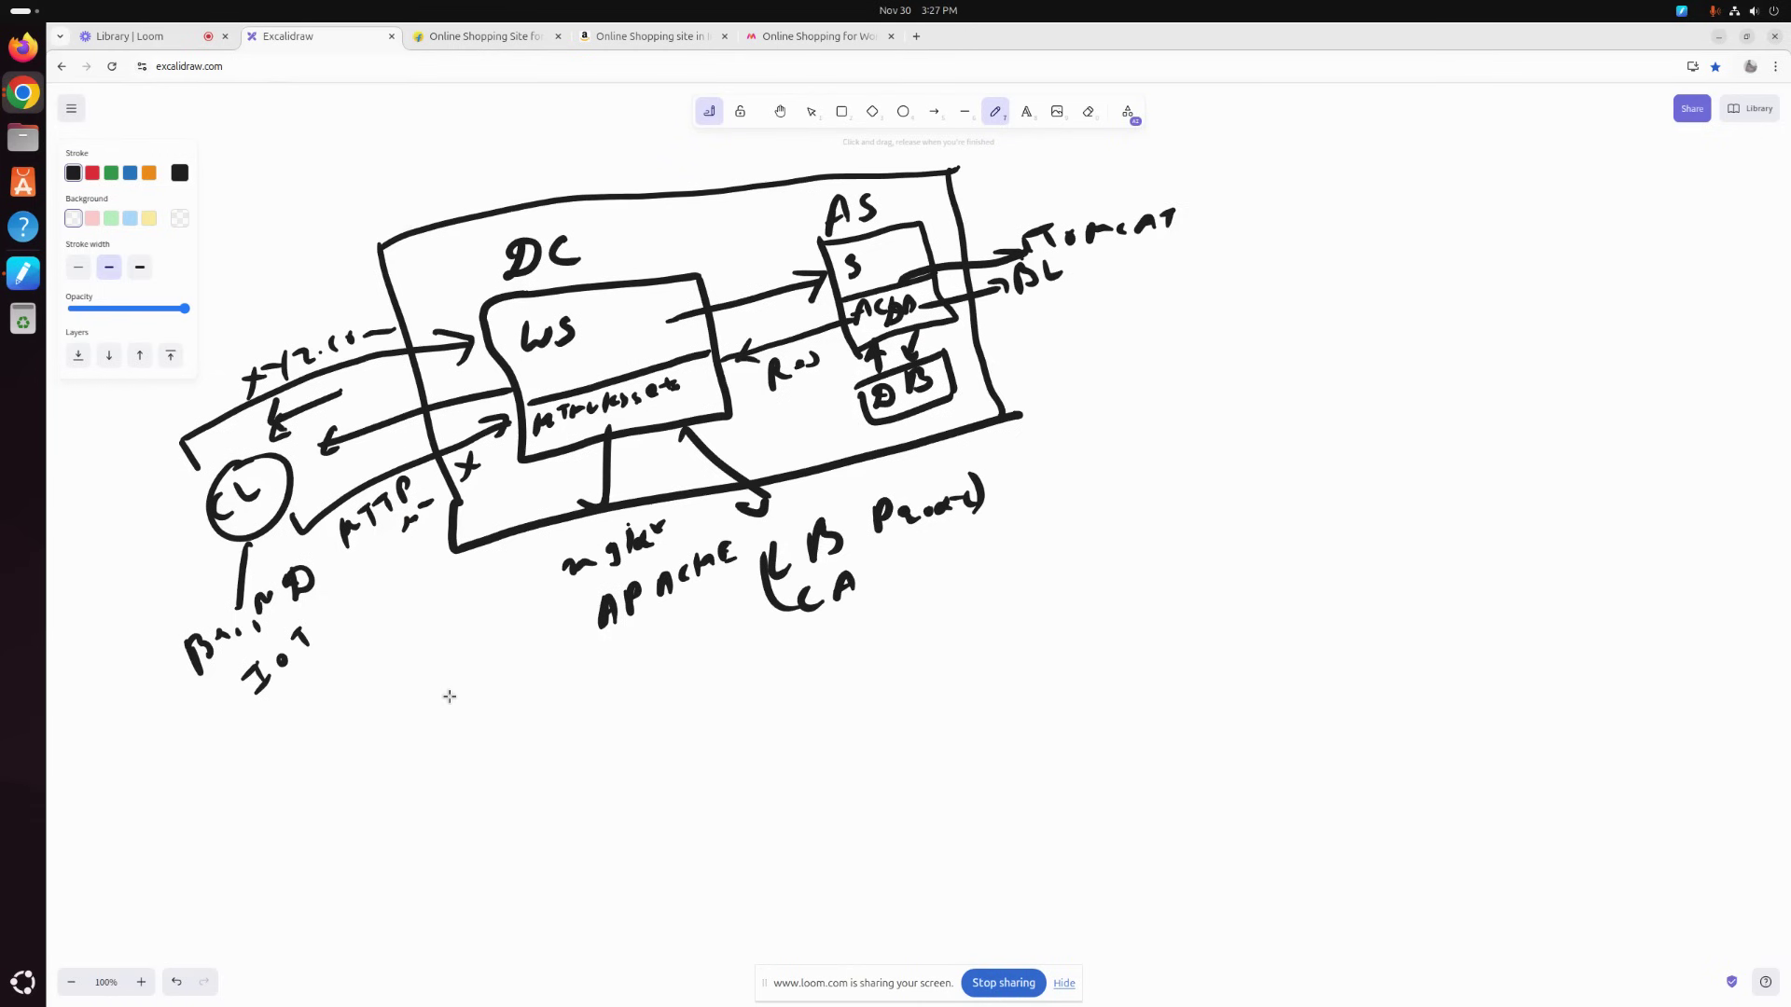